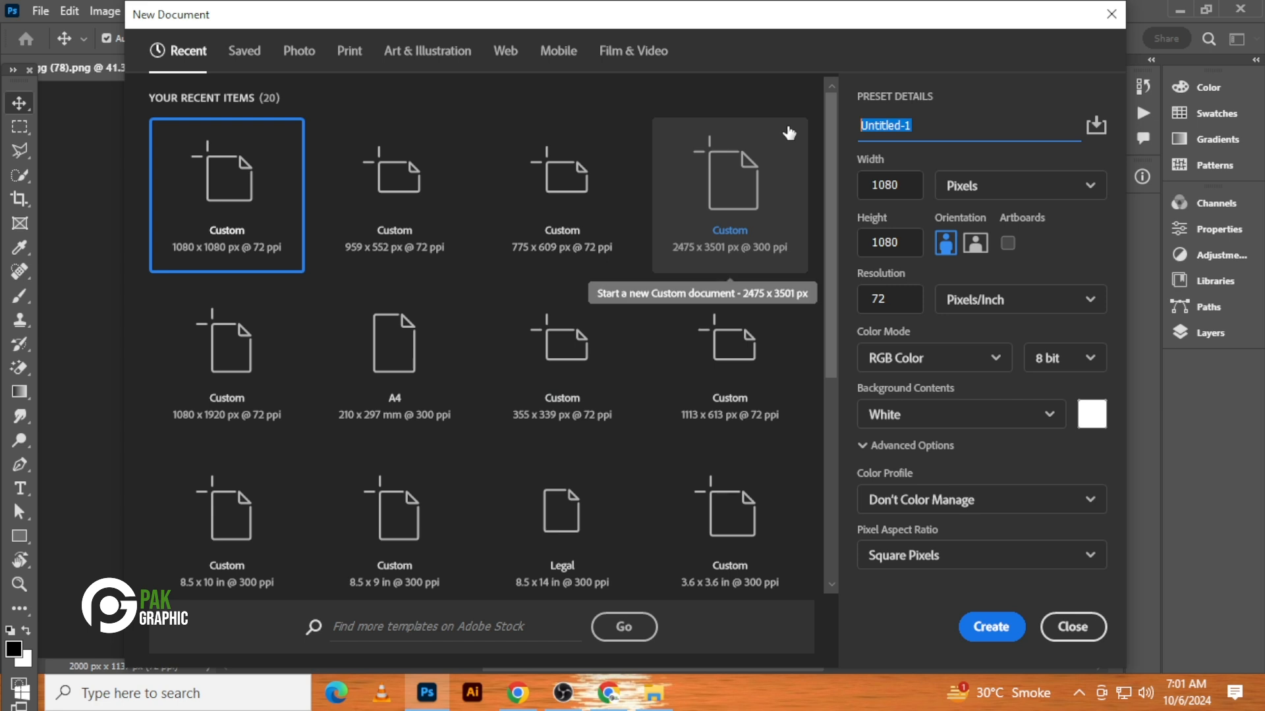
- Create a 1080 x 1080 px, 72 ppi RGB document with a white background, named social media post design
text(social media pos)
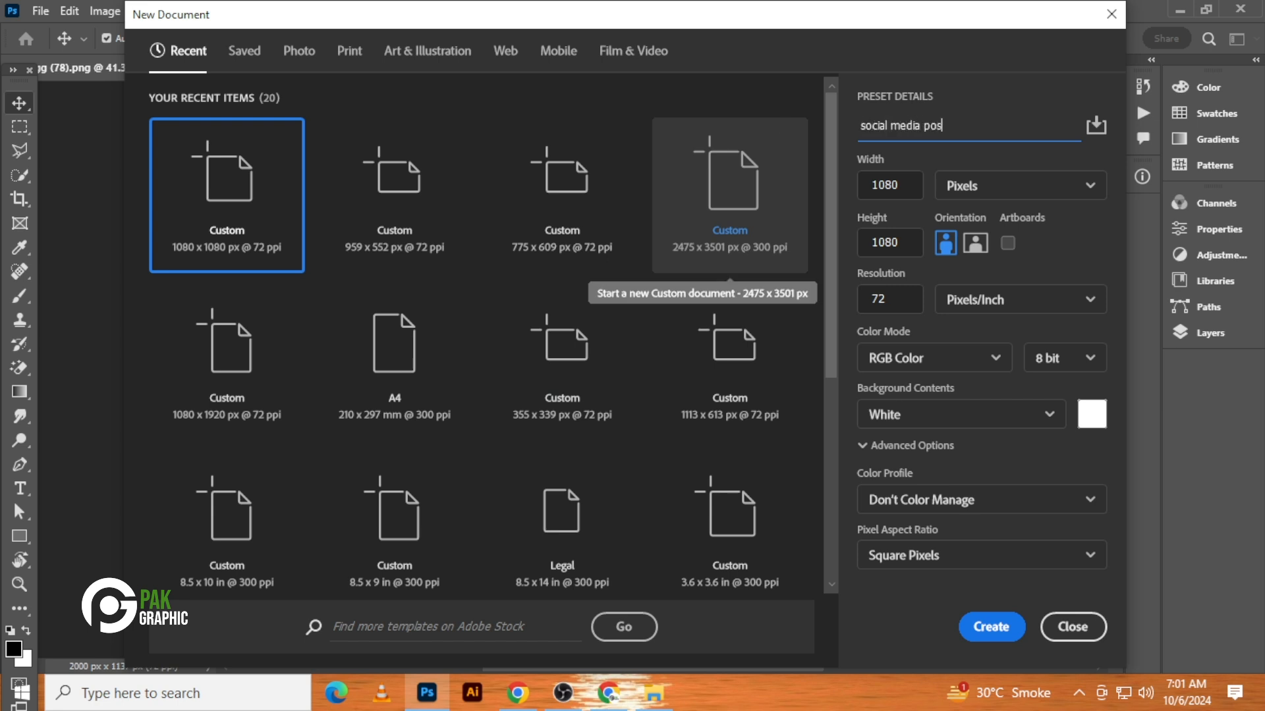
text(t design)
key(Return)
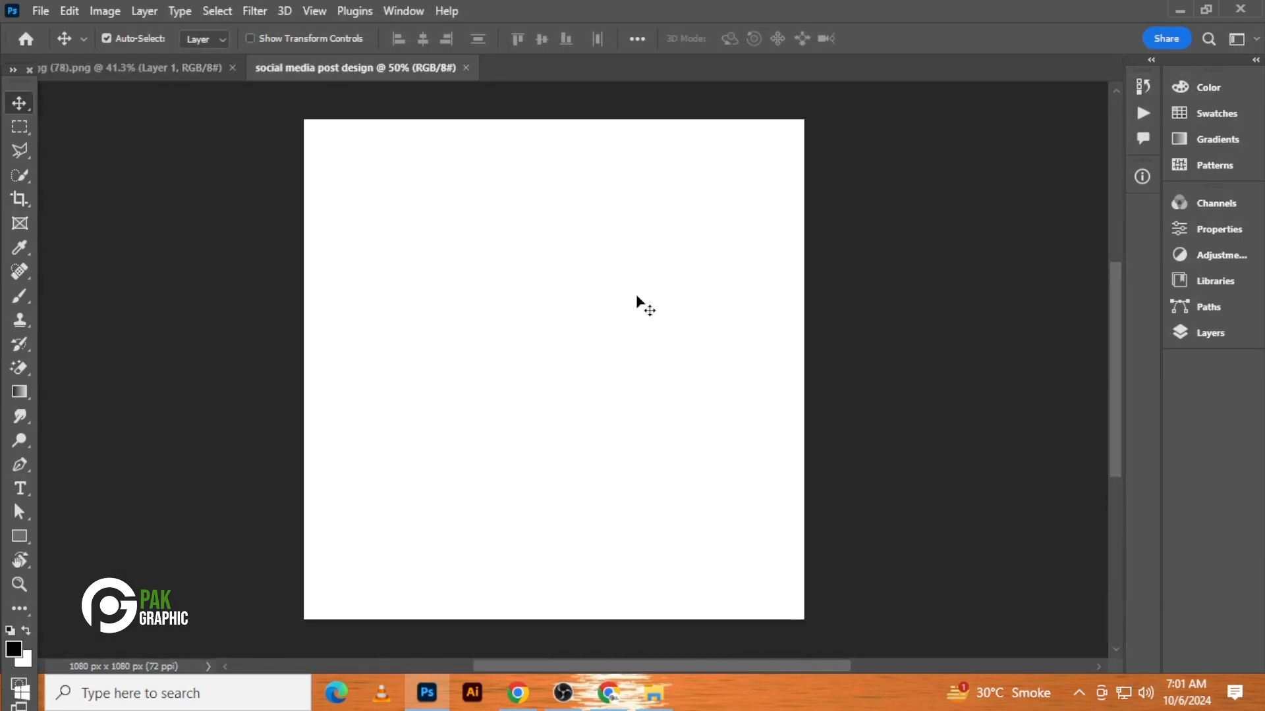
- Add a Solid Color fill layer over the background in bright blue 44a0ff
click(1214, 337)
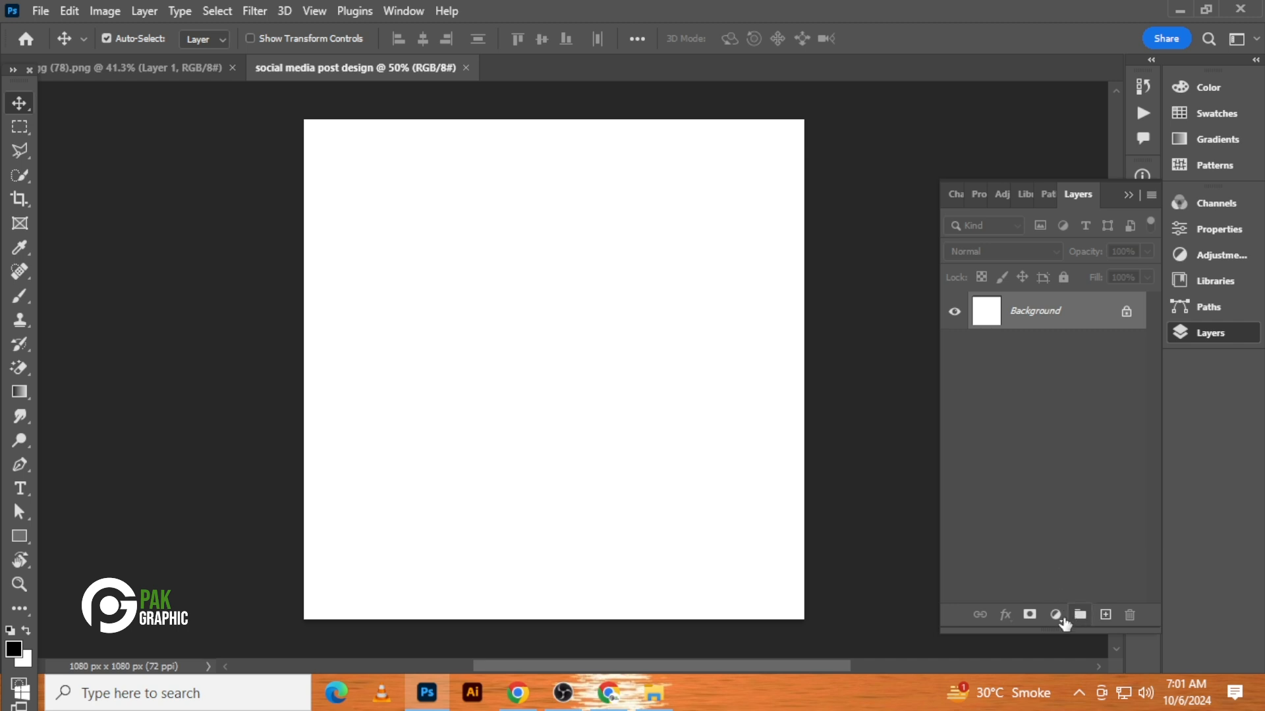
click(1056, 614)
click(1101, 285)
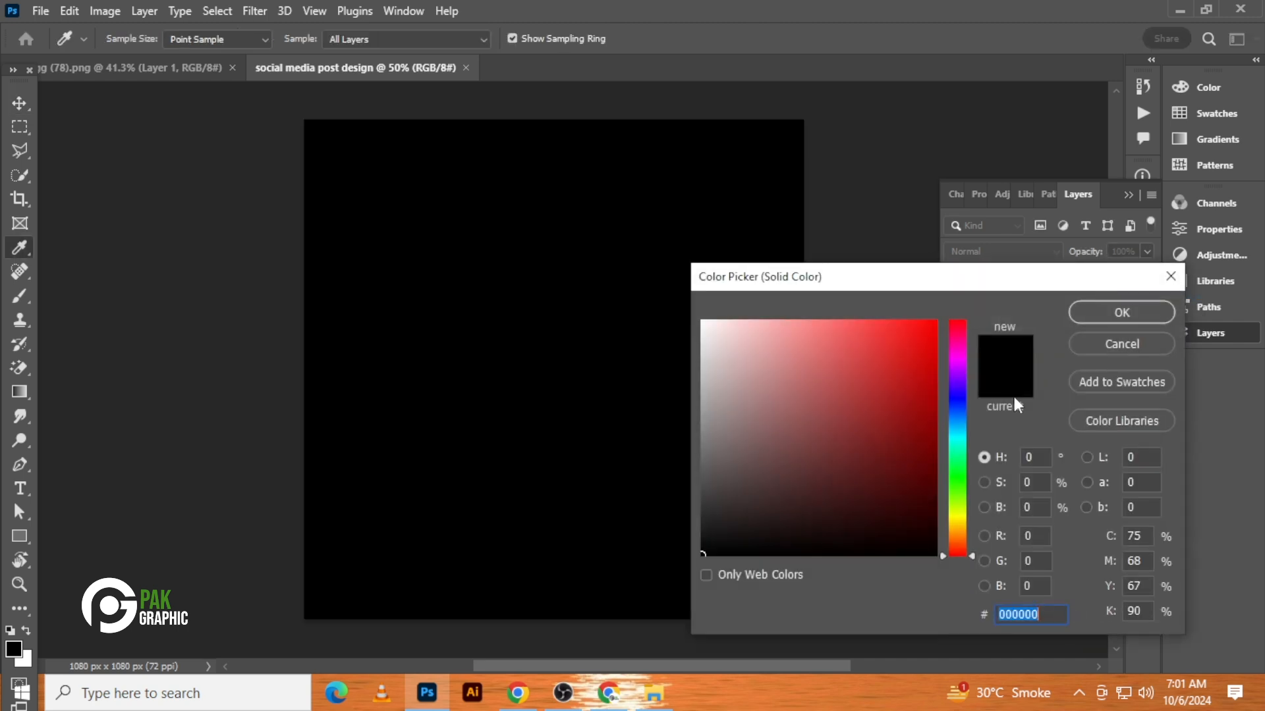
click(957, 418)
mouse_move(883, 370)
mouse_down()
mouse_move(887, 307)
mouse_move(873, 309)
mouse_up()
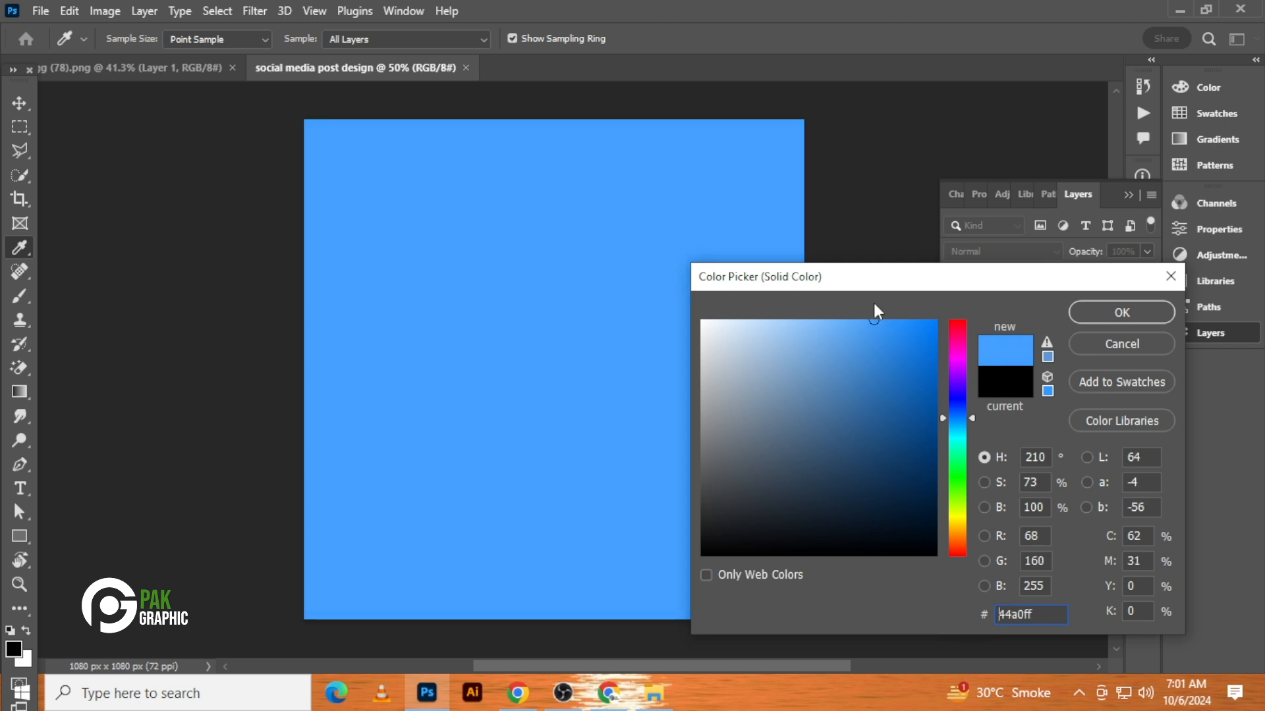
click(1121, 312)
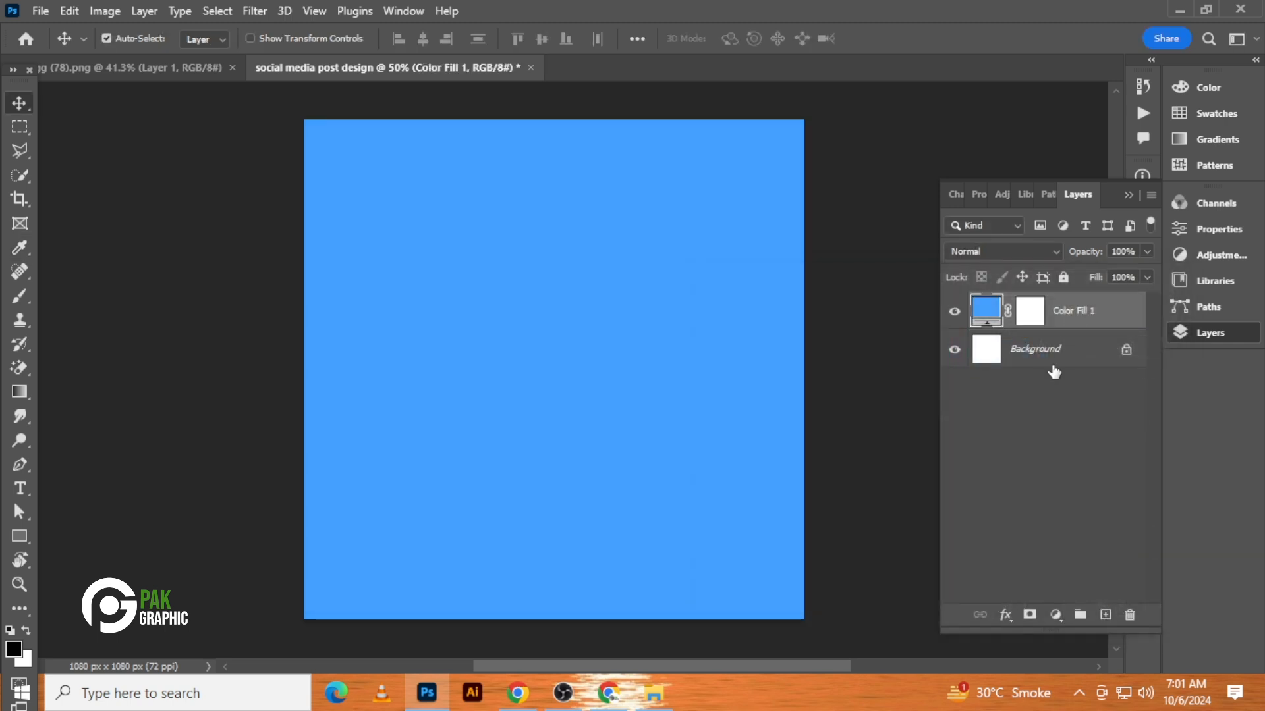
- Add a new layer and draw a tall vertical rectangle, about 281 x 1129 px, near the canvas's left edge
click(1105, 614)
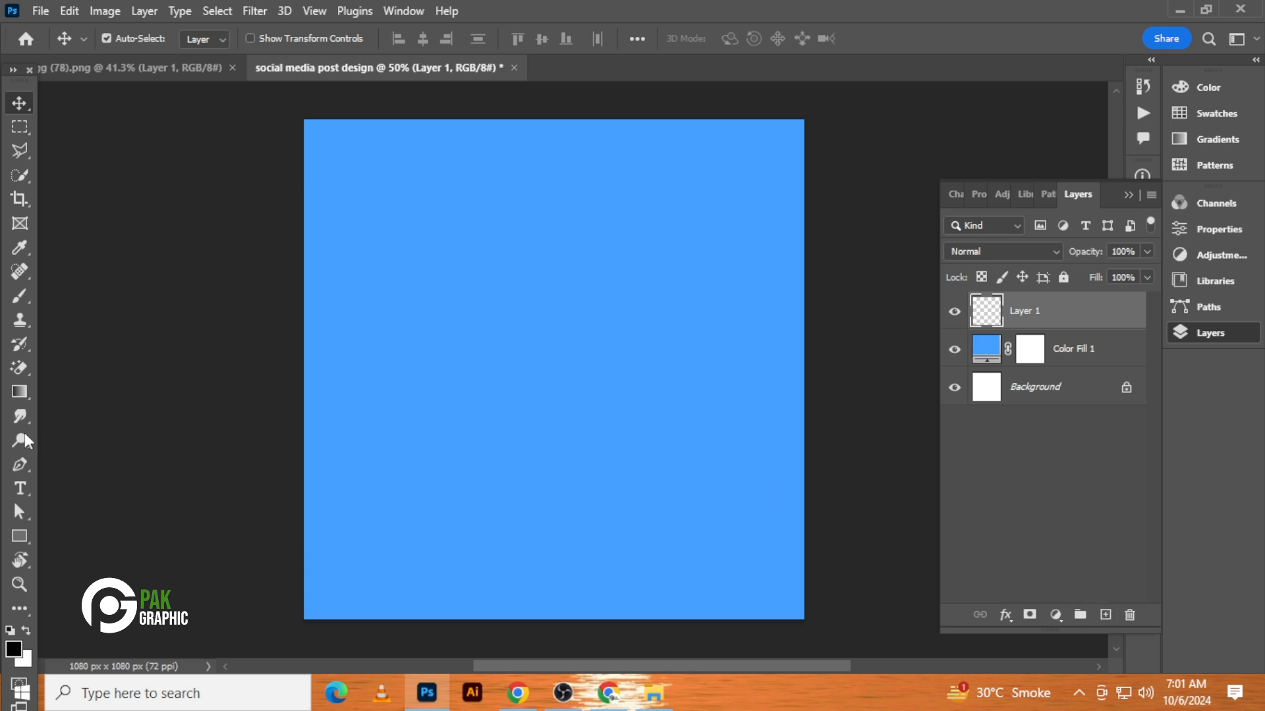
click(22, 537)
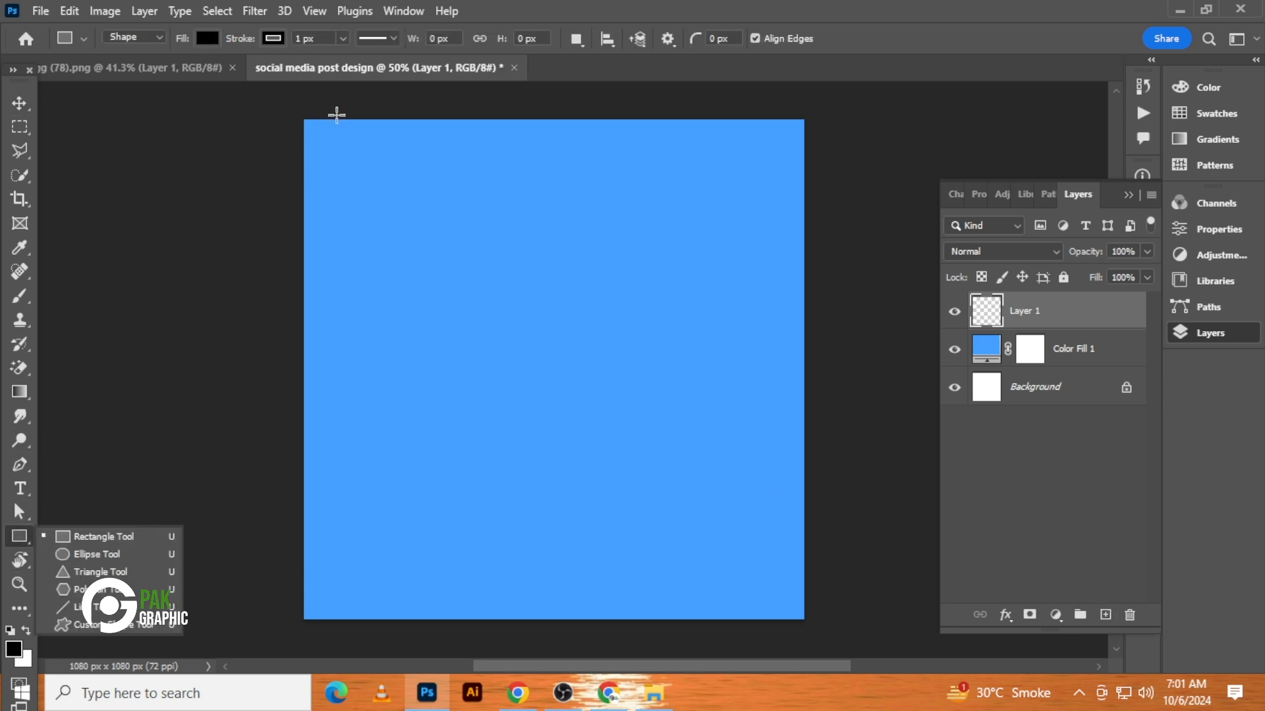
drag(334, 115, 464, 637)
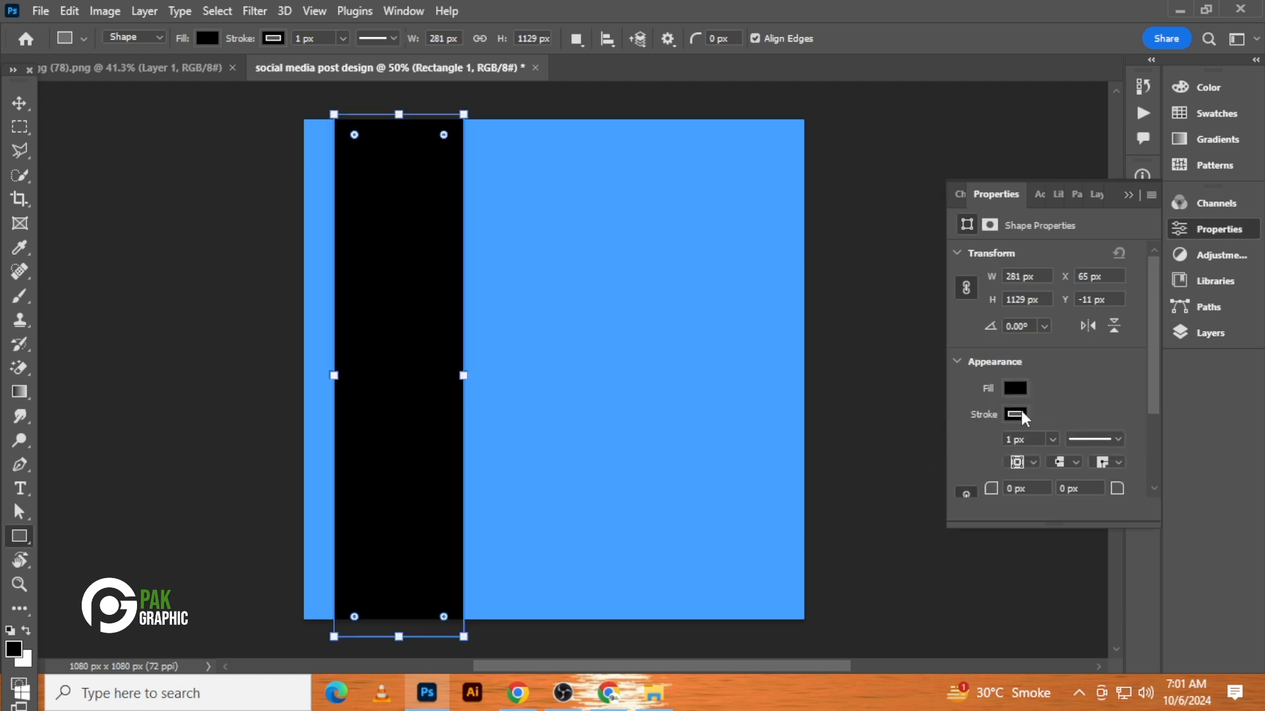
- Give the tall rectangle a white fill and no stroke, then deselect it
click(1017, 392)
click(1036, 420)
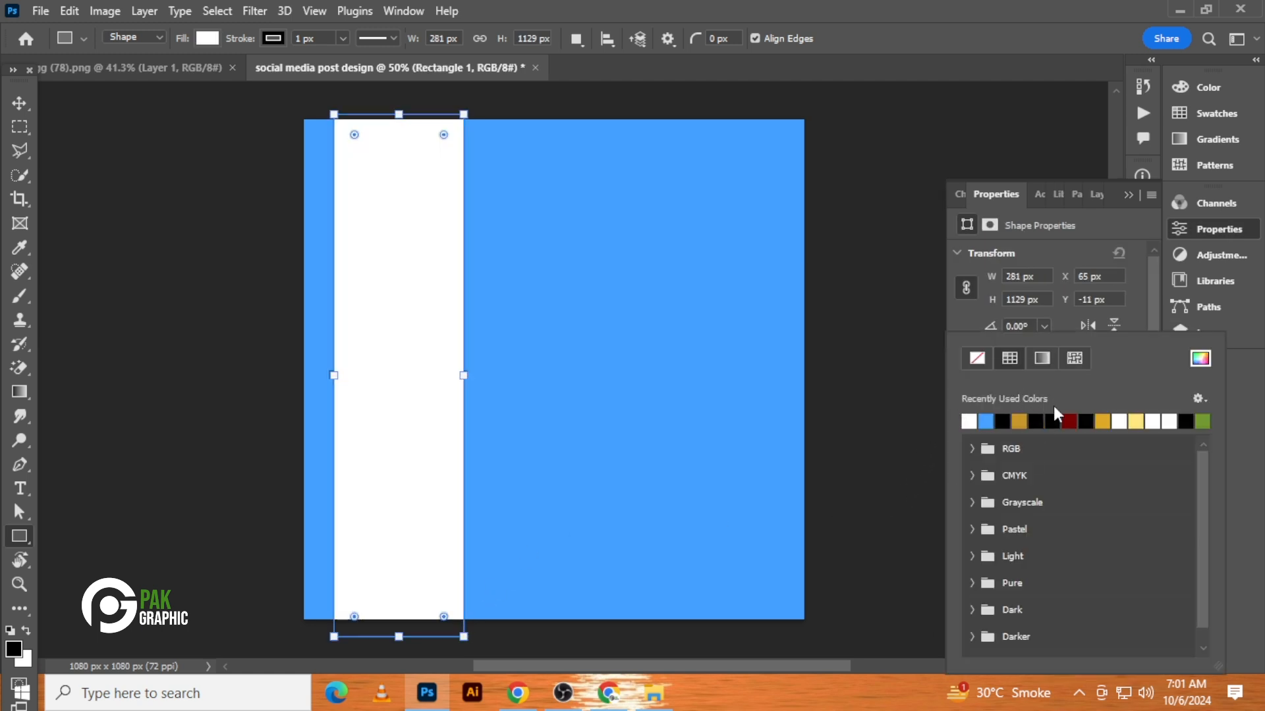
click(1132, 299)
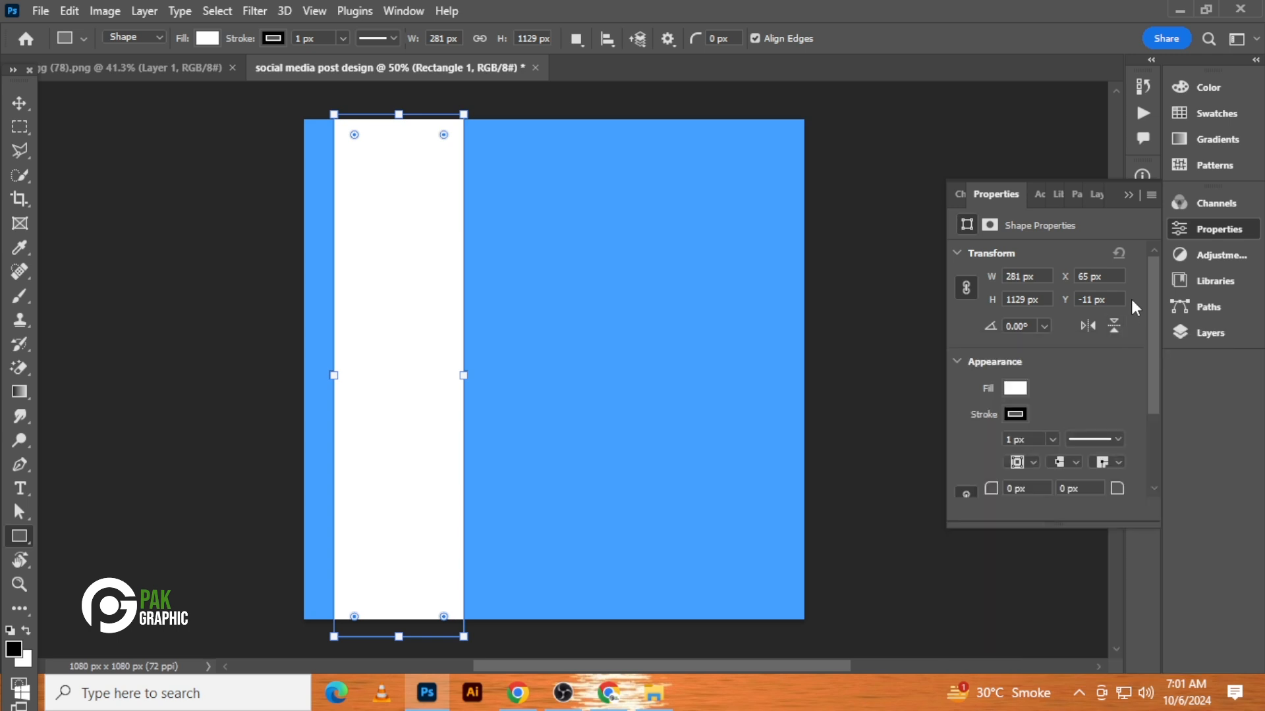
click(1002, 414)
click(973, 358)
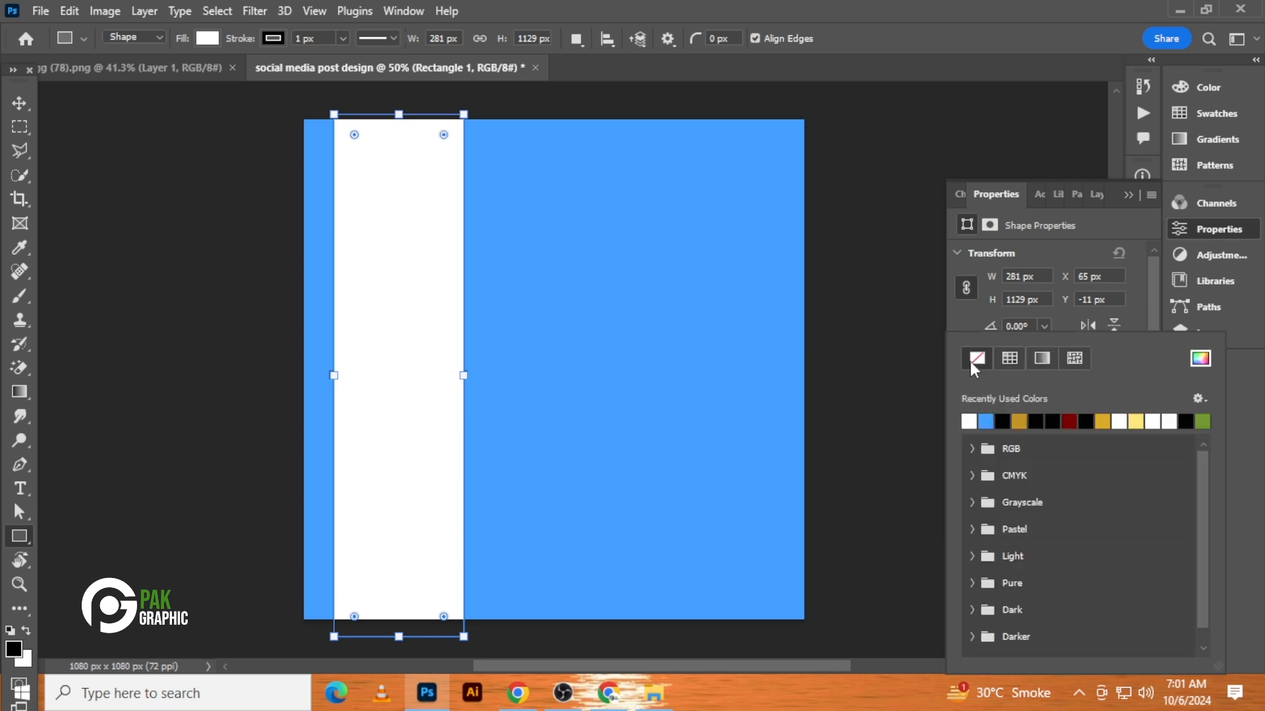
key(v)
click(125, 284)
click(118, 273)
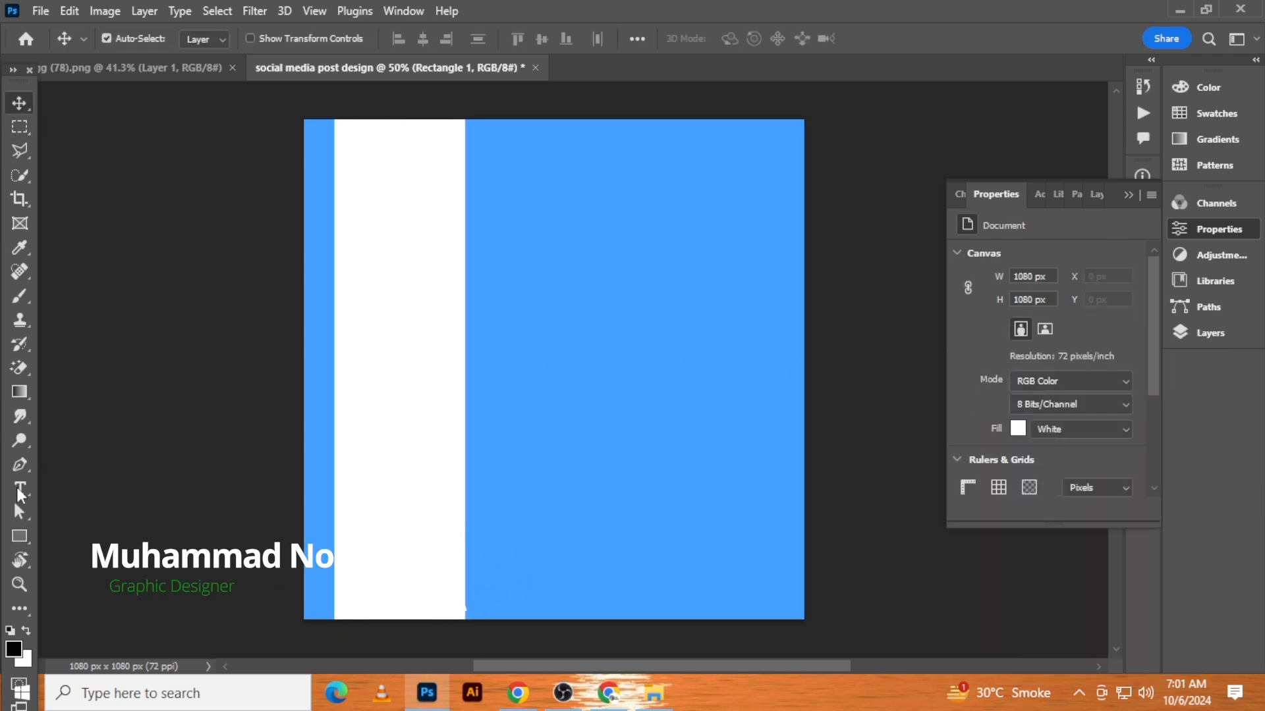
- Add the text TOYOTA in black Poppins Bold on the blue area of the canvas
click(19, 490)
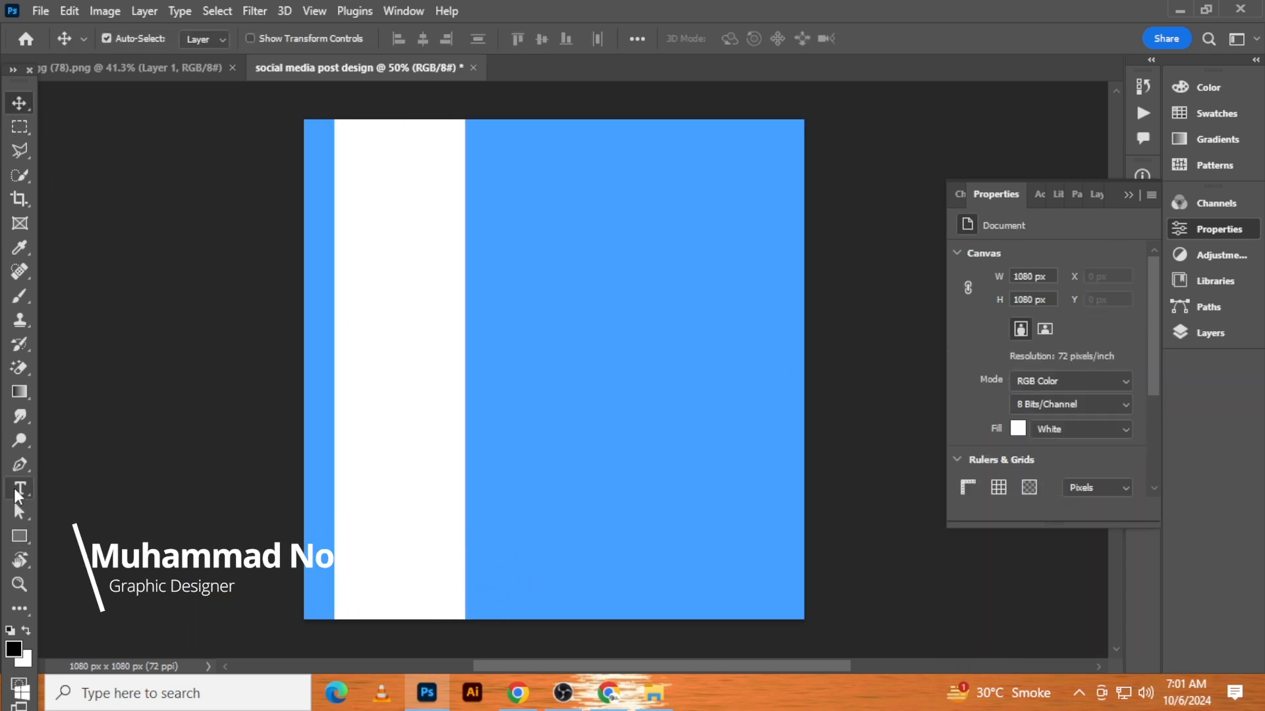
click(541, 349)
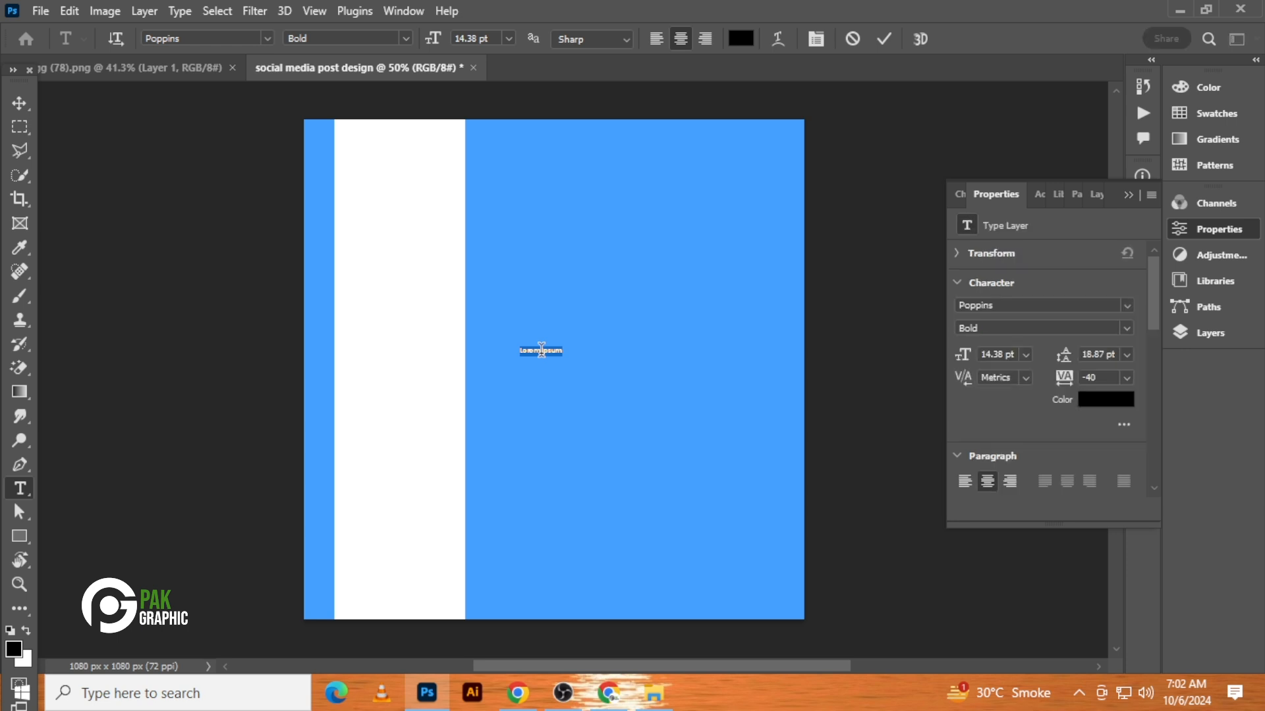
key(BackSpace)
click(21, 110)
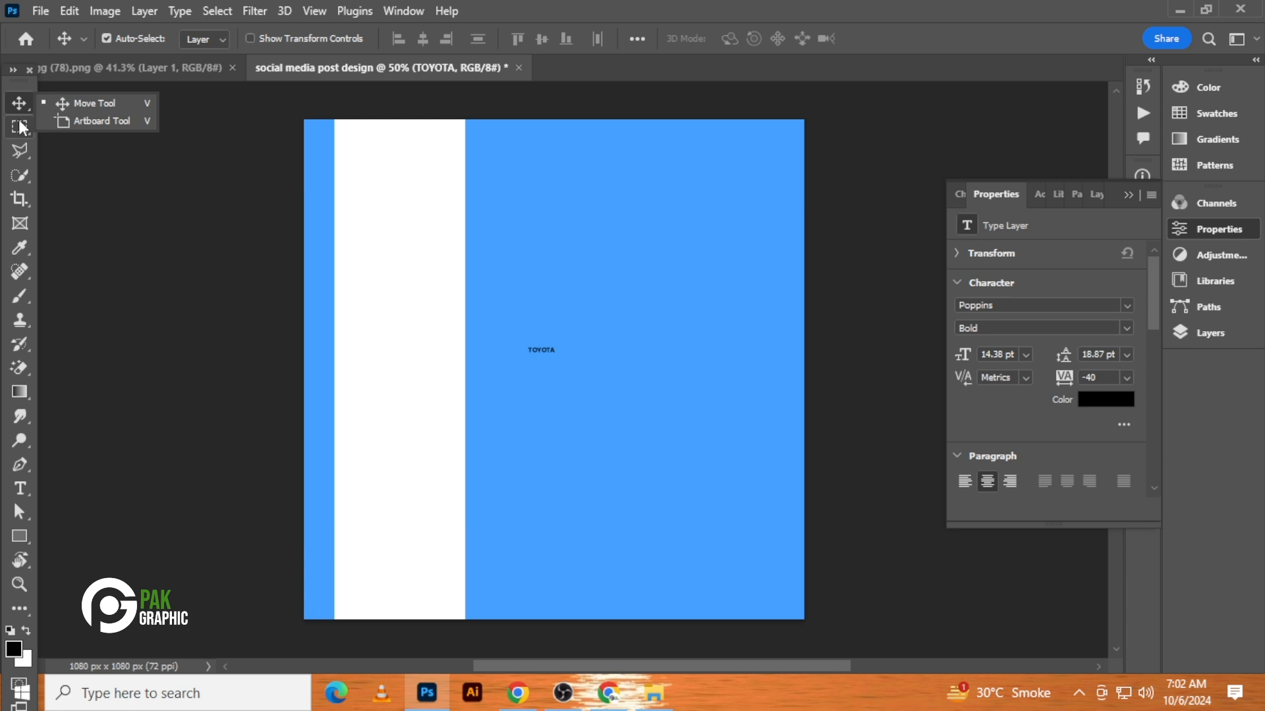
click(7, 109)
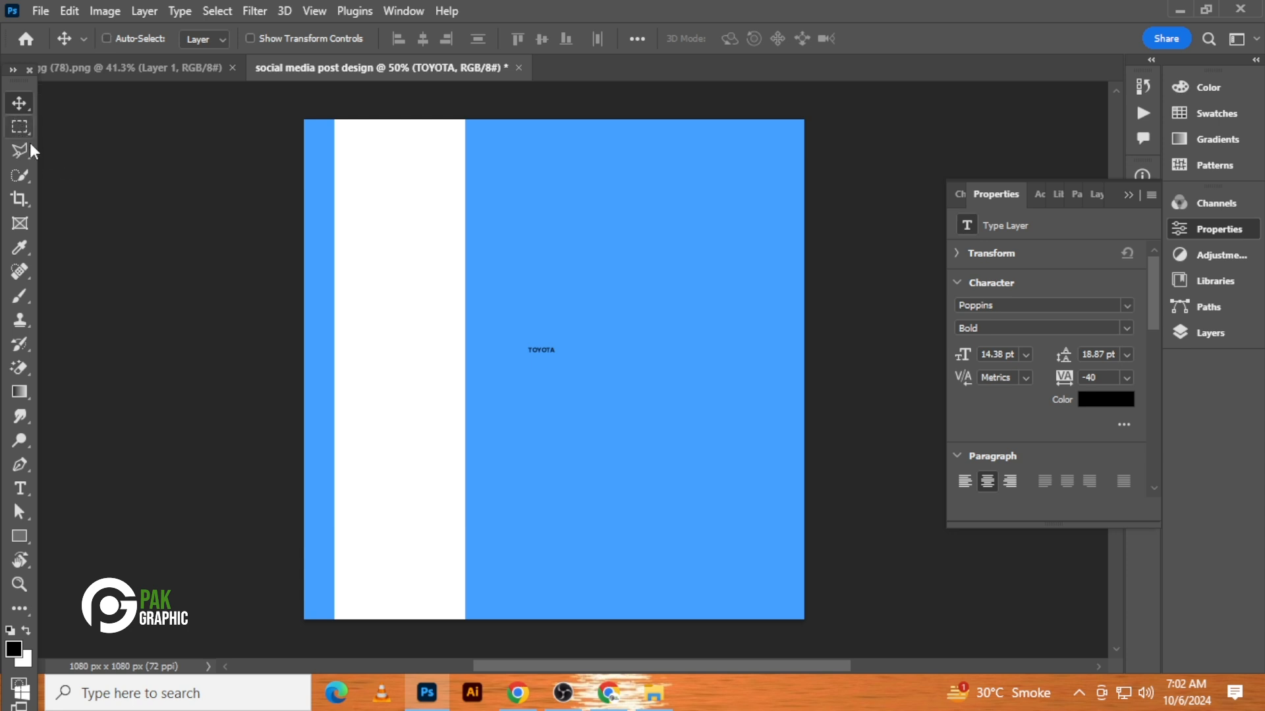
- Rotate the TOYOTA text to -90° and enlarge it to about 254 pt so it runs up the white strip
key(ctrl+t)
drag(558, 341, 488, 168)
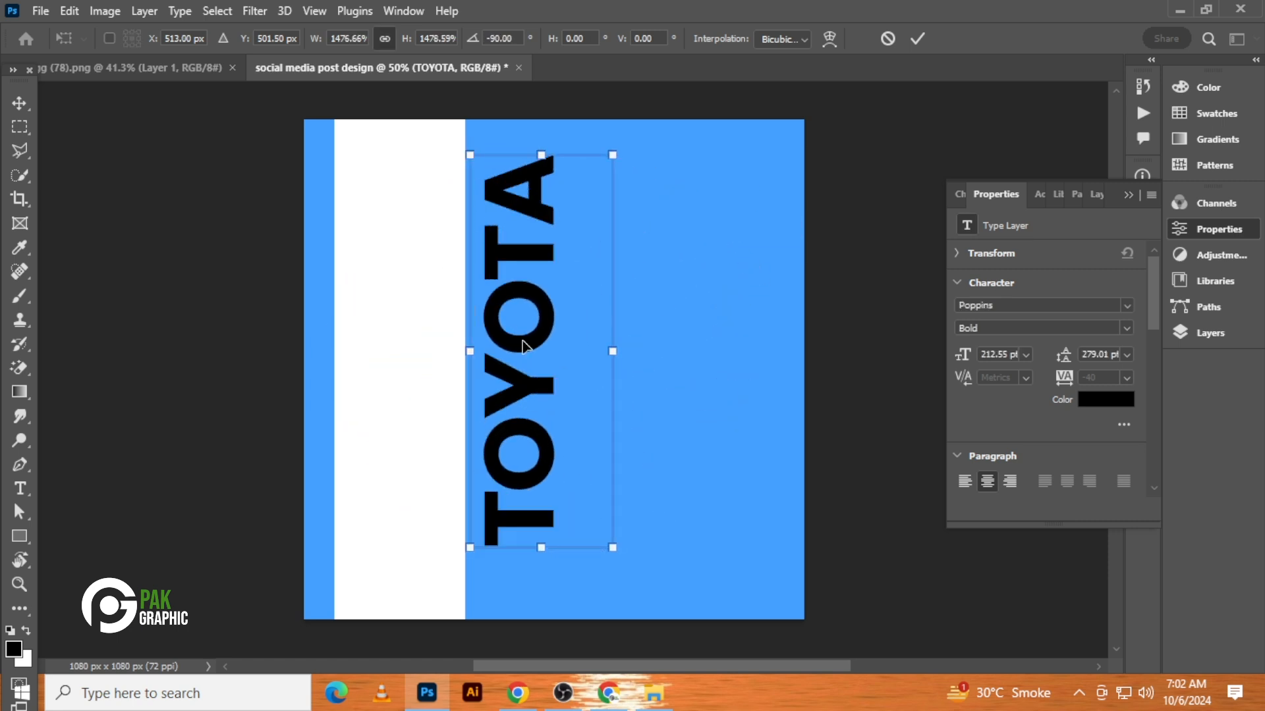
drag(523, 341, 403, 366)
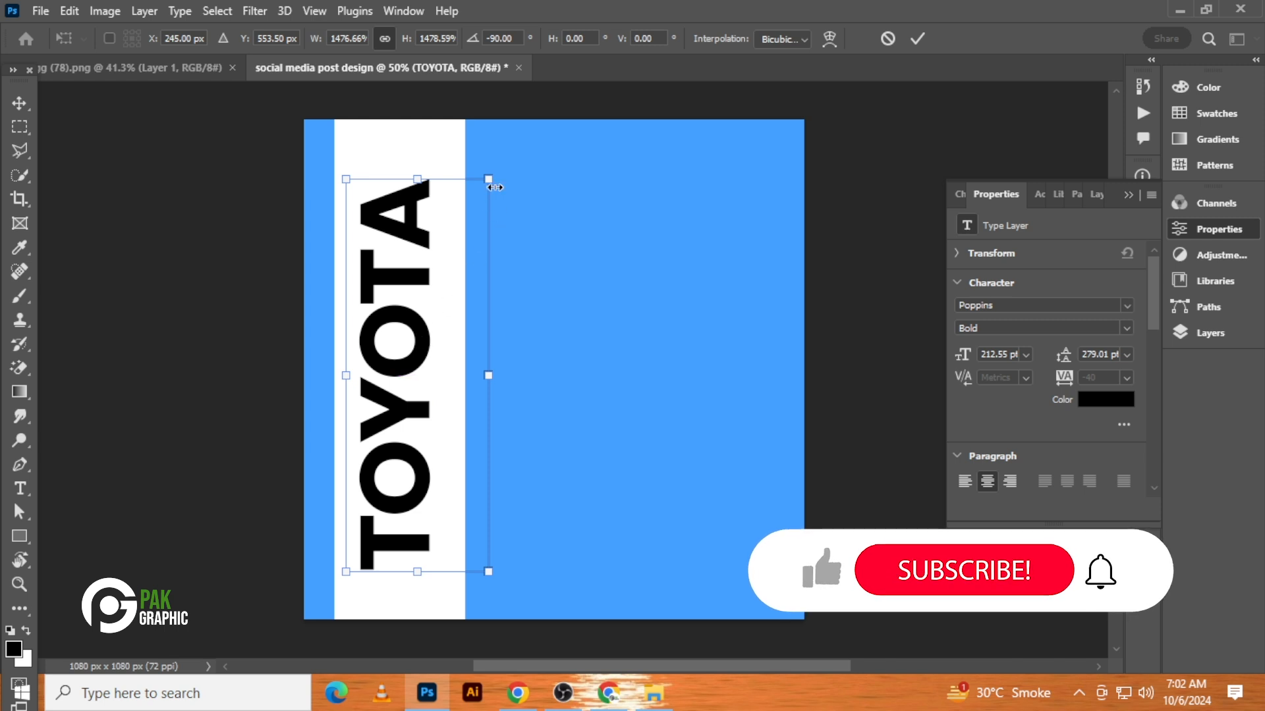
drag(491, 174, 503, 144)
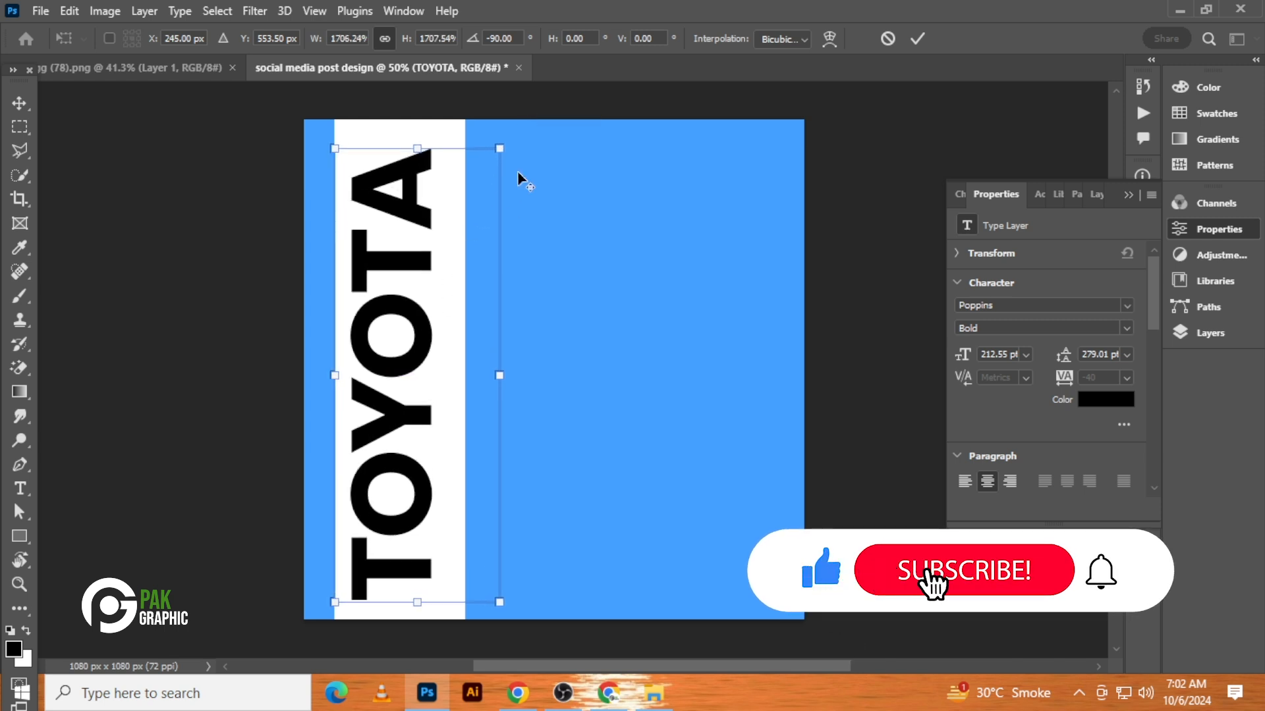
drag(427, 342, 440, 343)
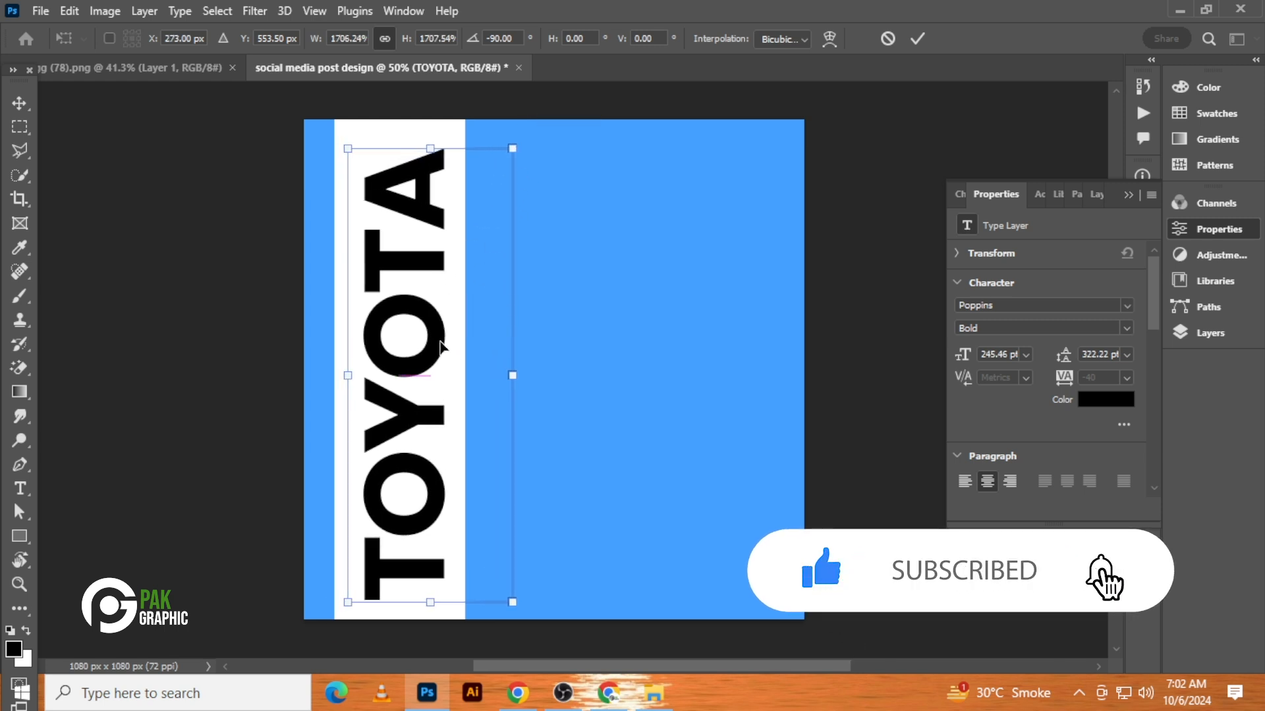
drag(514, 374, 515, 375)
drag(429, 364, 420, 362)
key(Return)
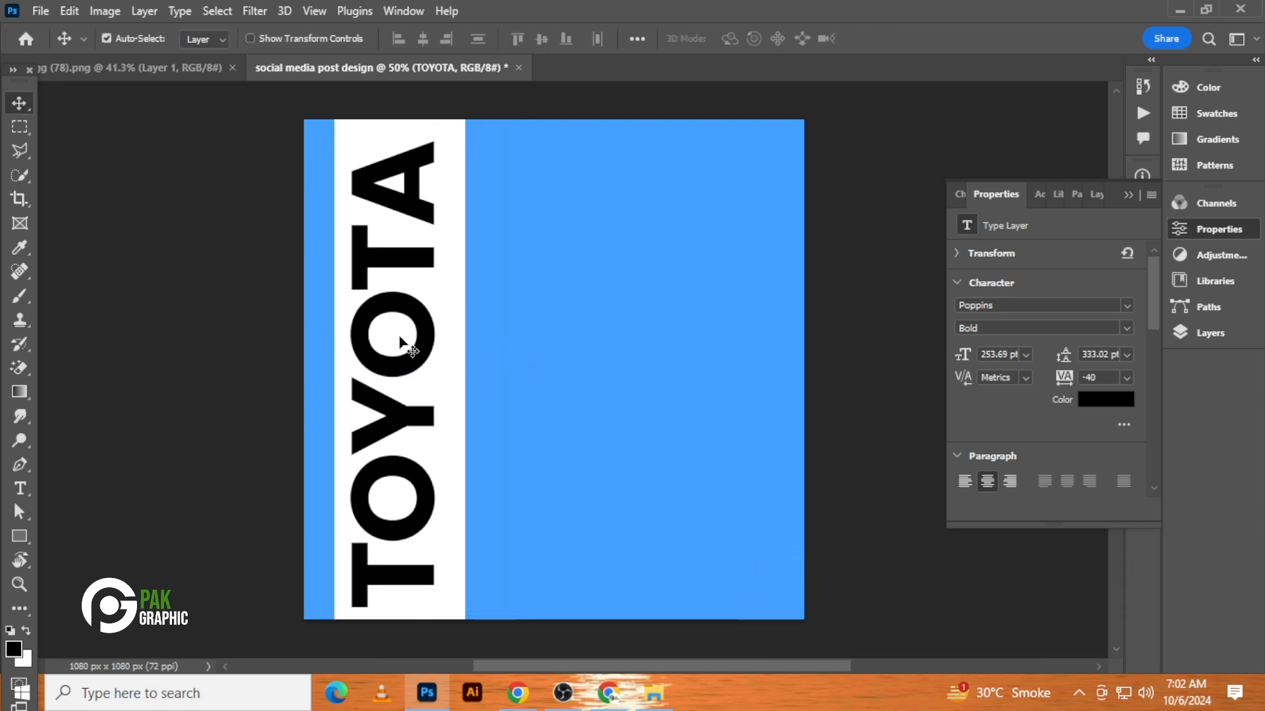
- Align the TOYOTA text and the white strip on their horizontal and vertical centers
drag(256, 282, 452, 364)
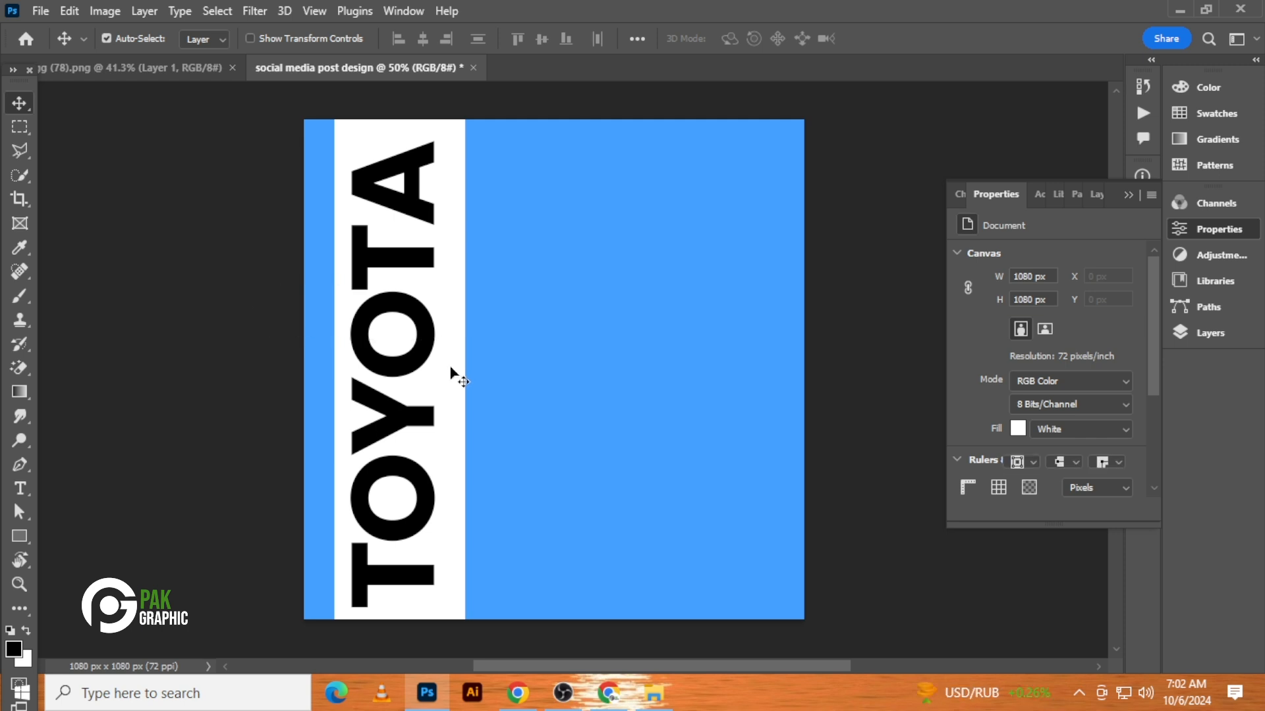
click(425, 40)
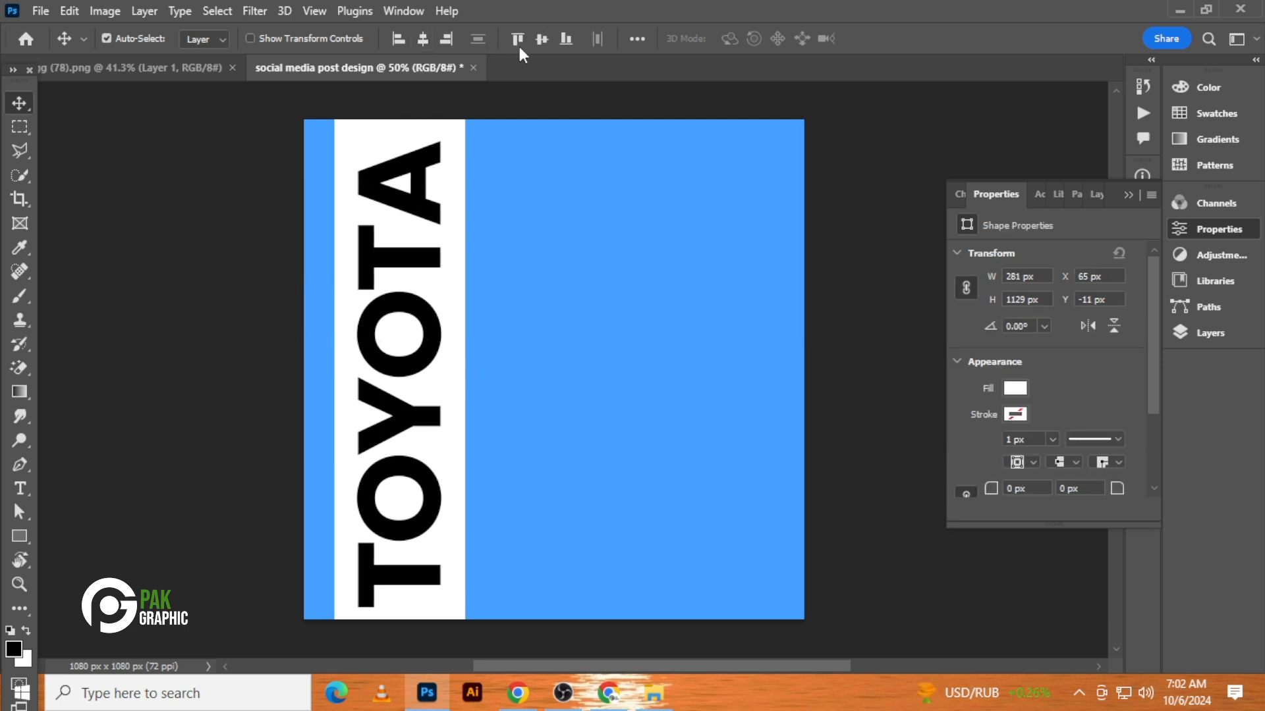
click(534, 43)
click(543, 369)
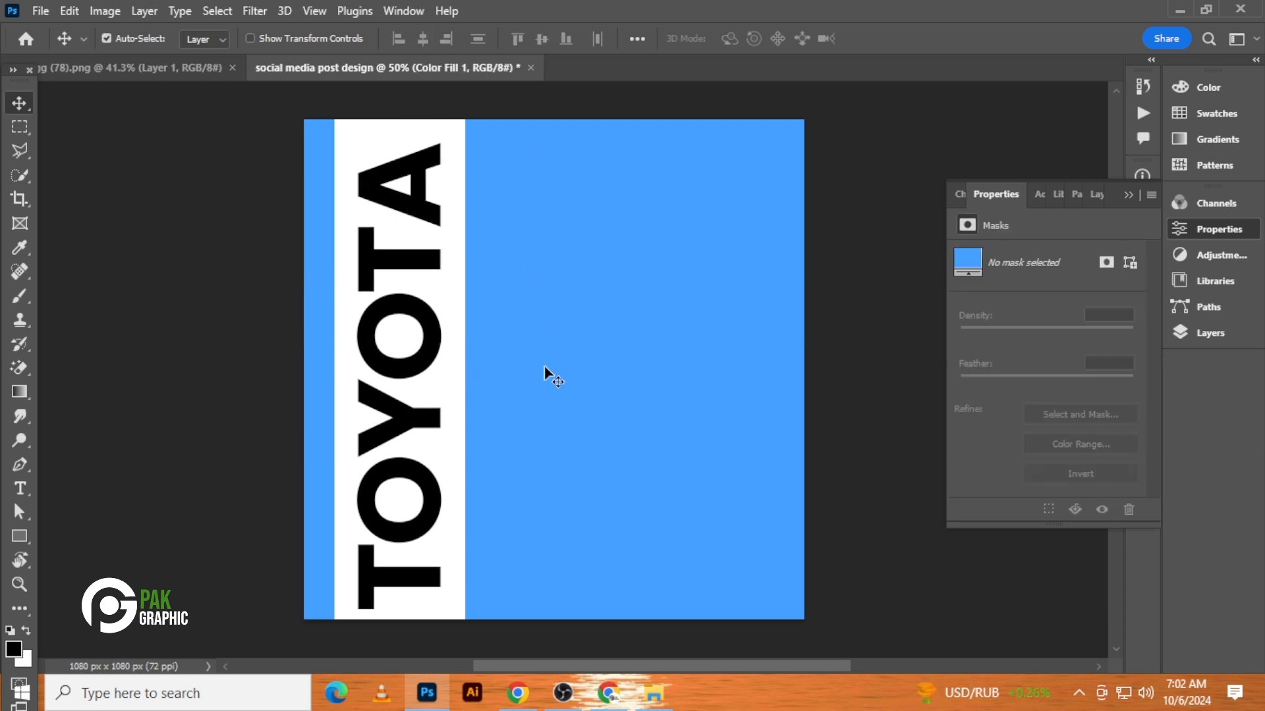
- Recolor the TOYOTA text to 44a0ff by sampling the blue background
click(442, 366)
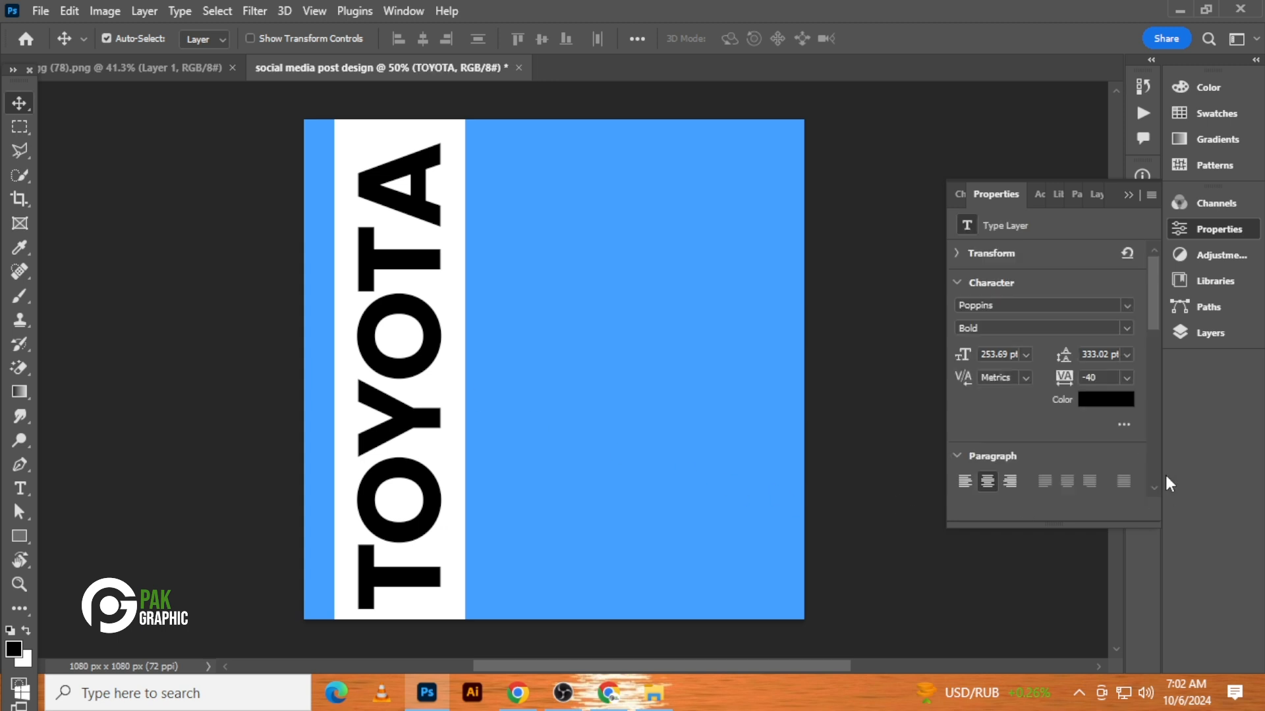
click(1126, 400)
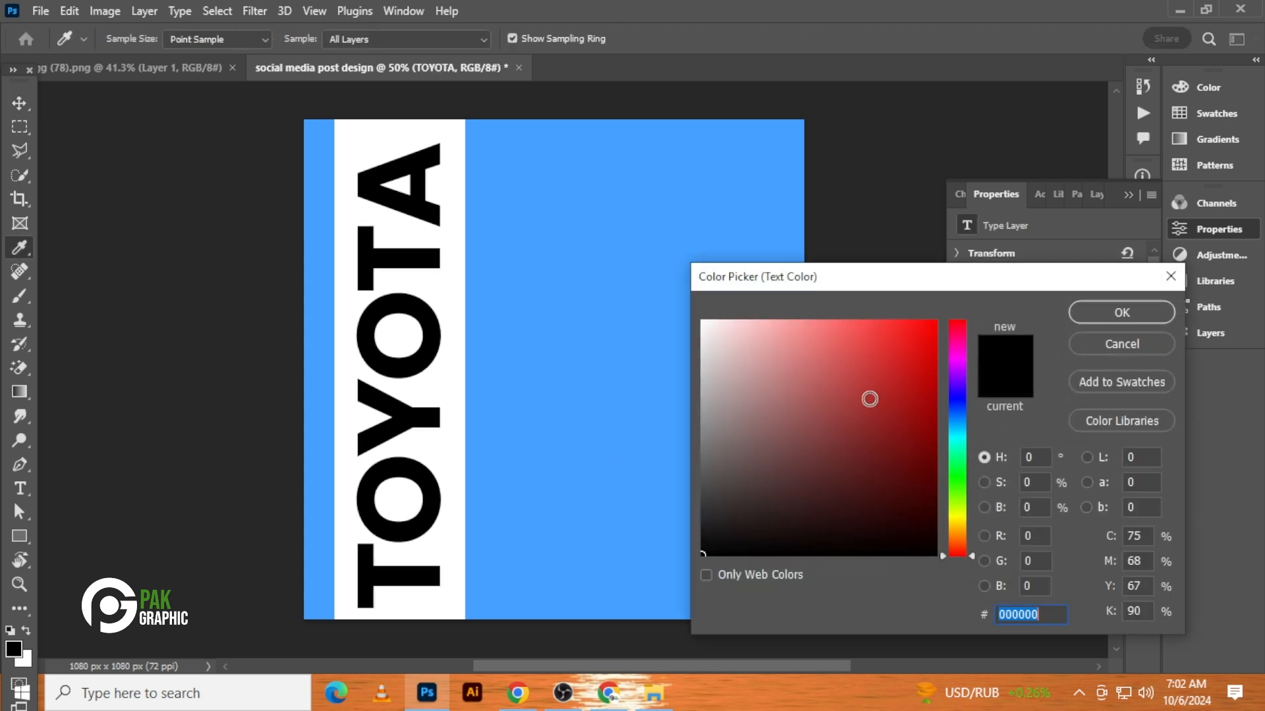
click(524, 290)
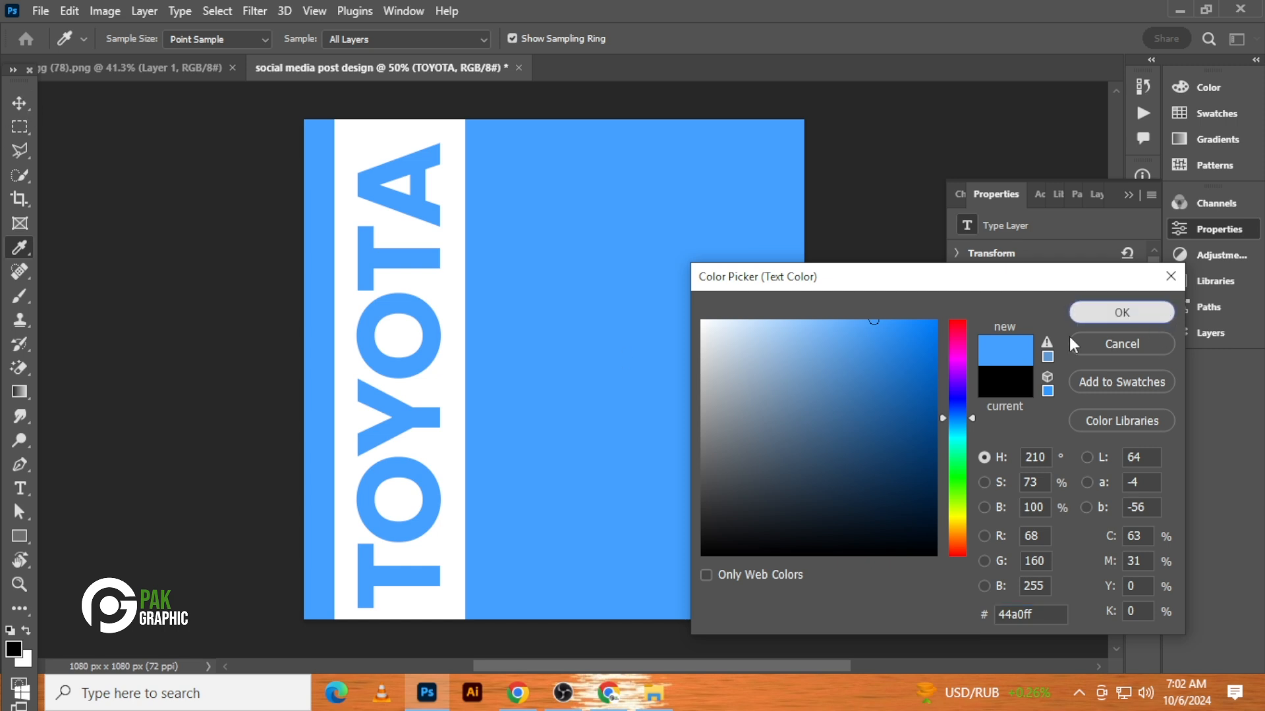
click(1146, 316)
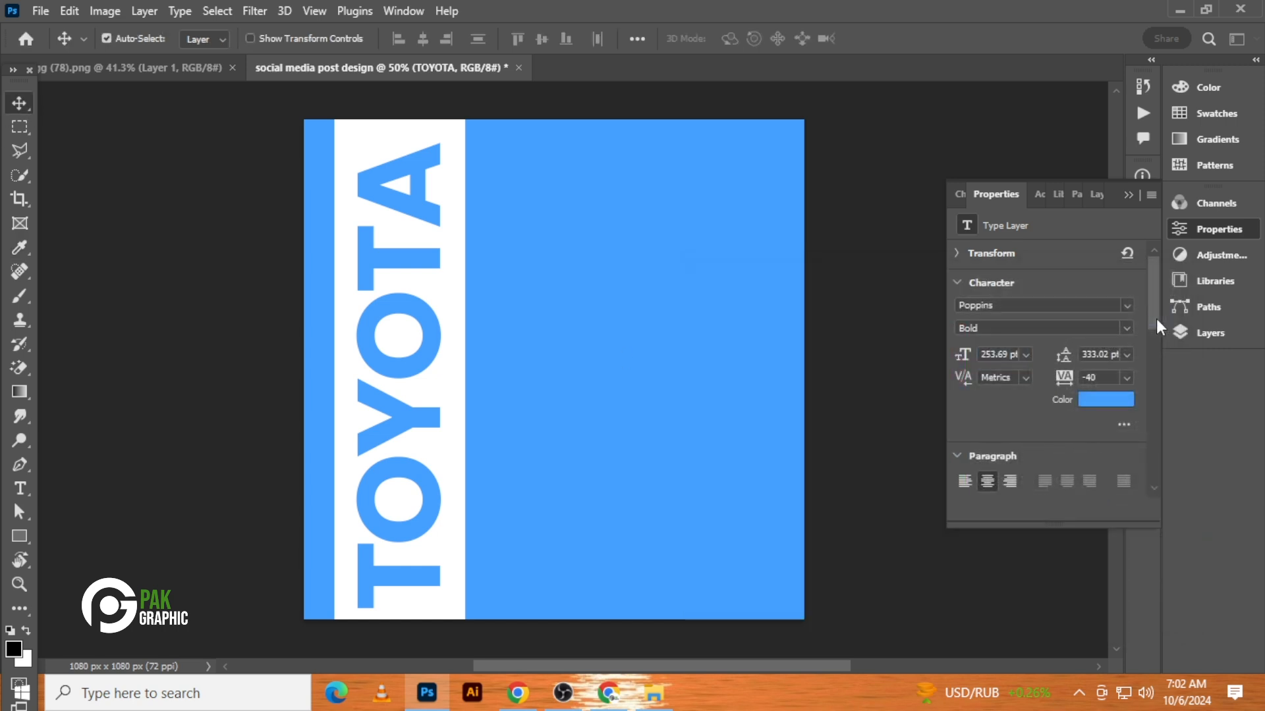
click(214, 249)
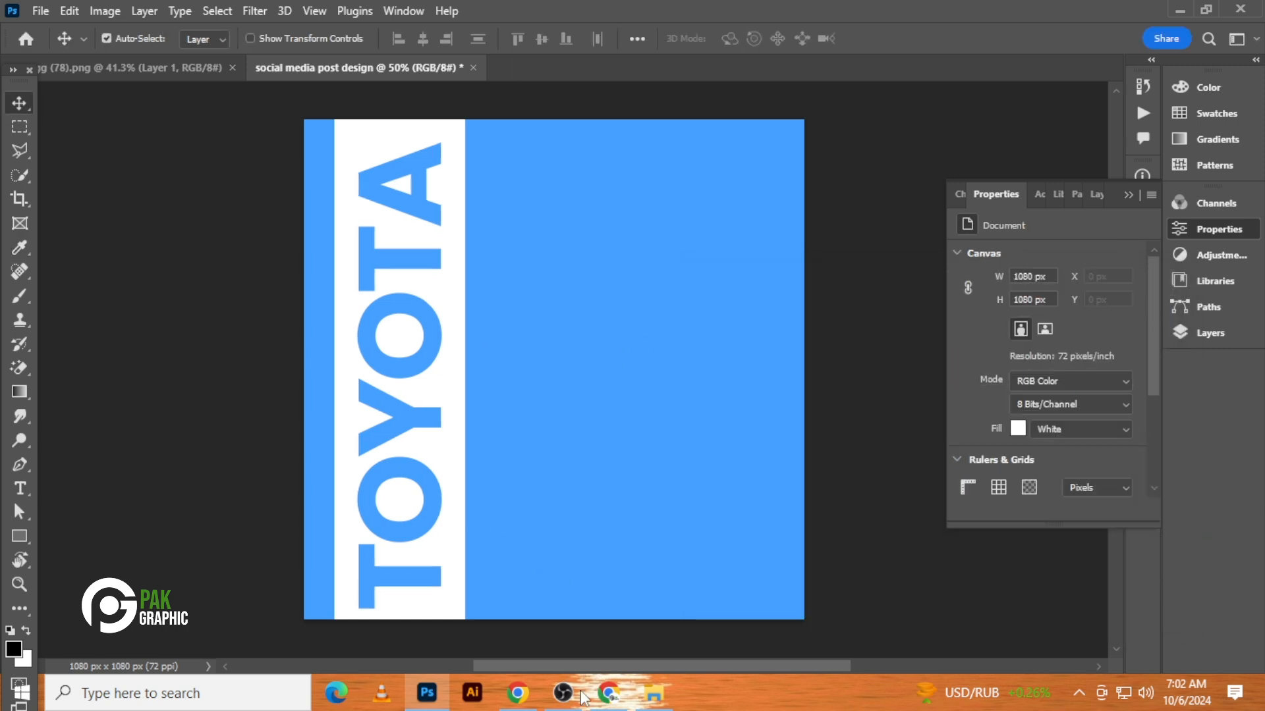
- Place the car image from the open PNG document in the post design and scale it down to about 913 x 498 px
click(166, 69)
drag(521, 321, 556, 346)
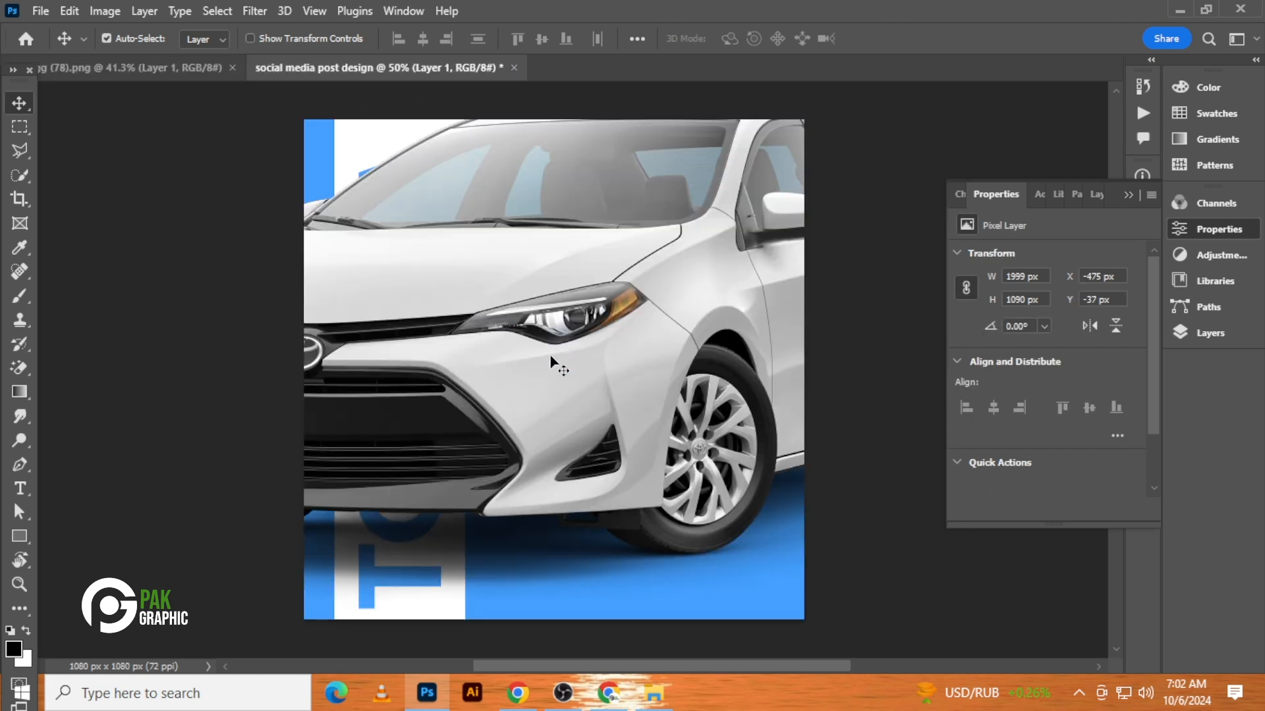
key(ctrl+t)
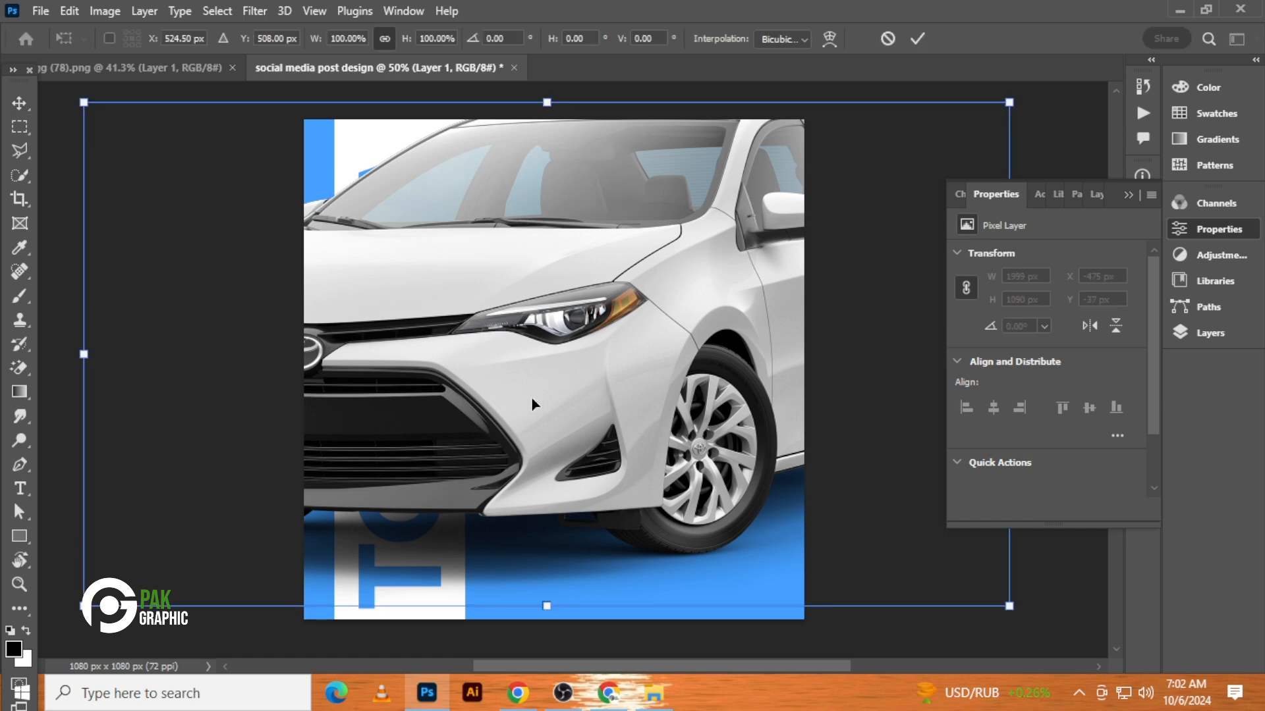
drag(550, 106, 558, 243)
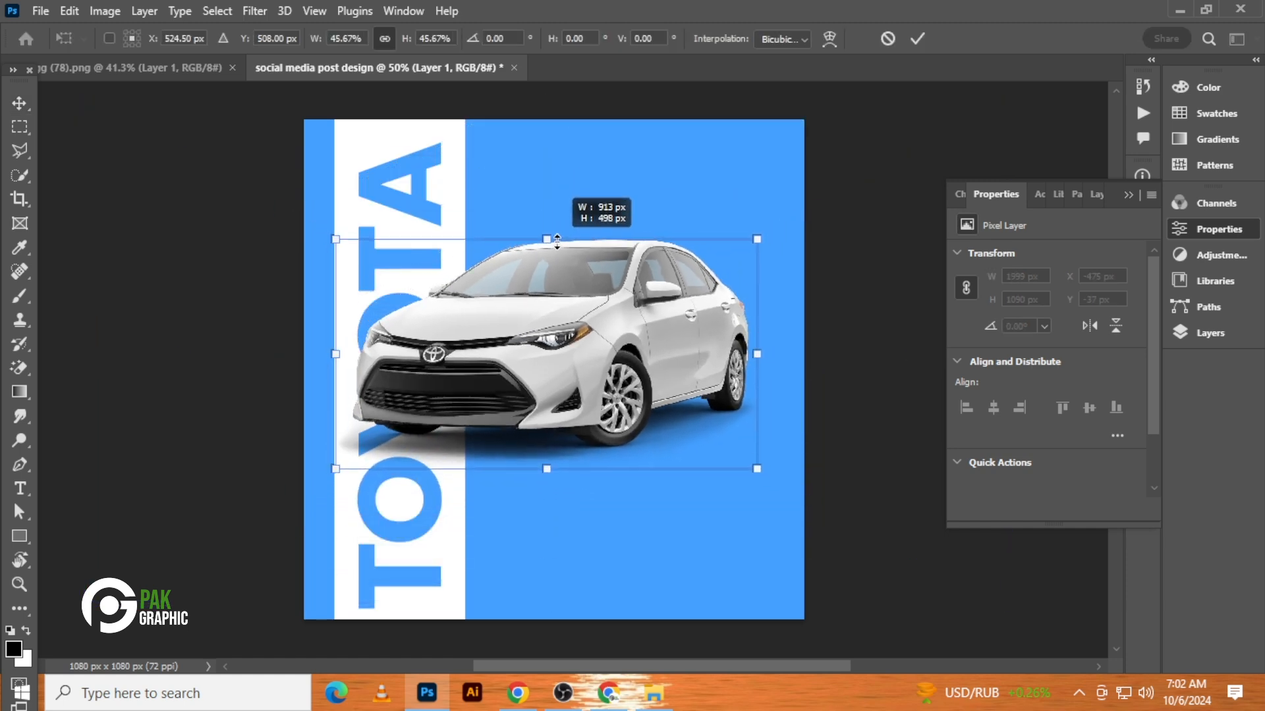
drag(595, 321, 614, 355)
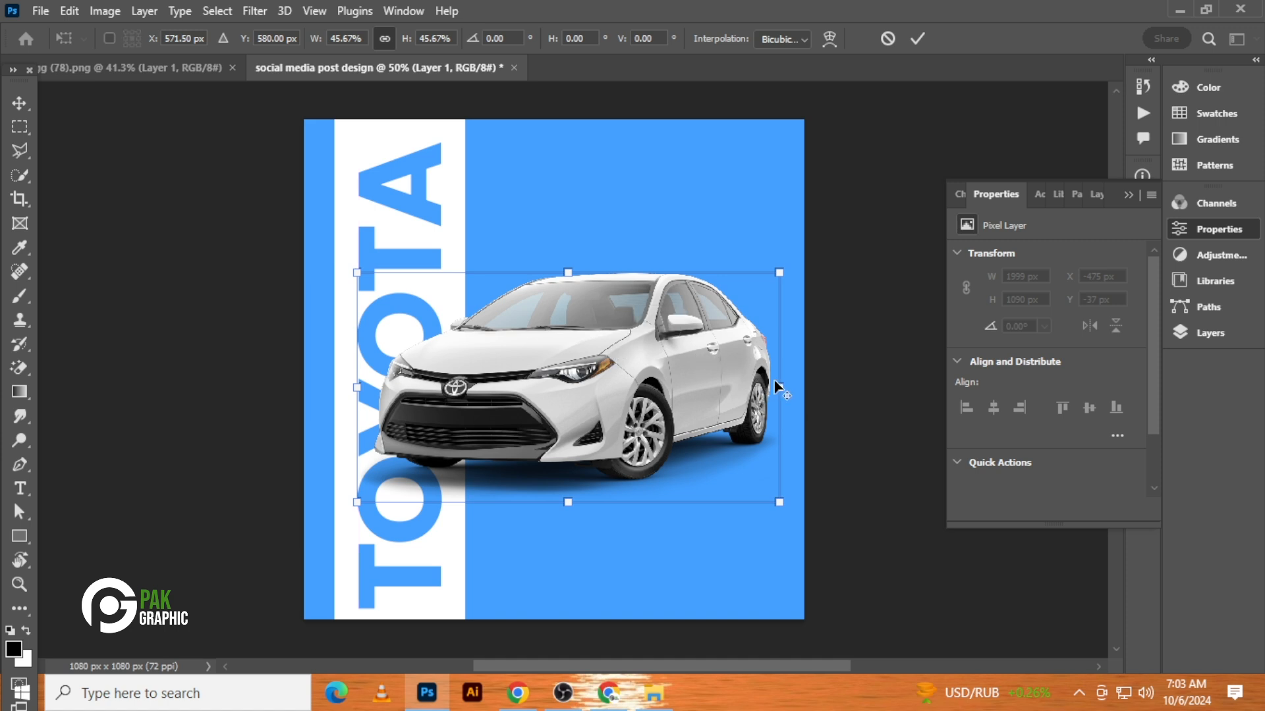
- Enlarge the car to about 993 x 540 px and reposition it across the middle of the canvas, within the blue area's outer edge
drag(780, 388, 803, 388)
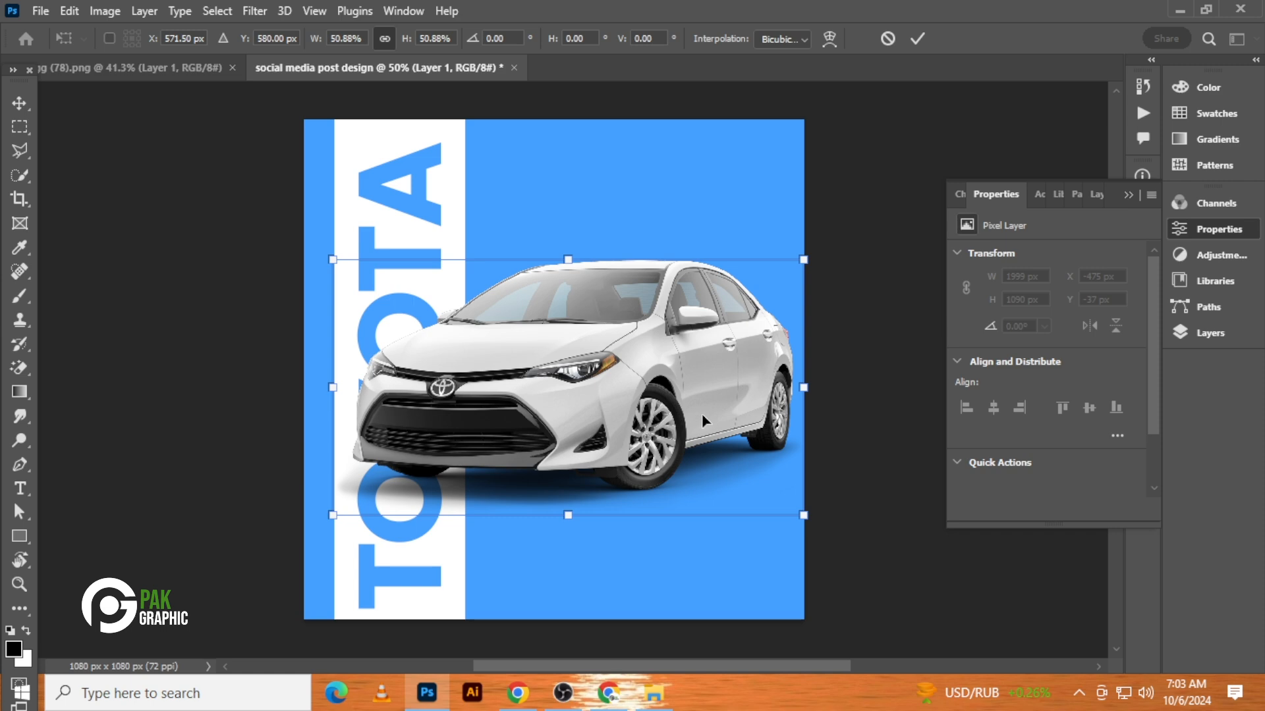
key(shift+Right)
key(shift+Right)
key(shift+Right)
key(shift+Right)
key(shift+Right)
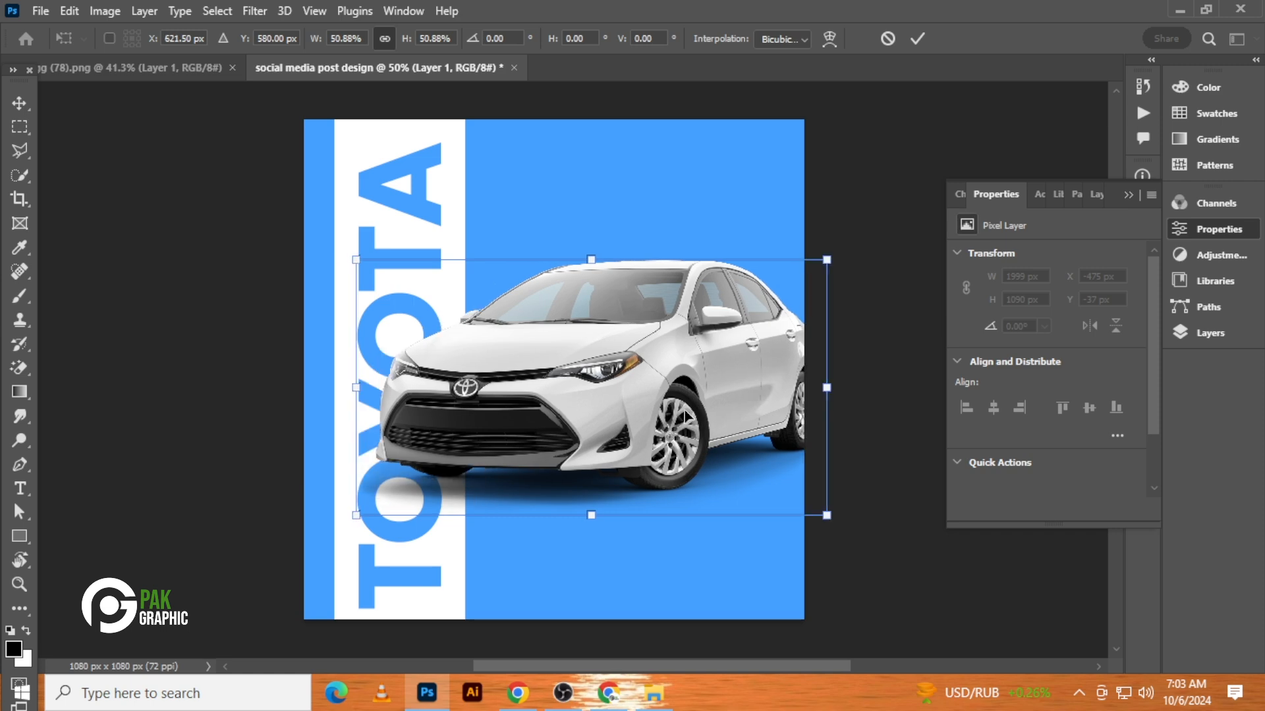
drag(685, 417, 667, 416)
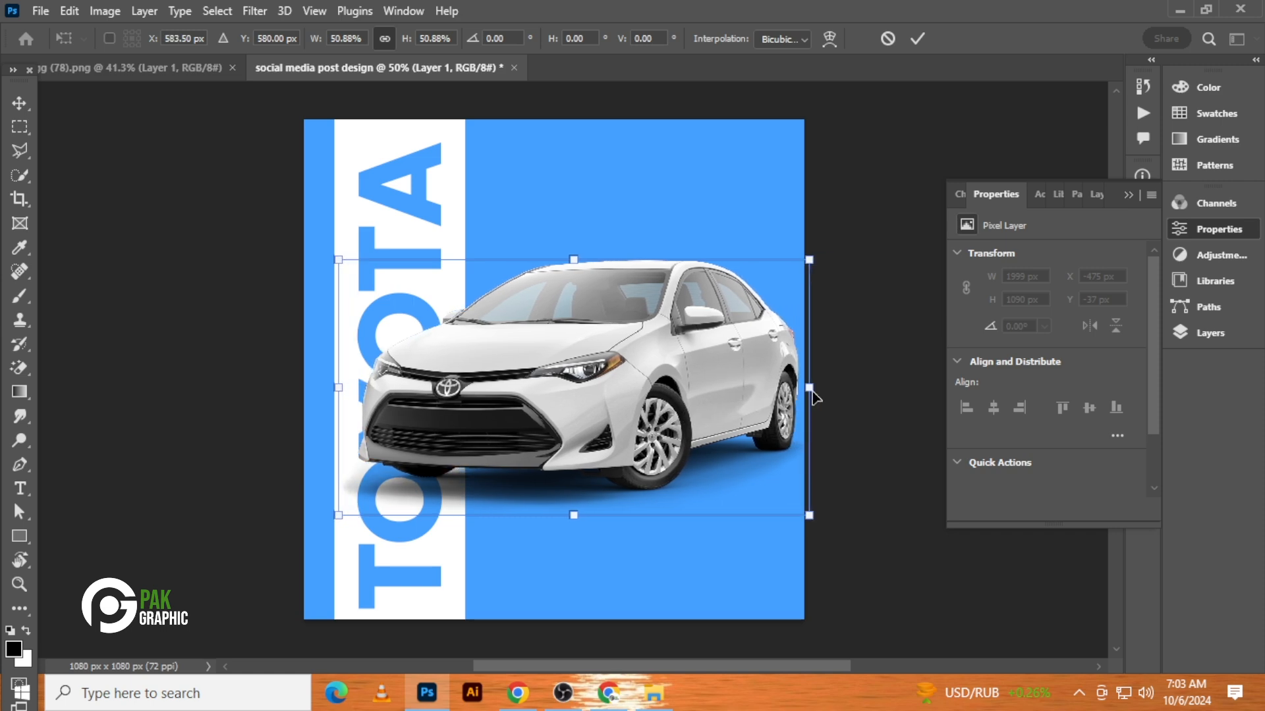
drag(814, 396, 799, 393)
key(Return)
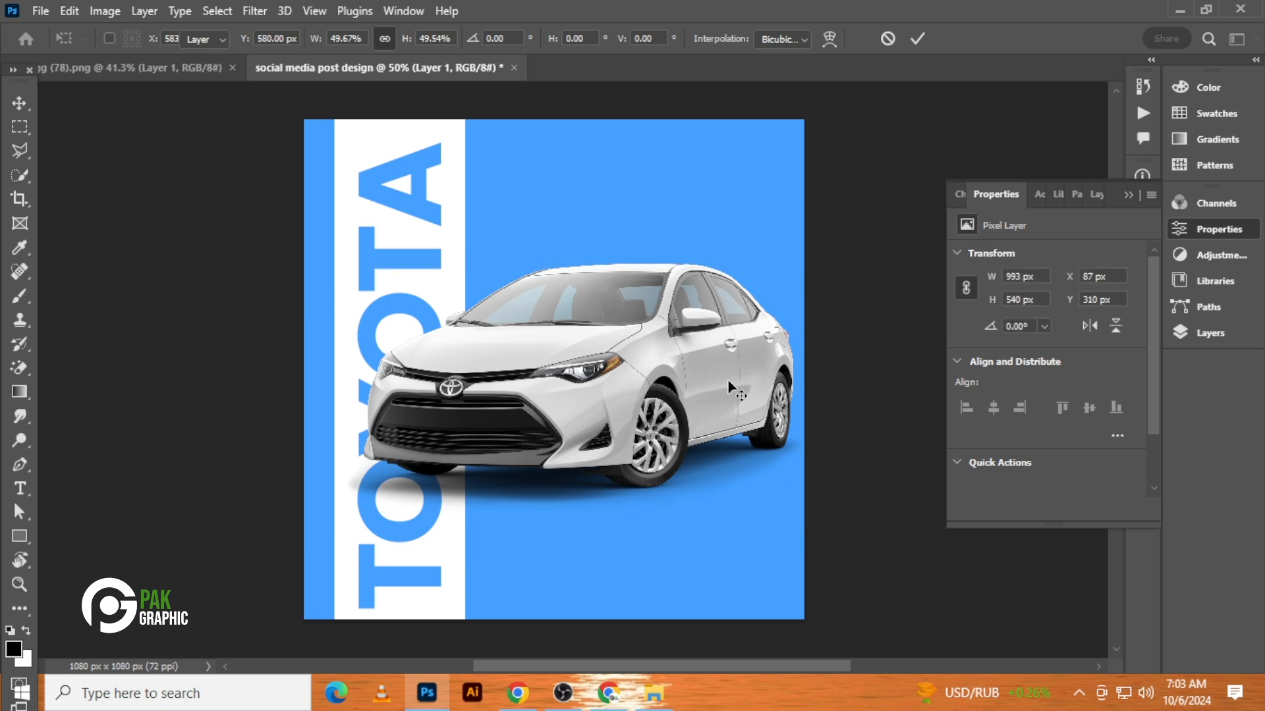
- Nudge the car slightly outward and upward to X 95 px and Y 300 px
key(Right)
key(Right)
key(Right)
key(Right)
key(Right)
key(Right)
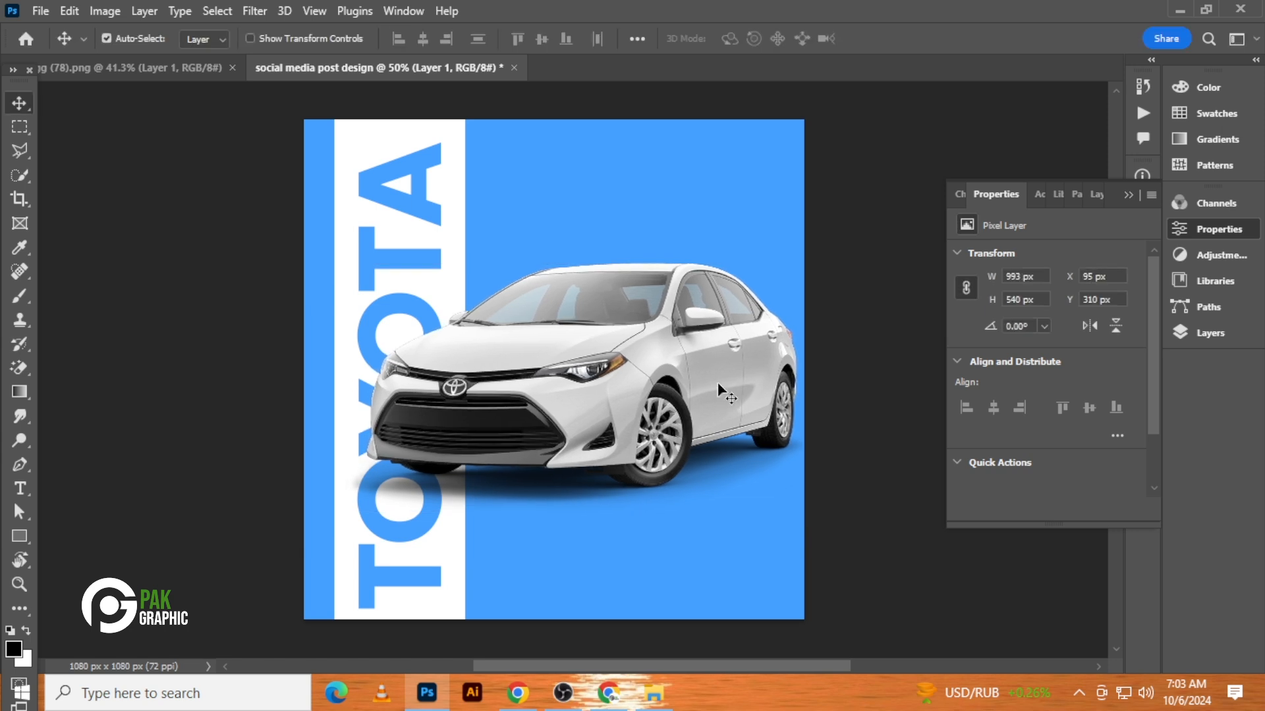
key(Up)
key(Up)
key(Up)
key(Up)
key(Up)
key(Up)
key(Up)
key(Up)
key(Up)
key(Up)
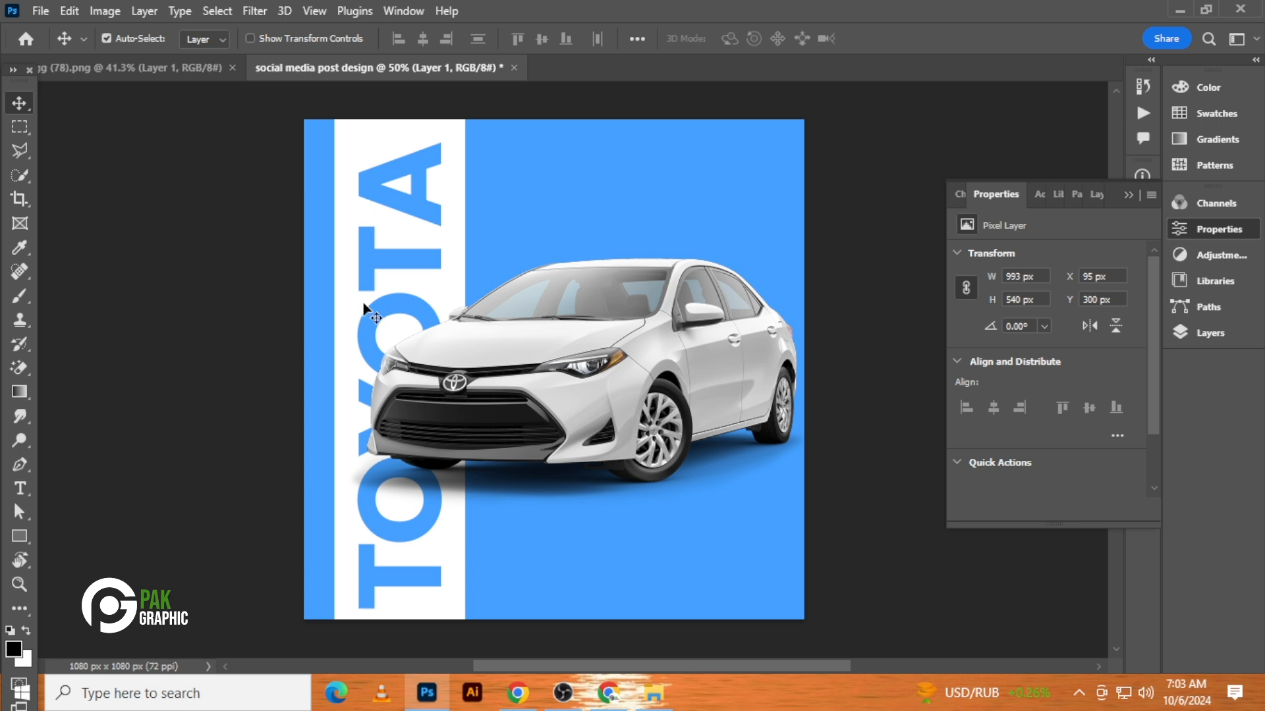
- Add the two-line text "Desconto \imperdivel" in Poppins Bold on the blue area above the car
click(19, 488)
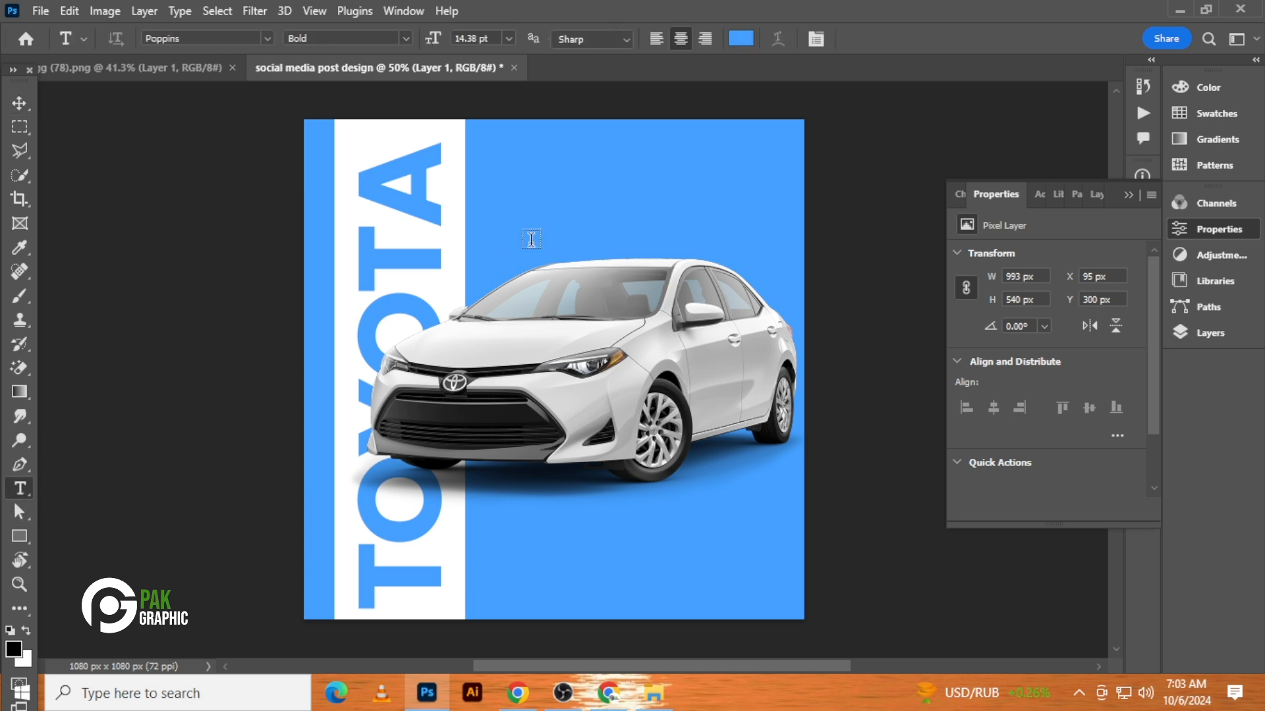
click(531, 165)
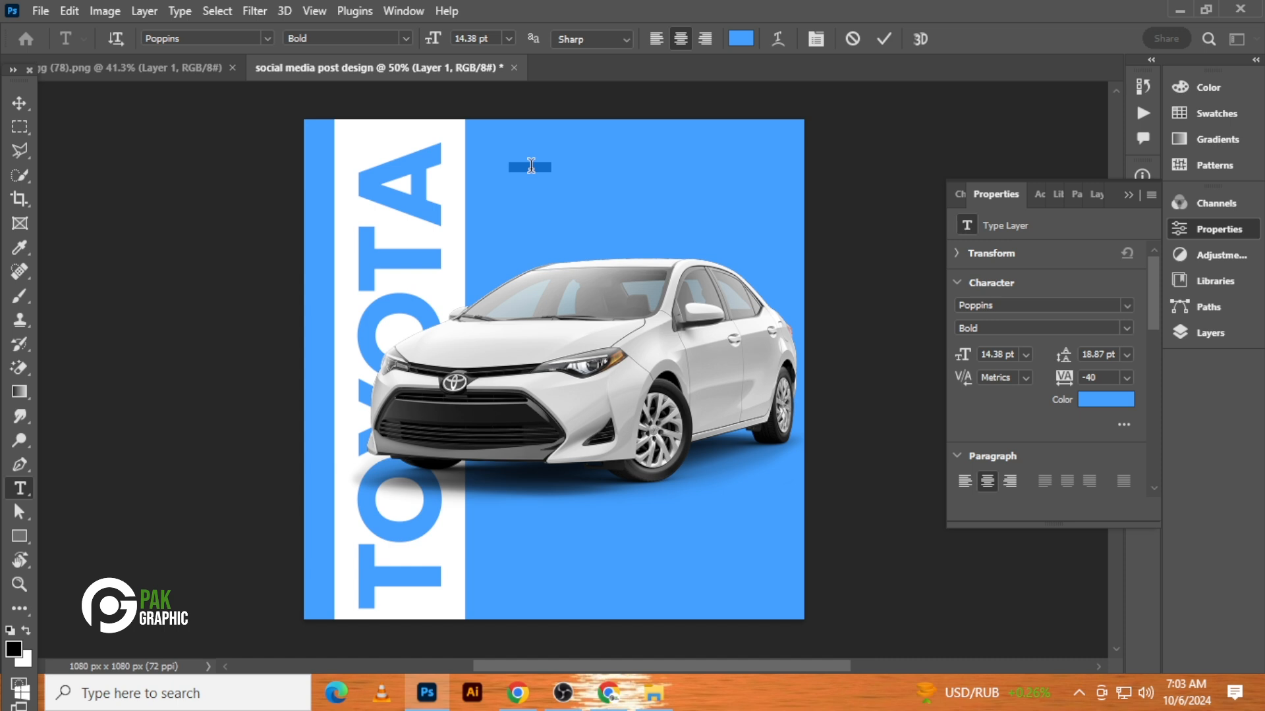
key(BackSpace)
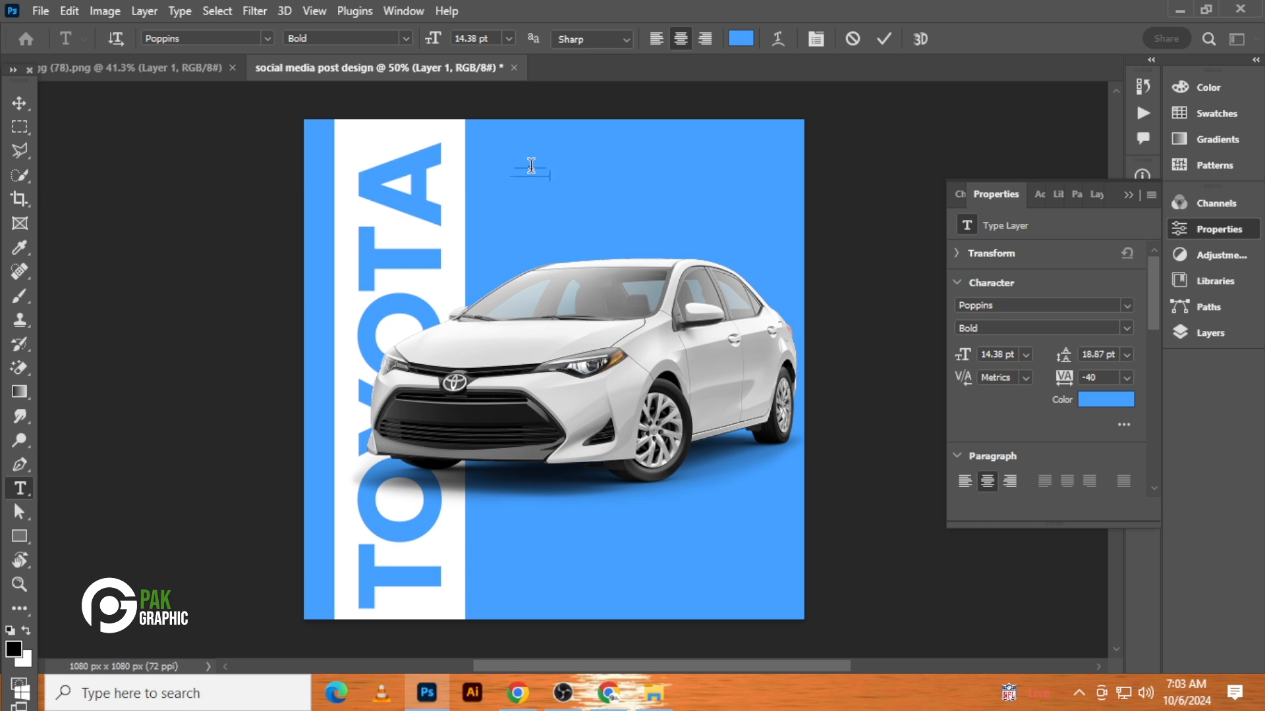
click(17, 103)
- Enlarge the Desconto headline to about 70 pt and center it on the blue area above the car
key(ctrl+t)
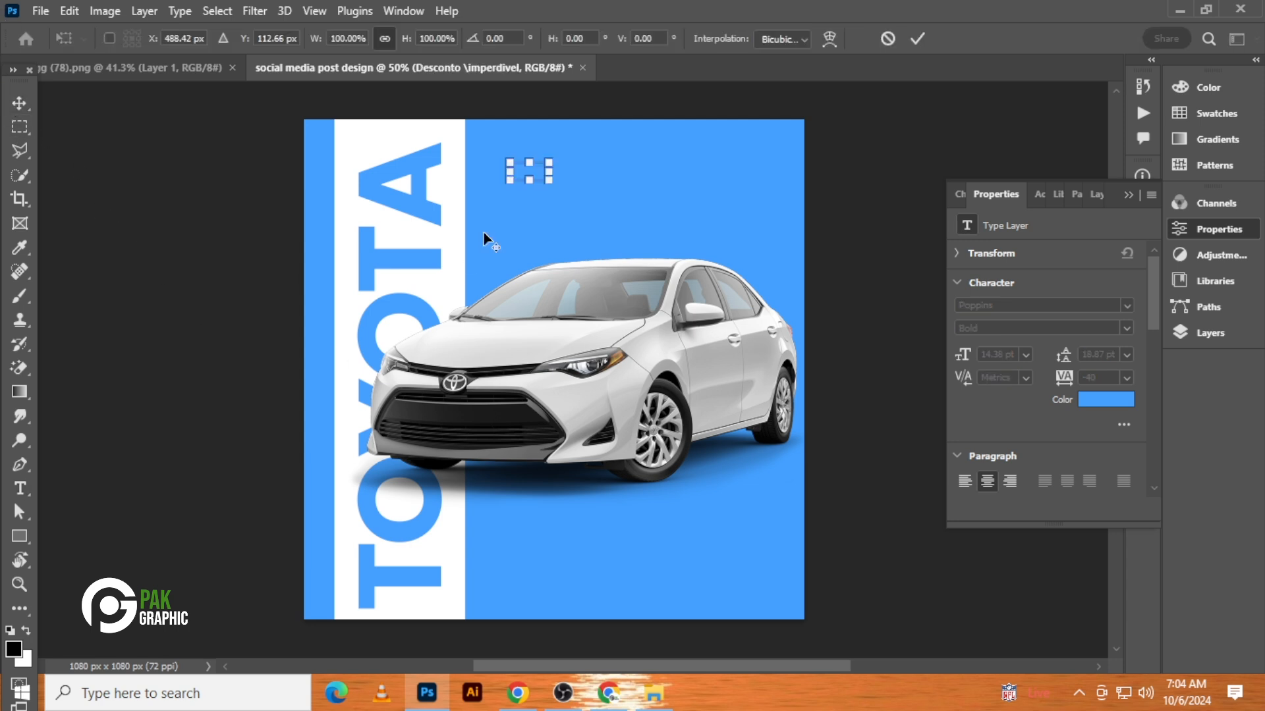
drag(555, 182, 627, 216)
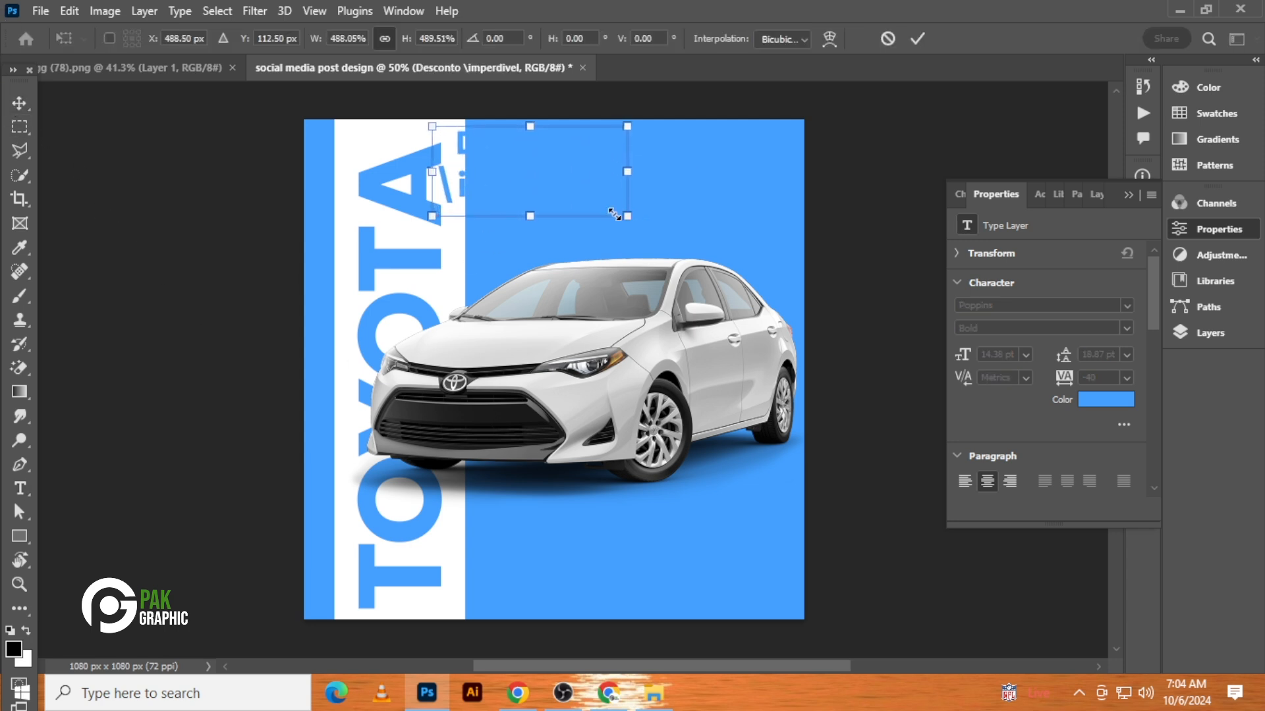
drag(555, 182, 648, 194)
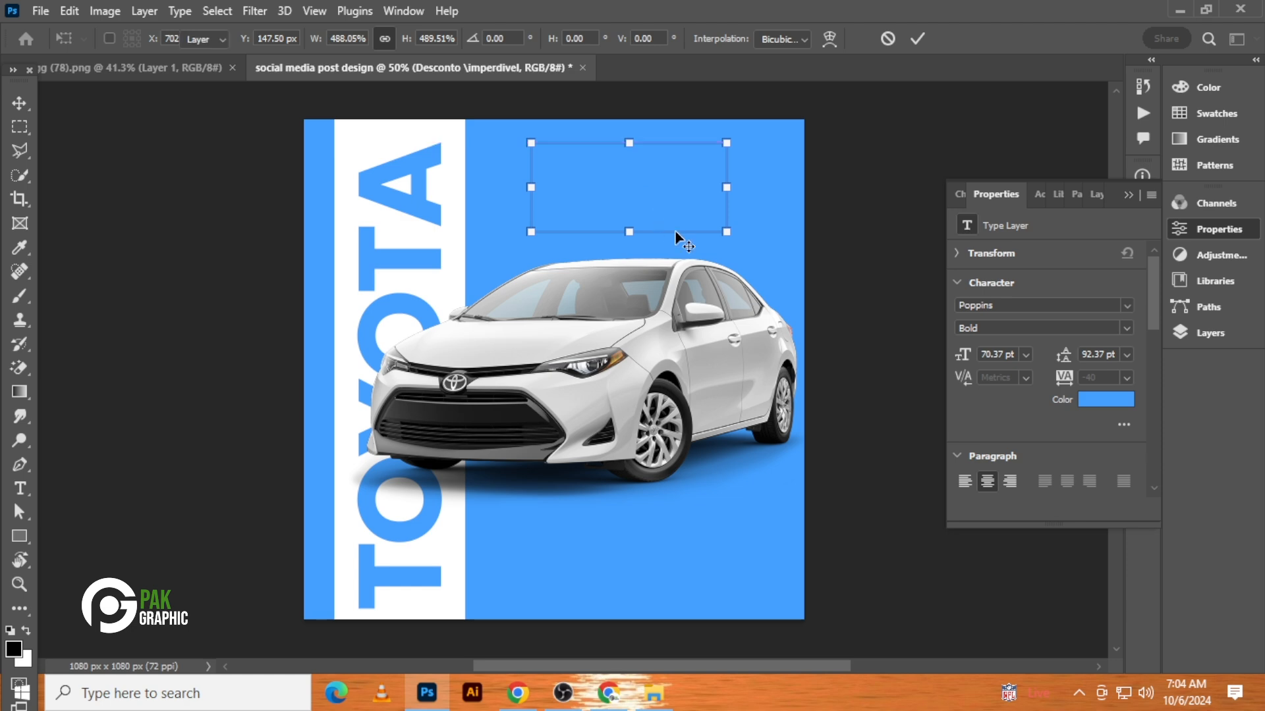
key(Return)
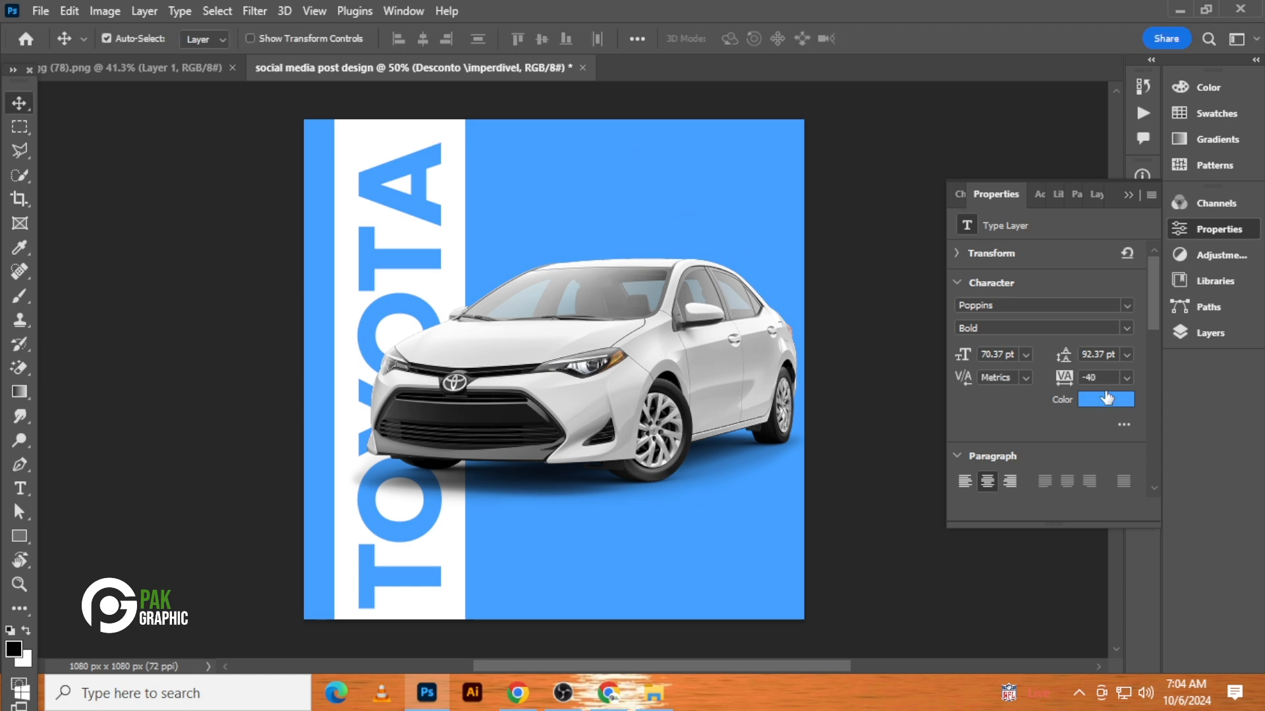
- Recolor the Desconto headline to white, ffffff
click(1106, 399)
click(702, 322)
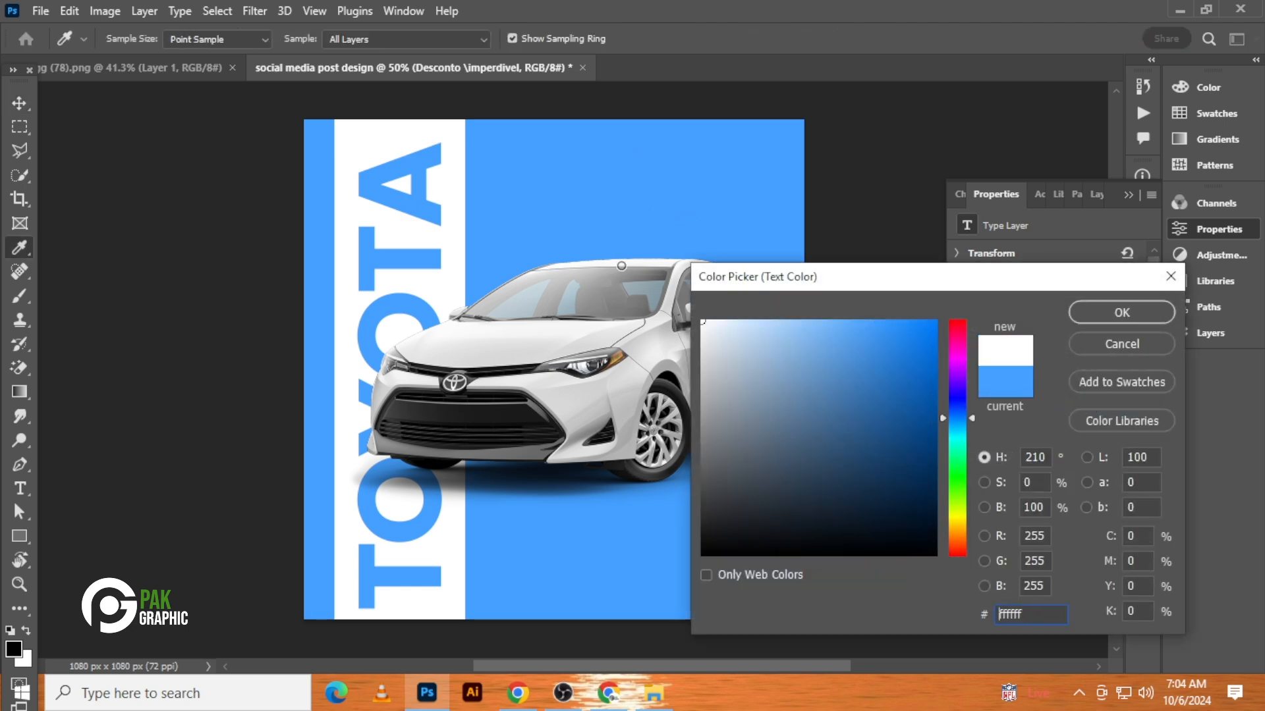
click(1128, 318)
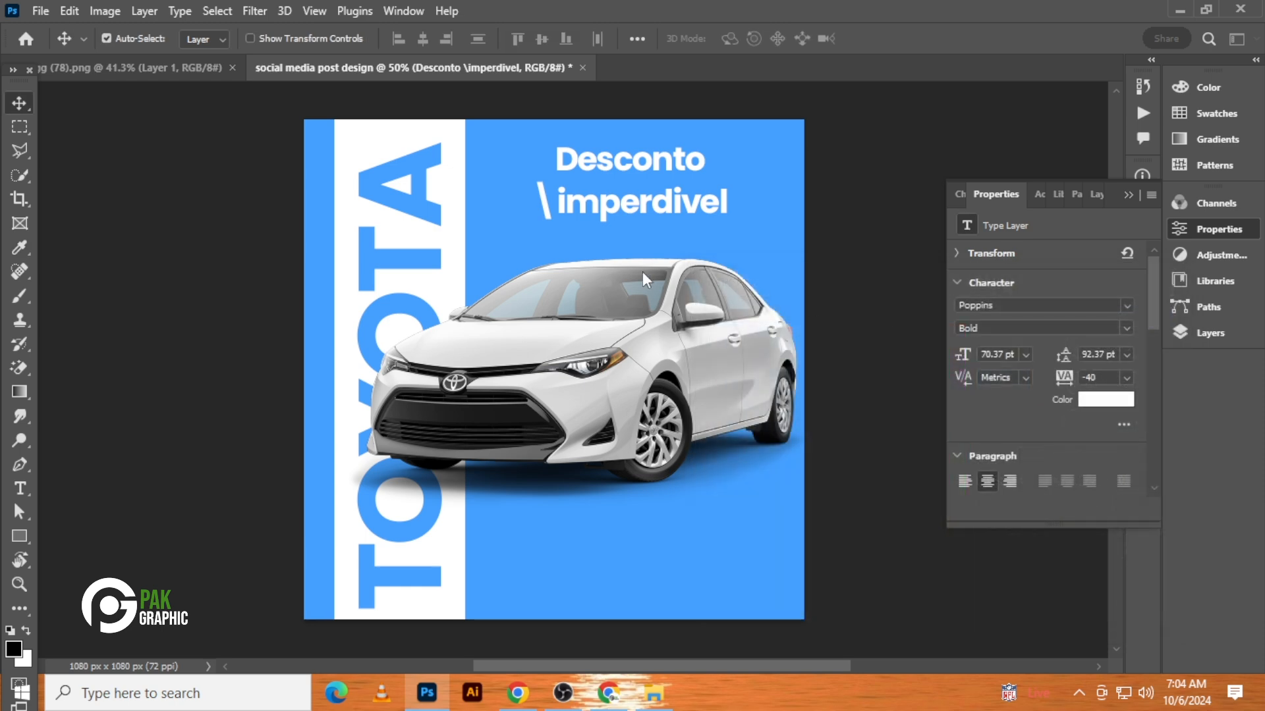
- Correct the headline's second line to "Imperdivel", removing the backslash and capitalizing the first letter
double_click(567, 217)
click(565, 204)
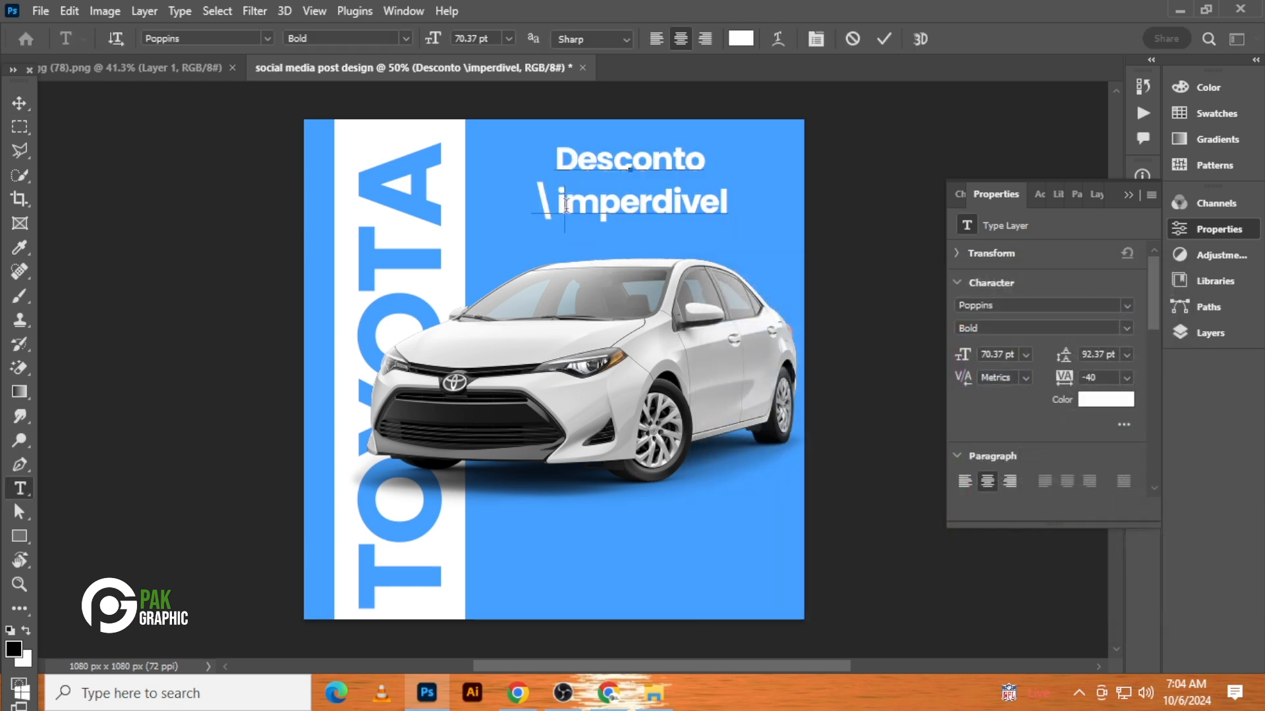
key(BackSpace)
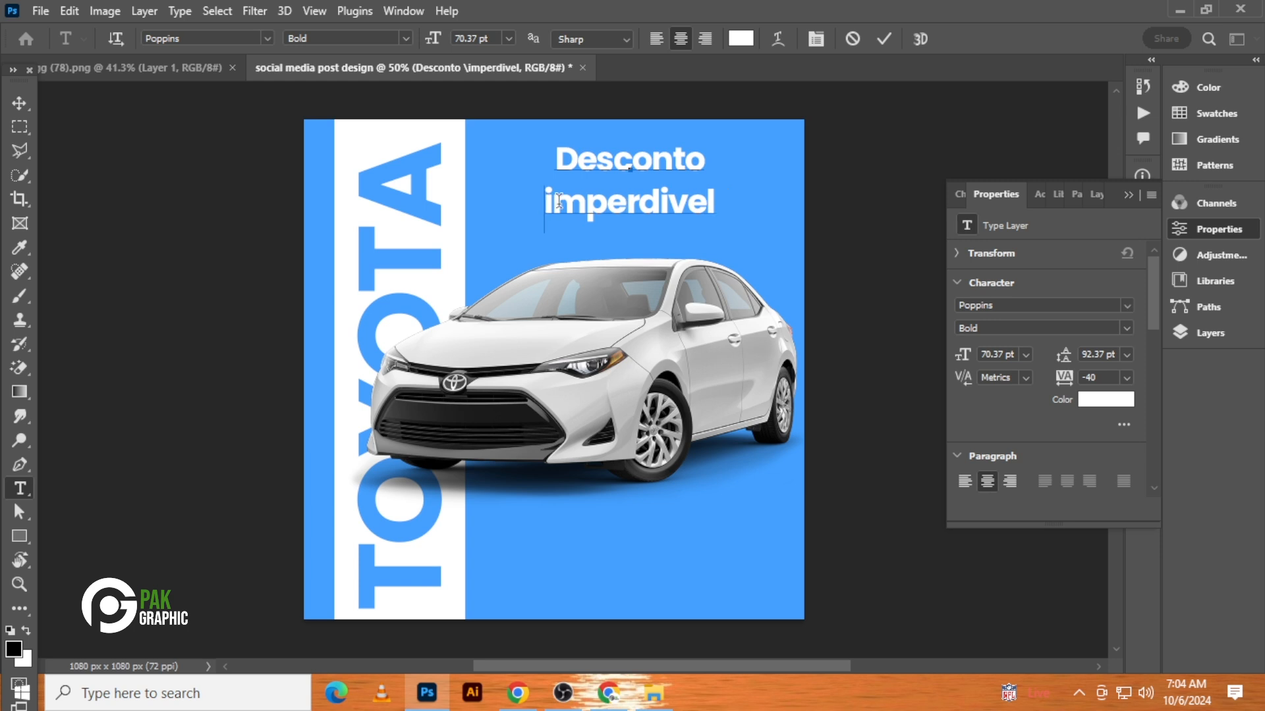
key(Right)
key(BackSpace)
text(I)
click(19, 103)
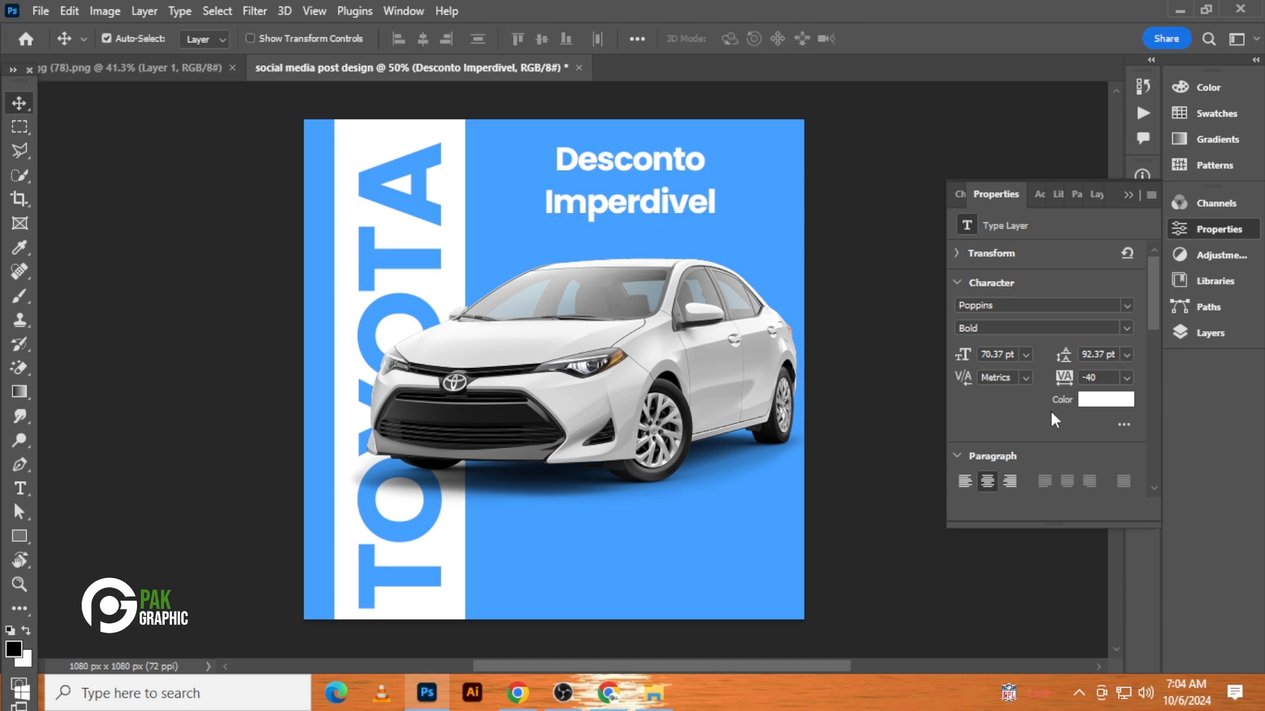
- Left-align the Desconto Imperdivel headline and tighten its leading to 72 pt
scroll(1050, 411, down, 1)
click(970, 450)
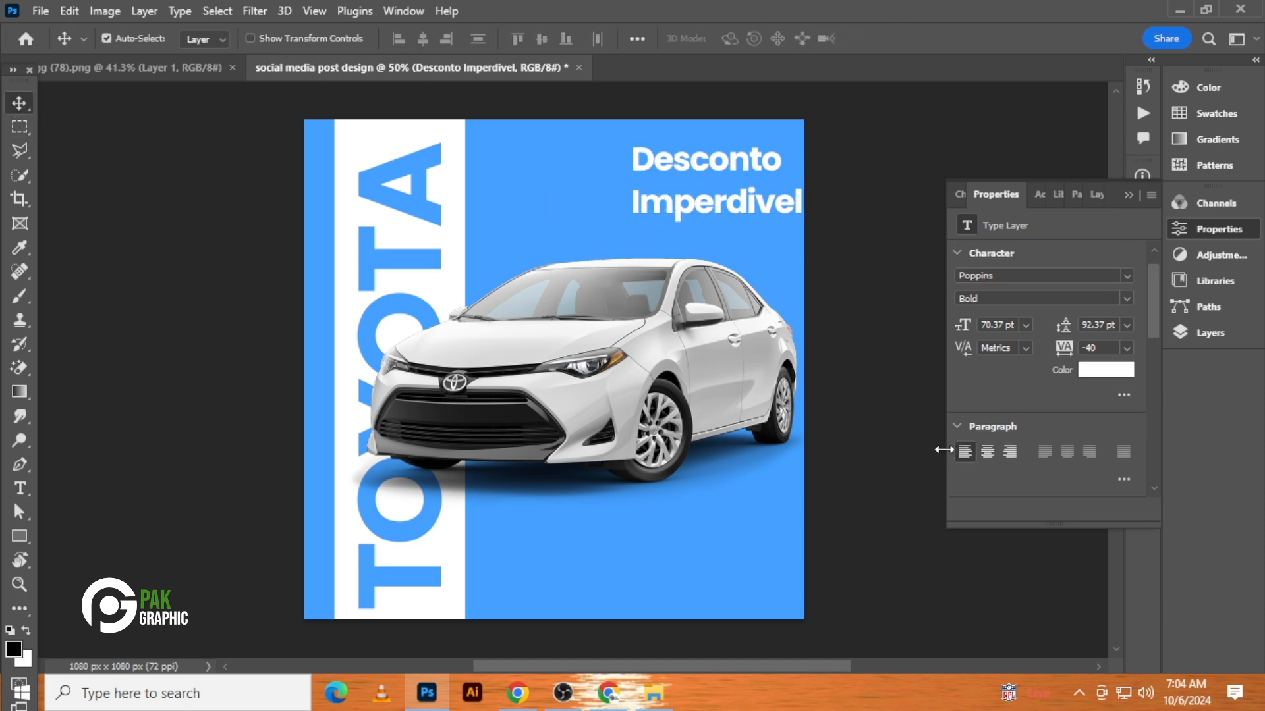
click(1126, 323)
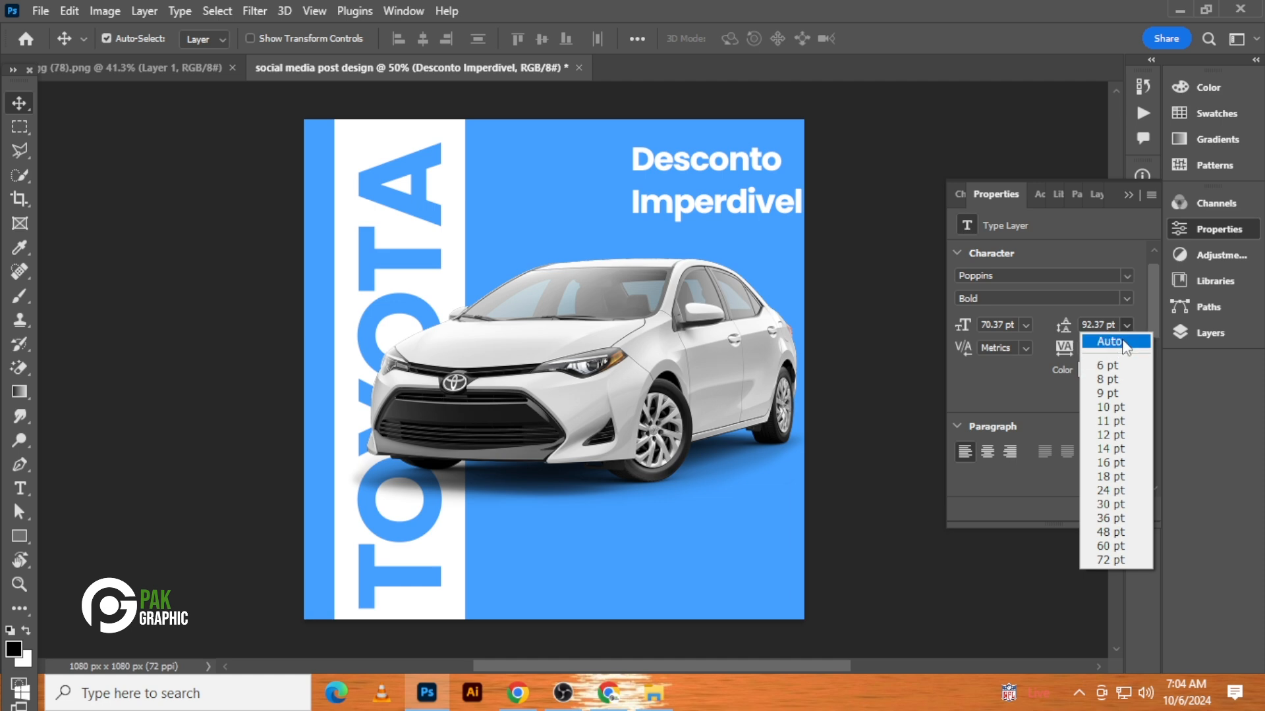
click(1119, 336)
click(1086, 324)
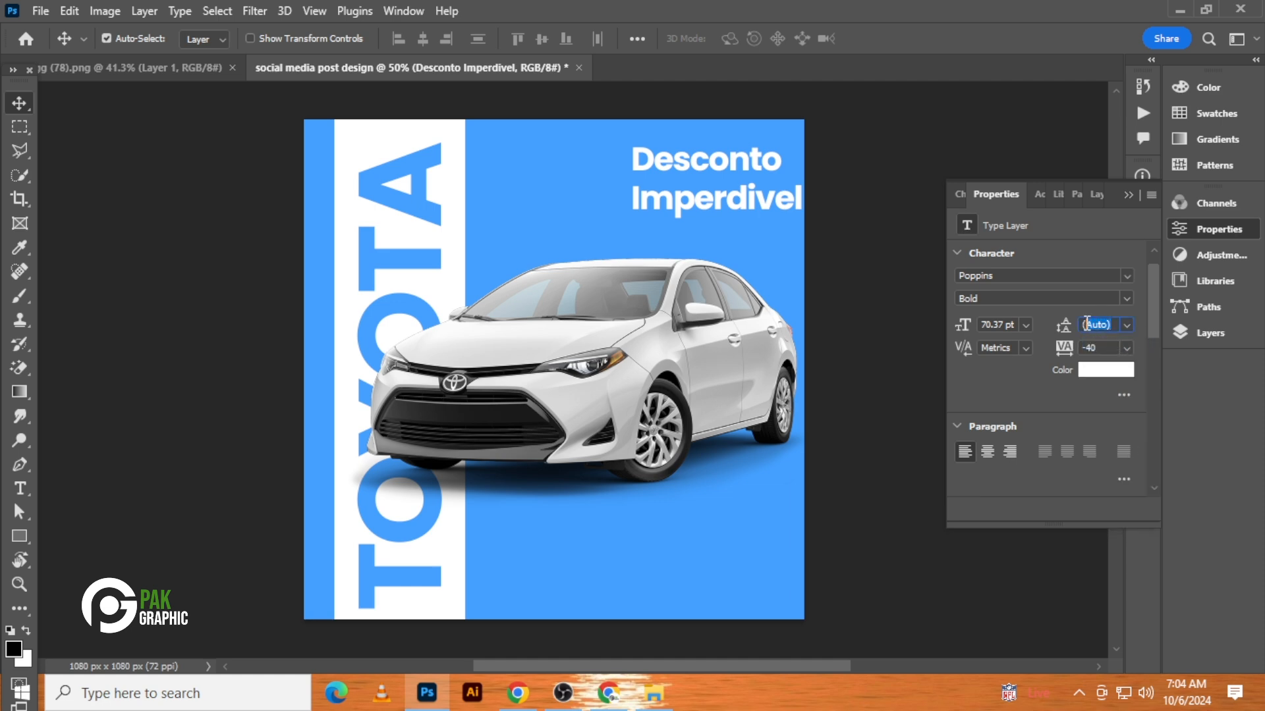
text(84)
key(Return)
text(80)
key(Return)
text(75)
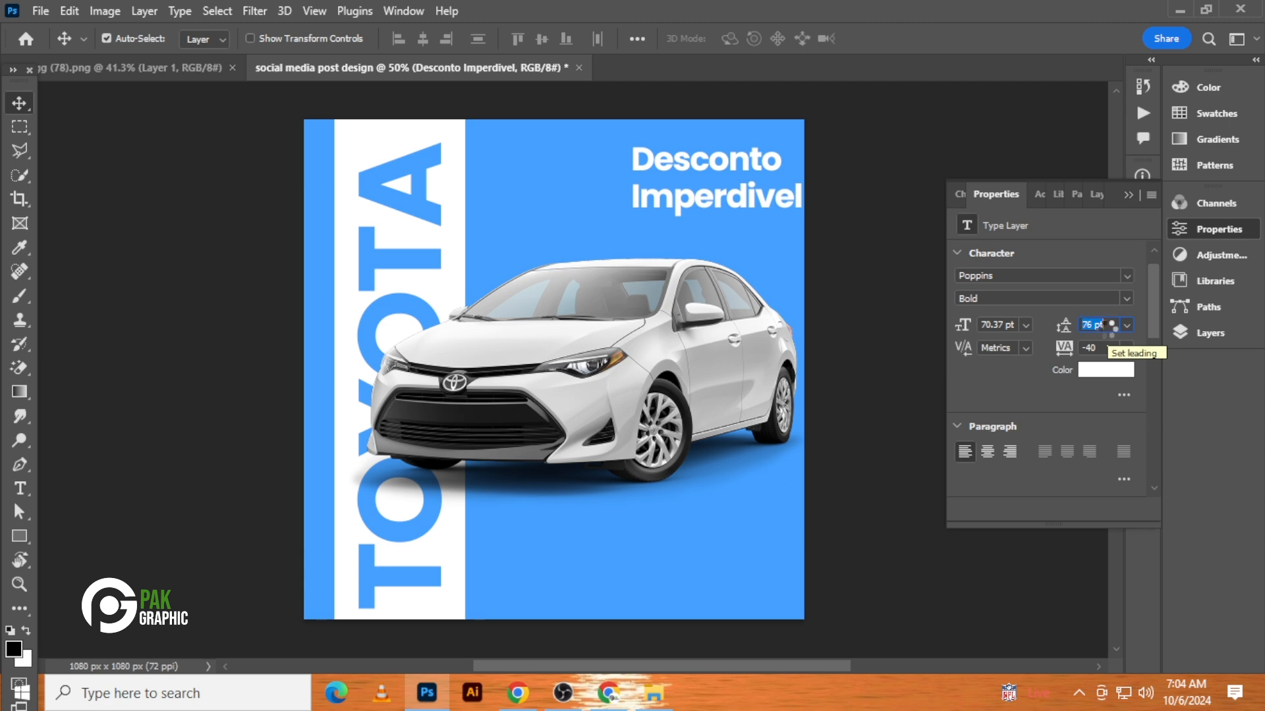
key(Return)
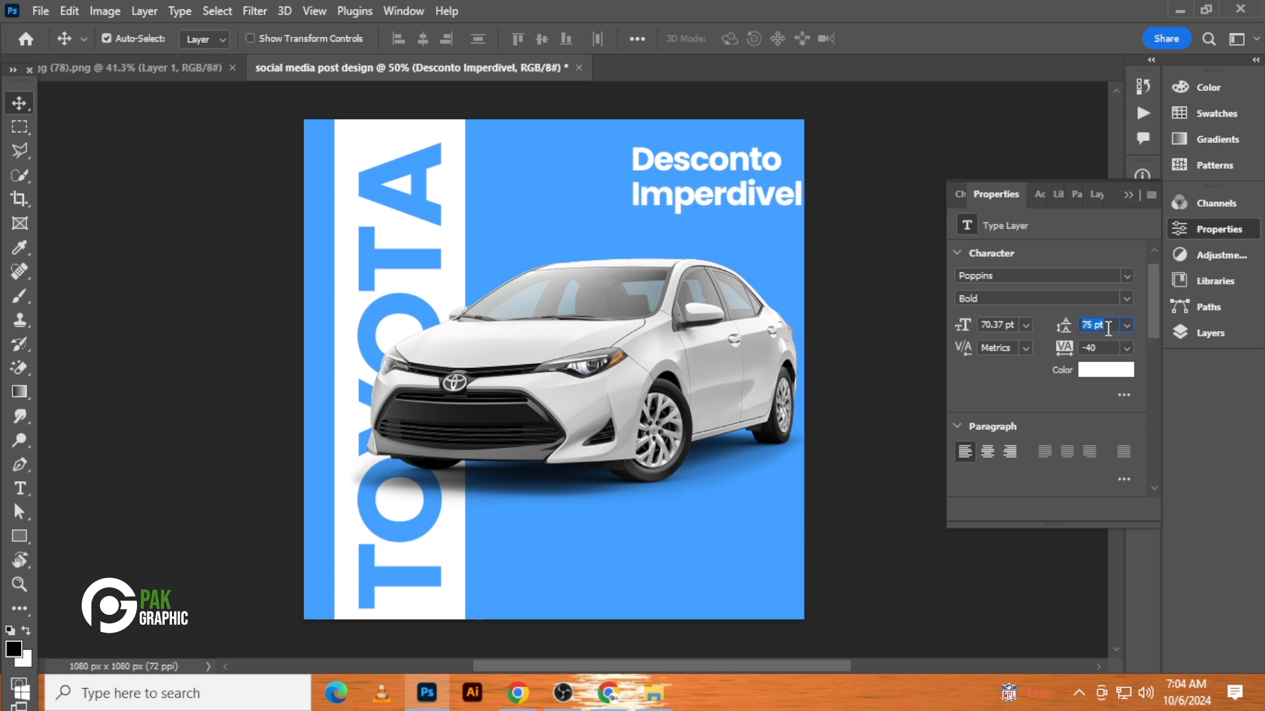
key(Down)
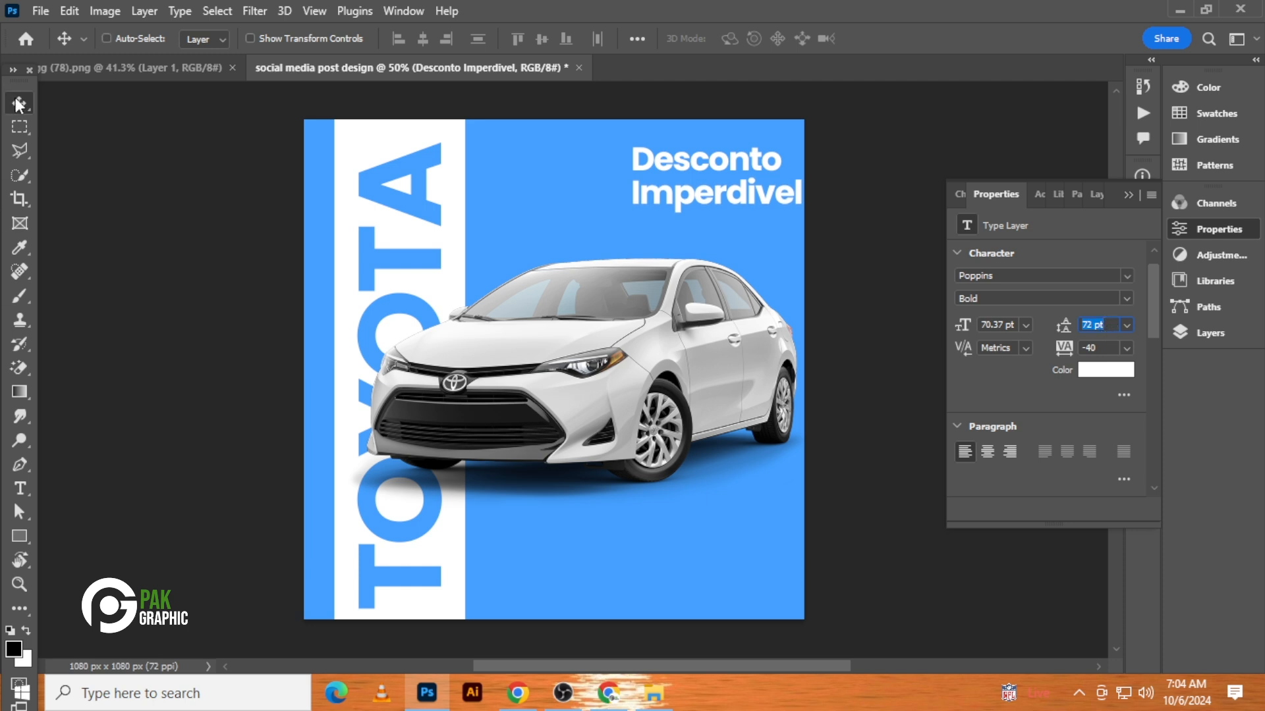
- Enlarge the Desconto Imperdivel headline to about 84 pt and move it fully inside the canvas's upper-right corner above the car
click(106, 39)
drag(721, 196, 692, 205)
key(ctrl+t)
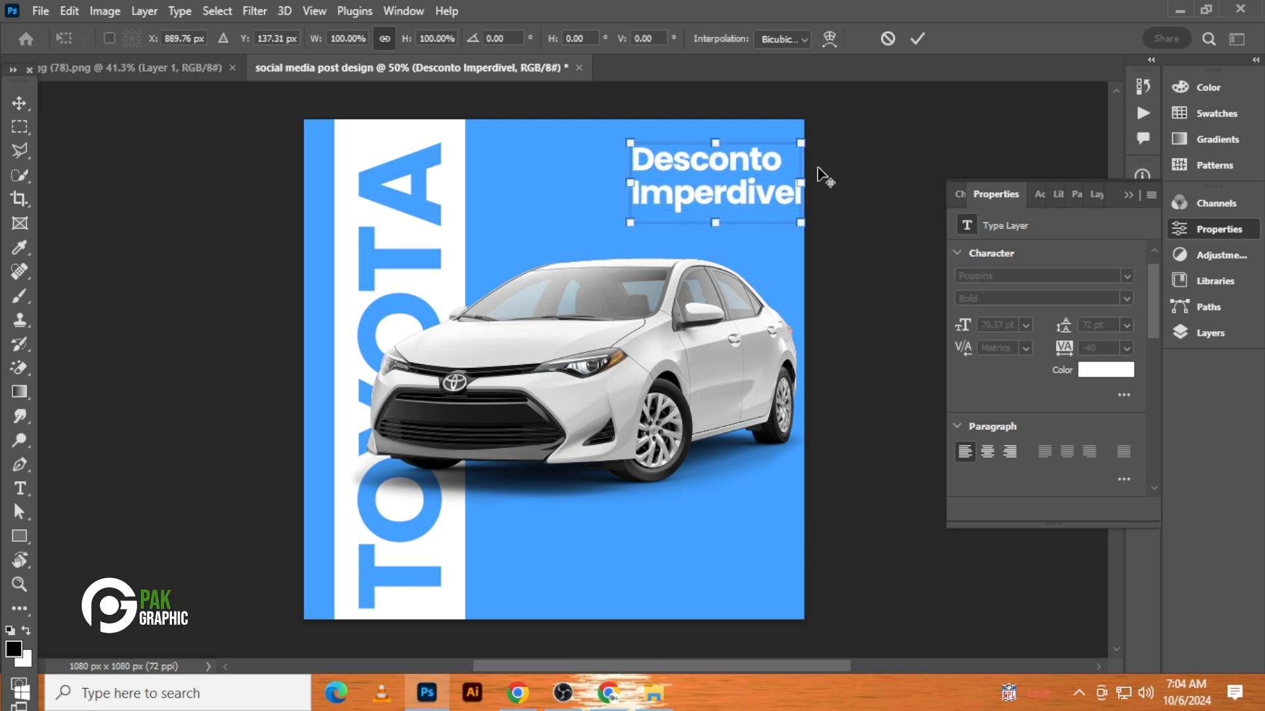
drag(800, 143, 812, 138)
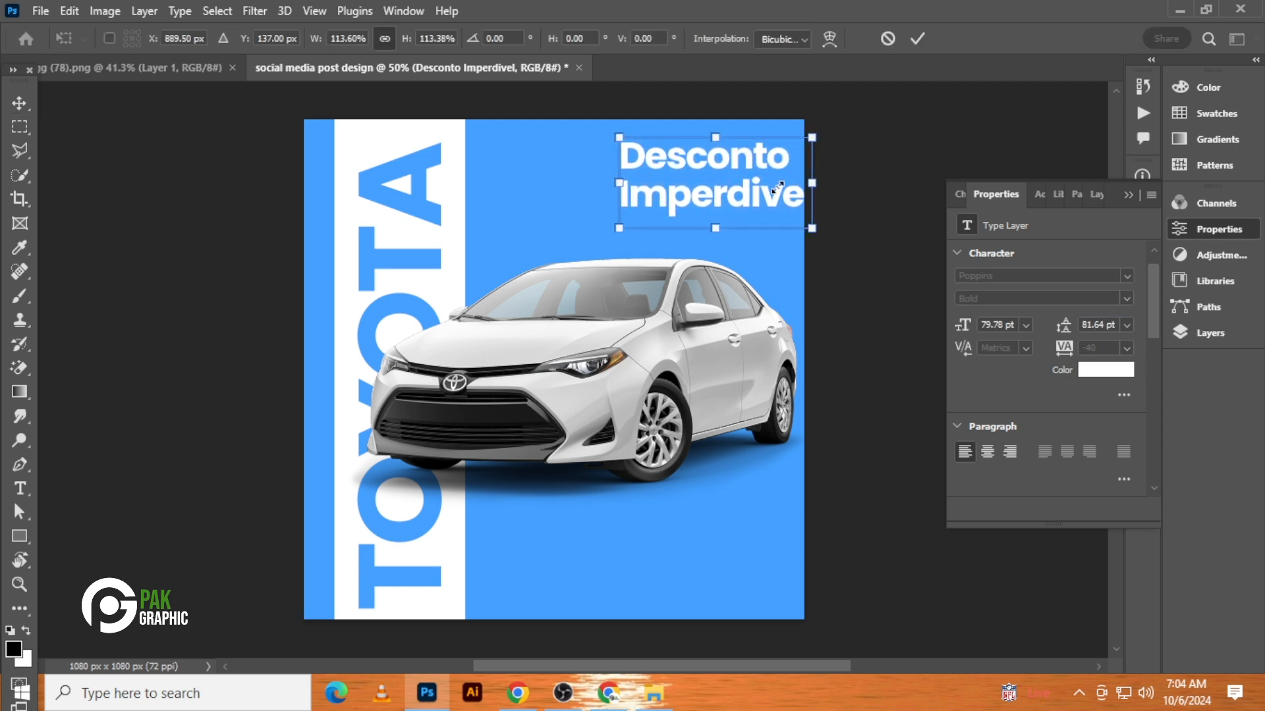
drag(776, 198, 789, 237)
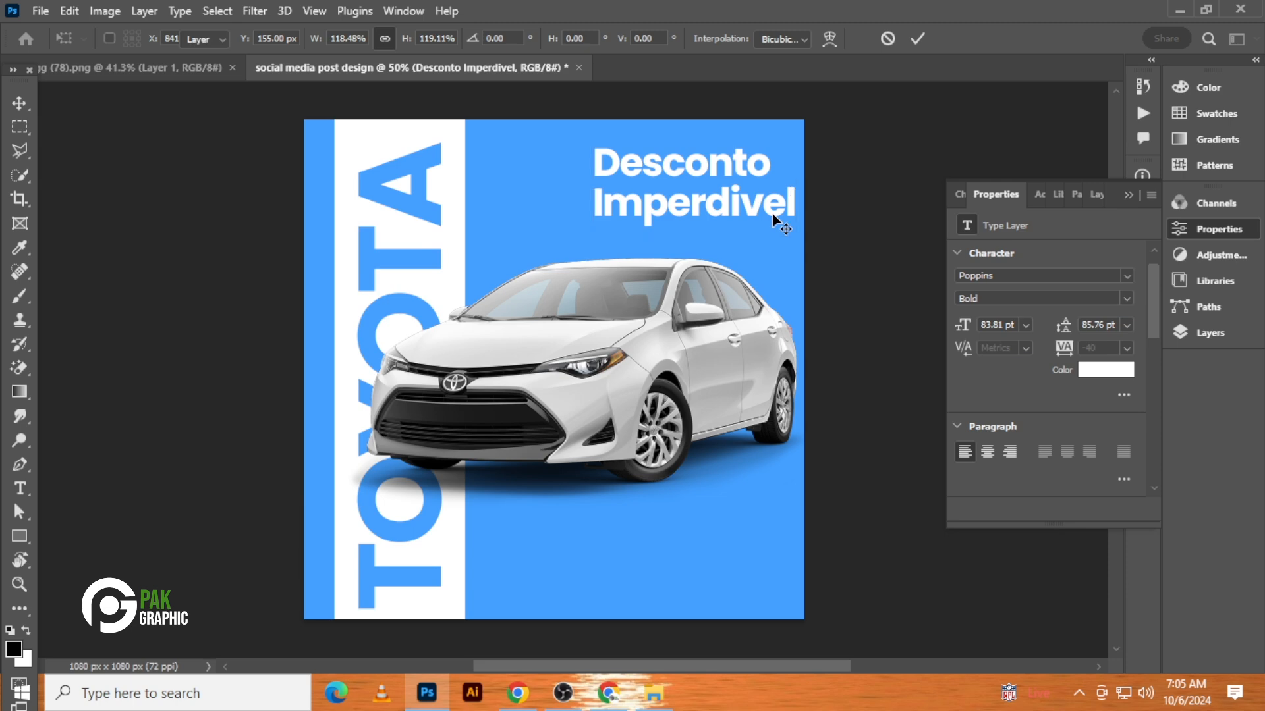
key(Return)
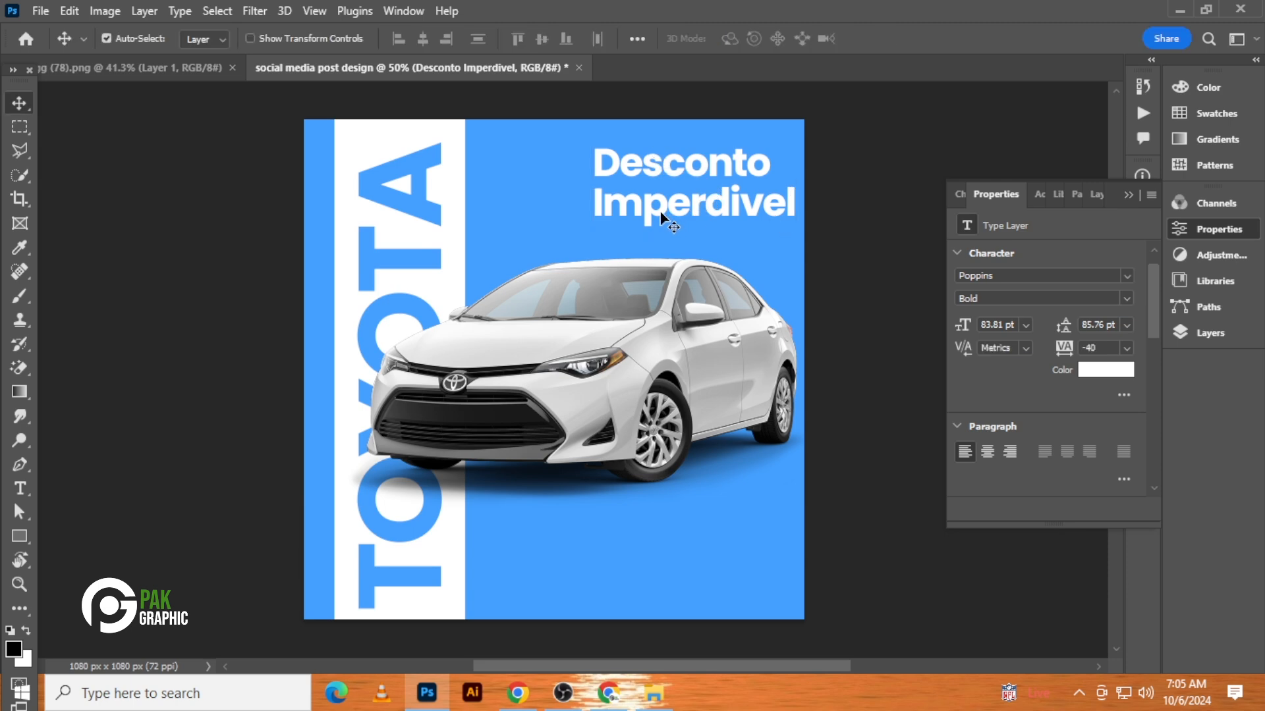
scroll(560, 237, up, 4)
drag(574, 232, 597, 307)
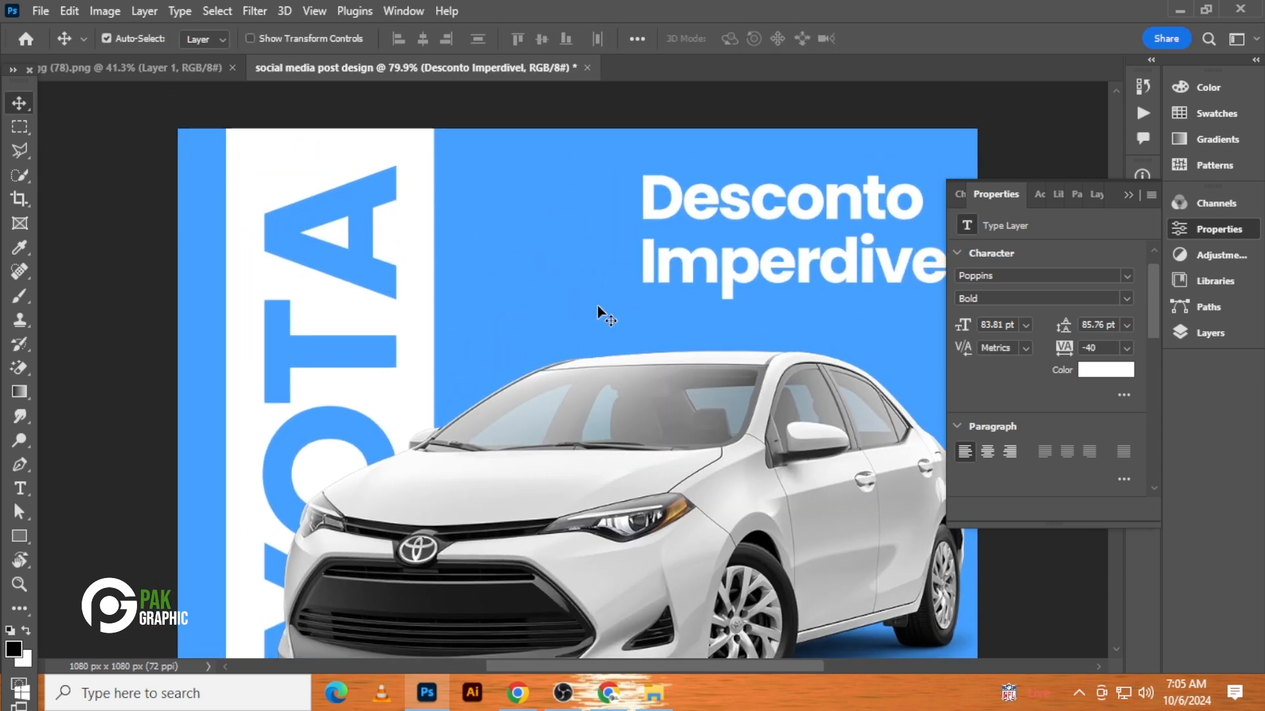
click(20, 488)
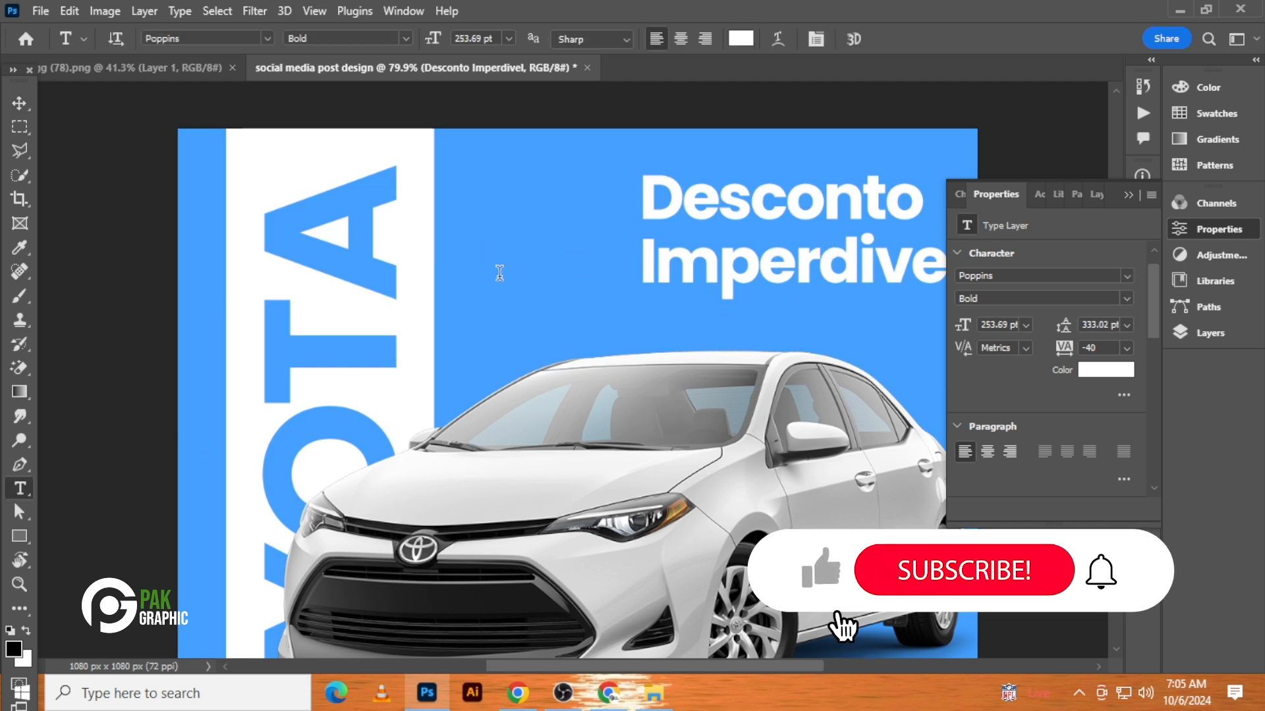
click(339, 261)
click(19, 103)
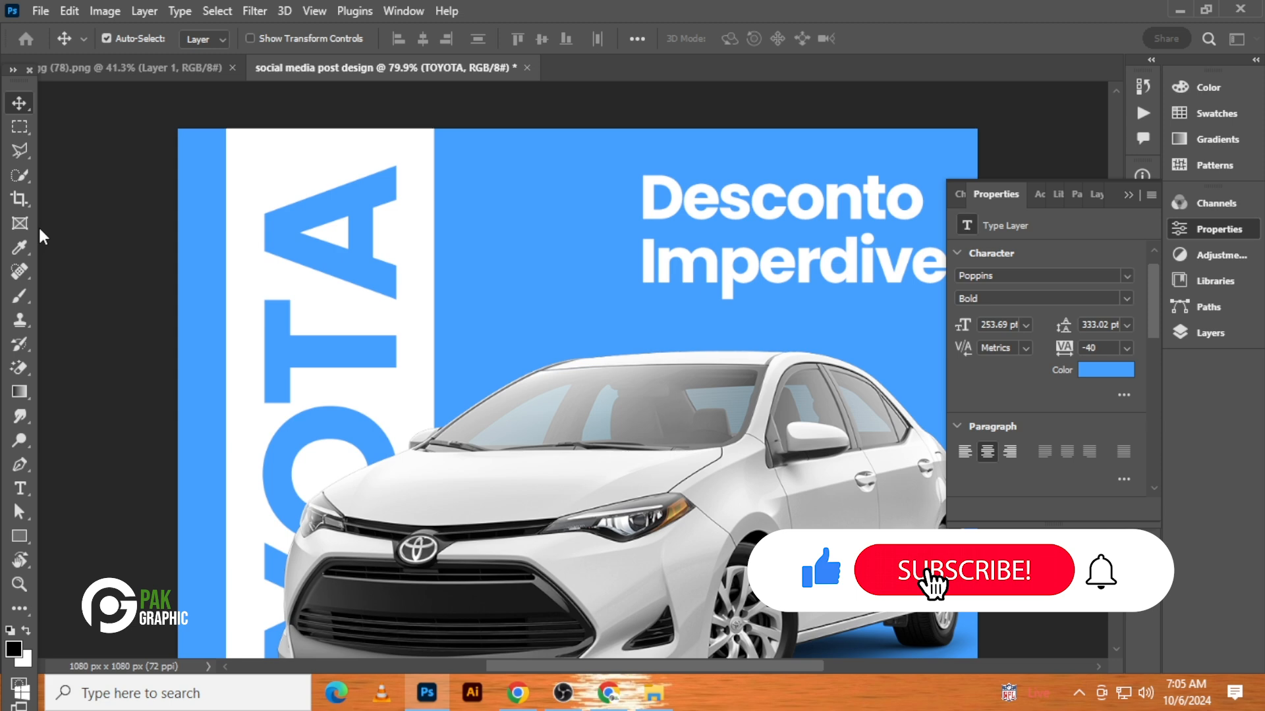
- Add a "30 %" text between the TOYOTA lettering and the headline, and color it white, ffffff
click(19, 488)
click(550, 293)
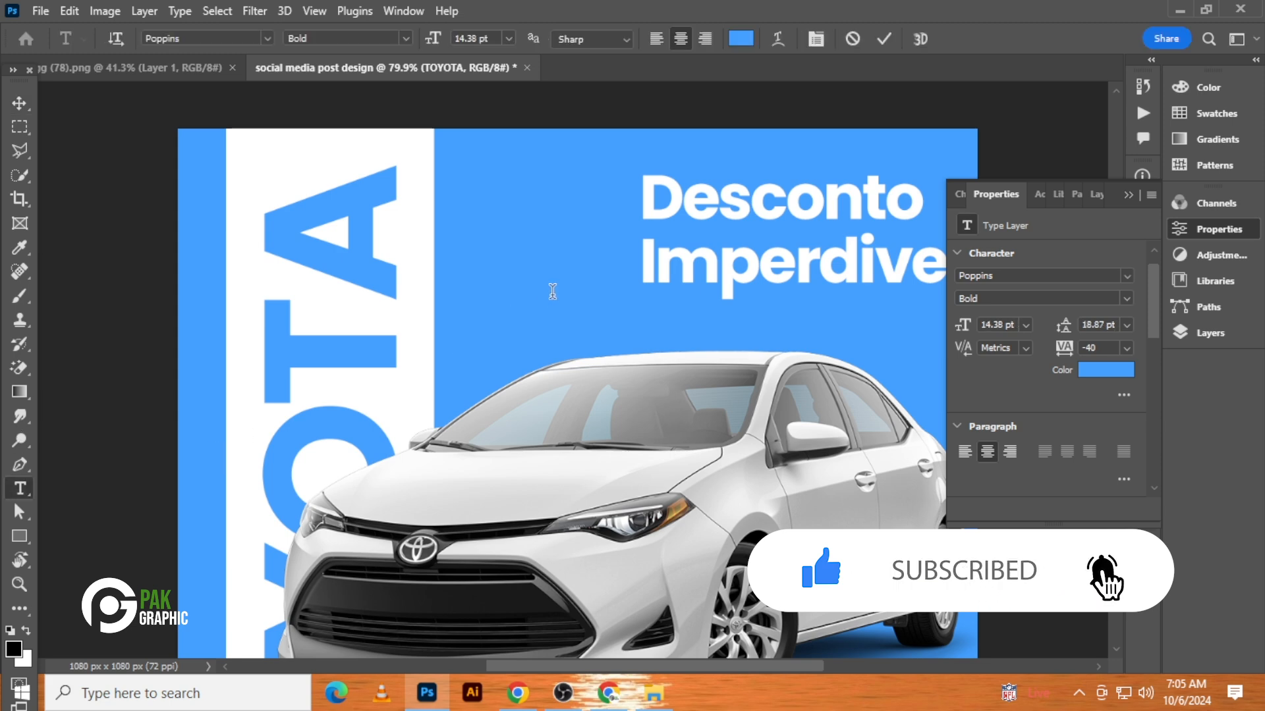
key(BackSpace)
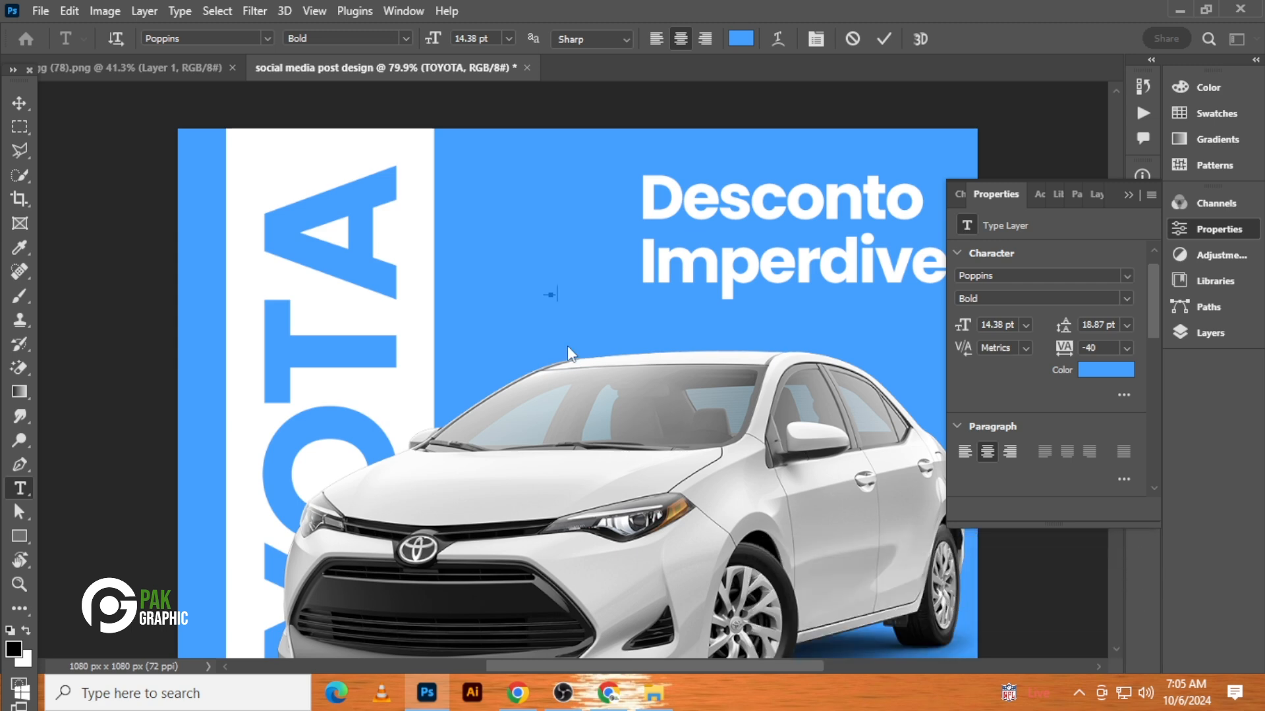
click(19, 103)
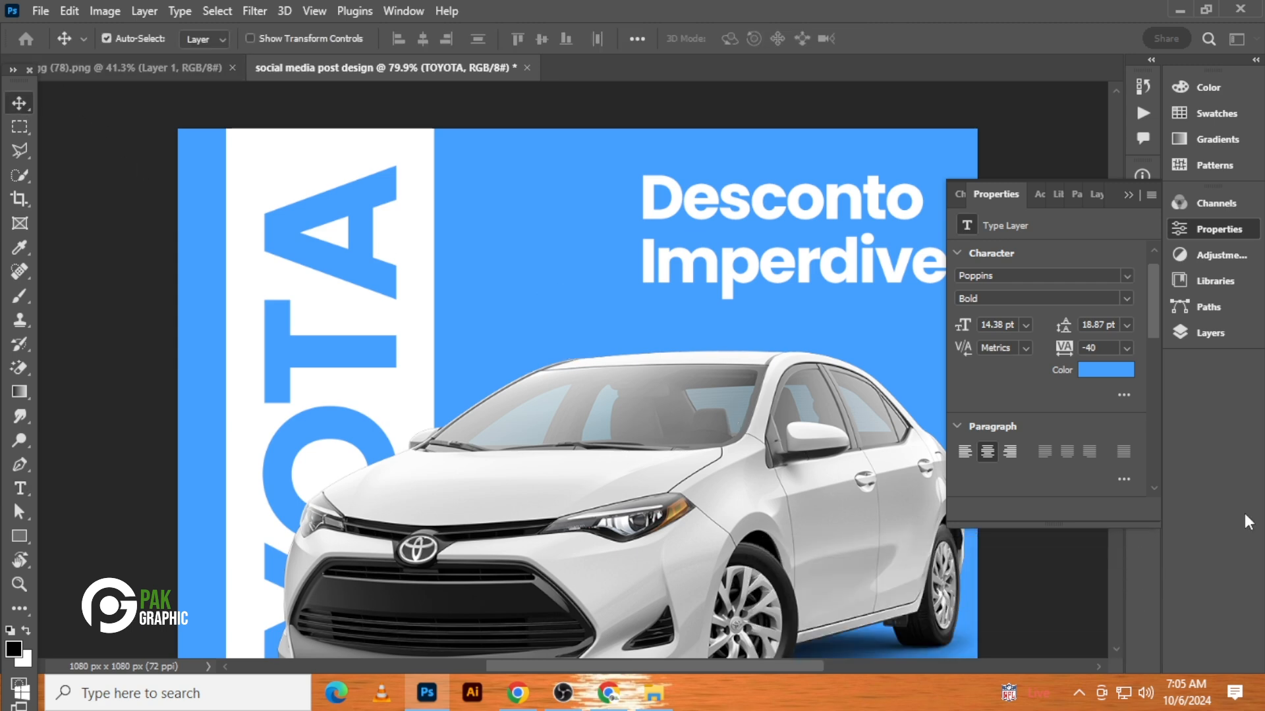
click(1106, 369)
text(ffffff)
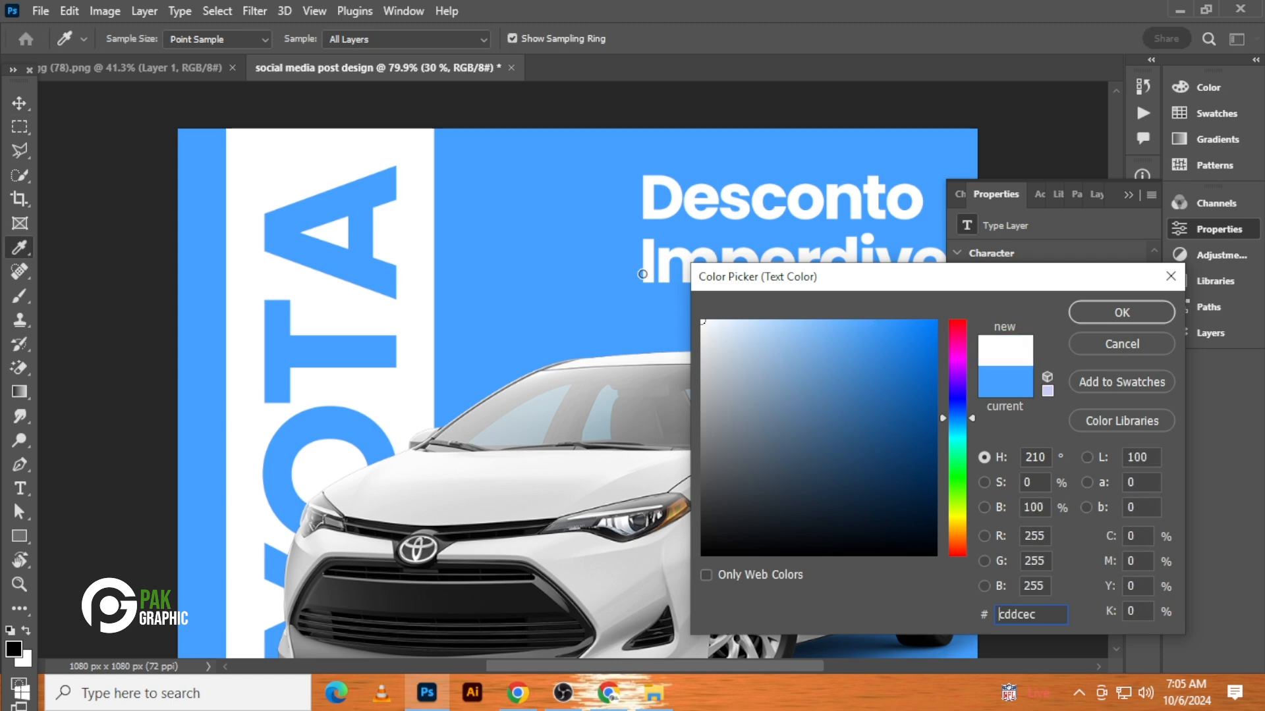
click(1161, 312)
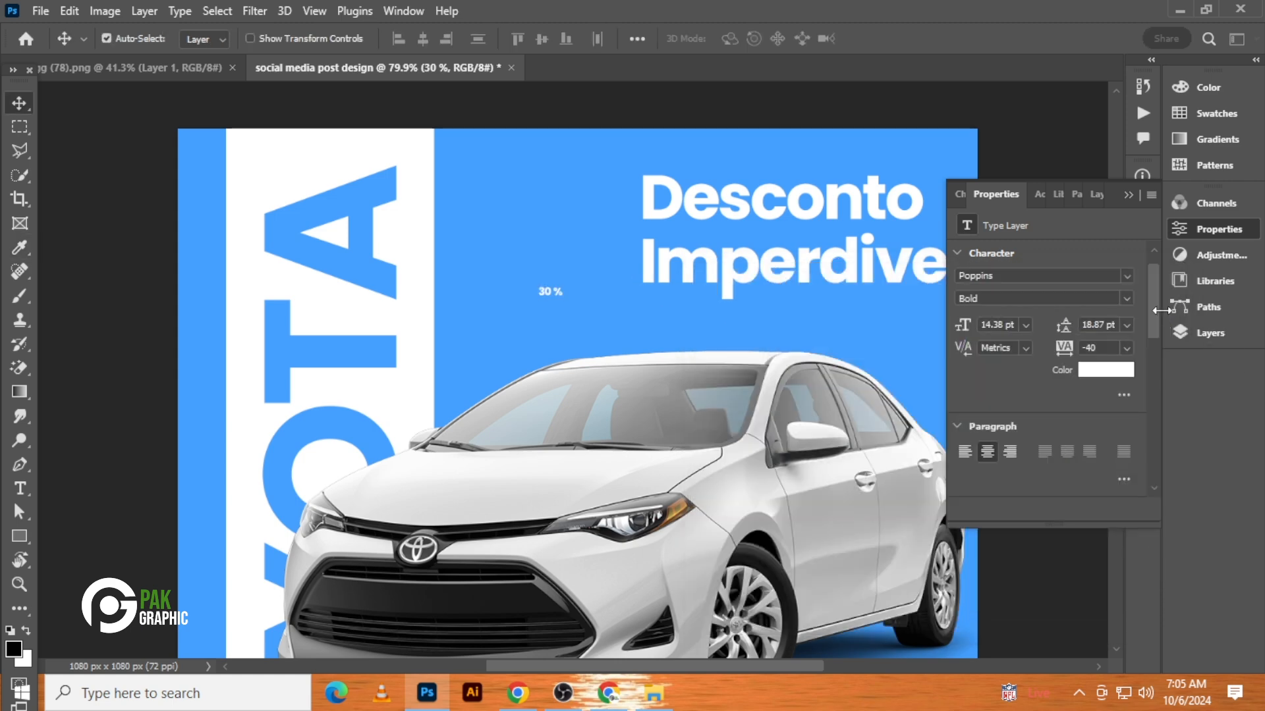
- Enlarge the 30 % text to about 74 pt and place it level with the headline's first line
key(ctrl+t)
drag(565, 299, 604, 352)
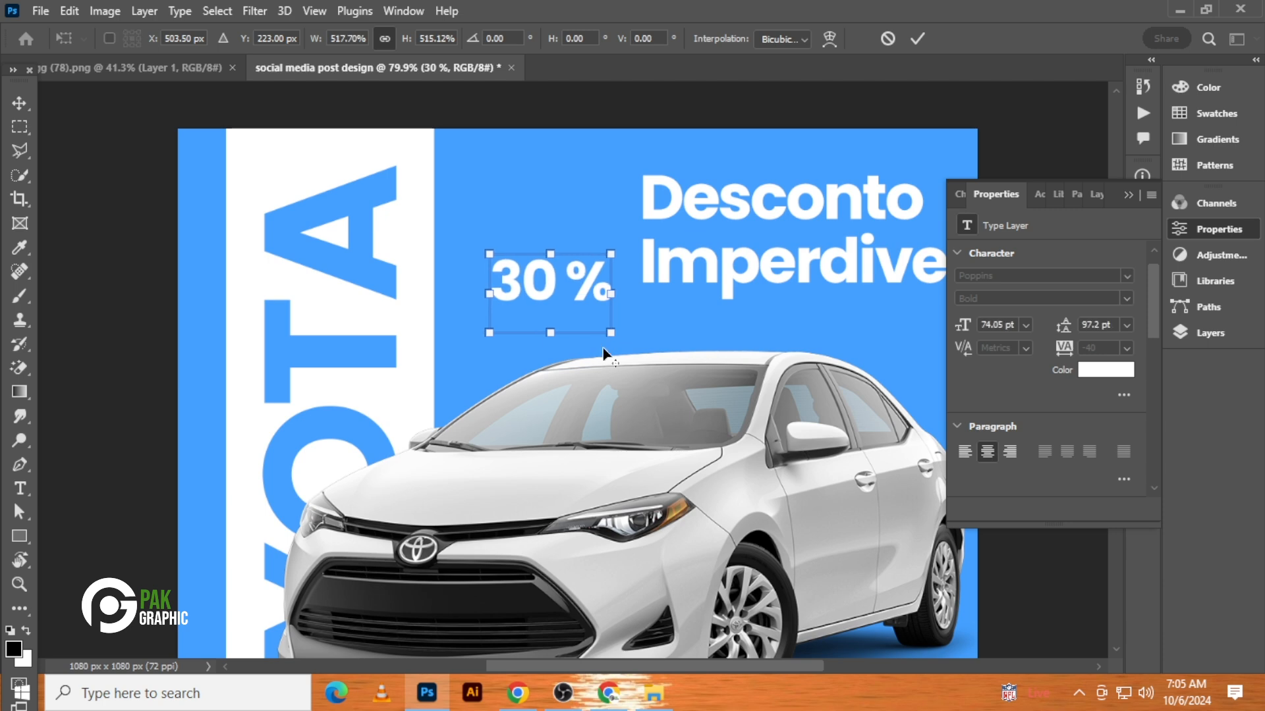
drag(586, 302, 564, 223)
key(Return)
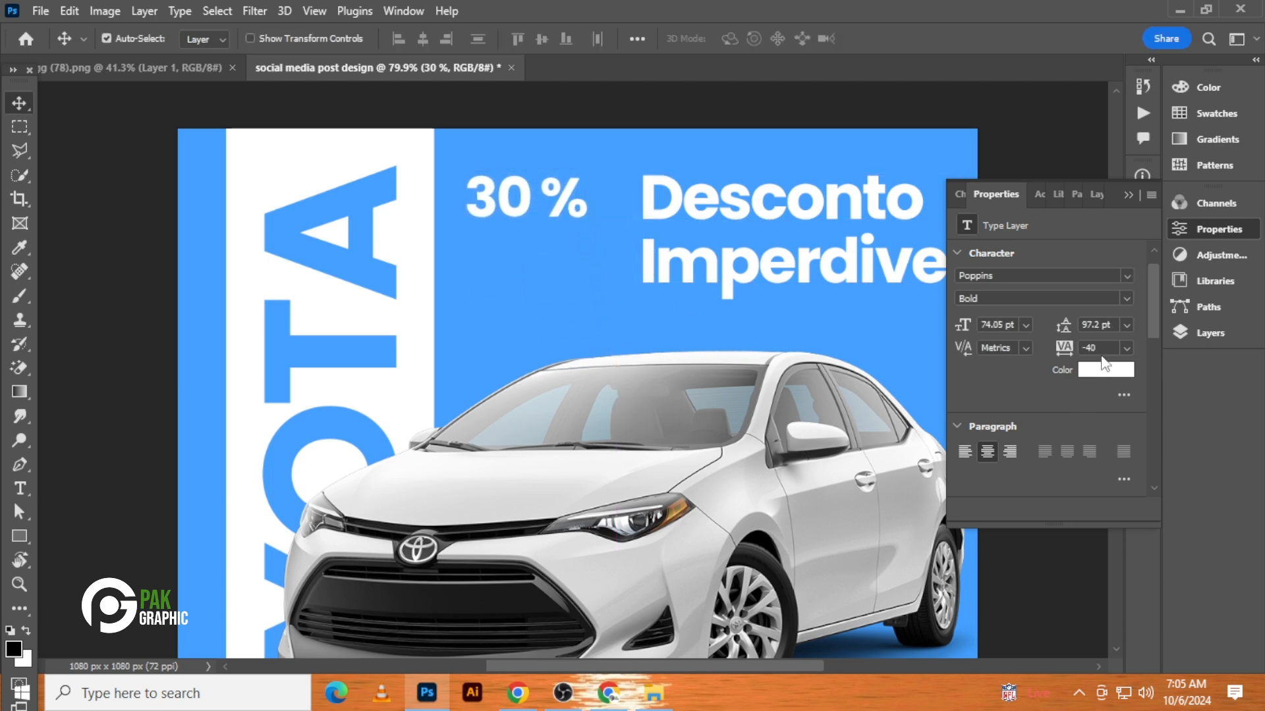
- Set the tracking of the 30 % text to -80
click(1093, 347)
click(1127, 347)
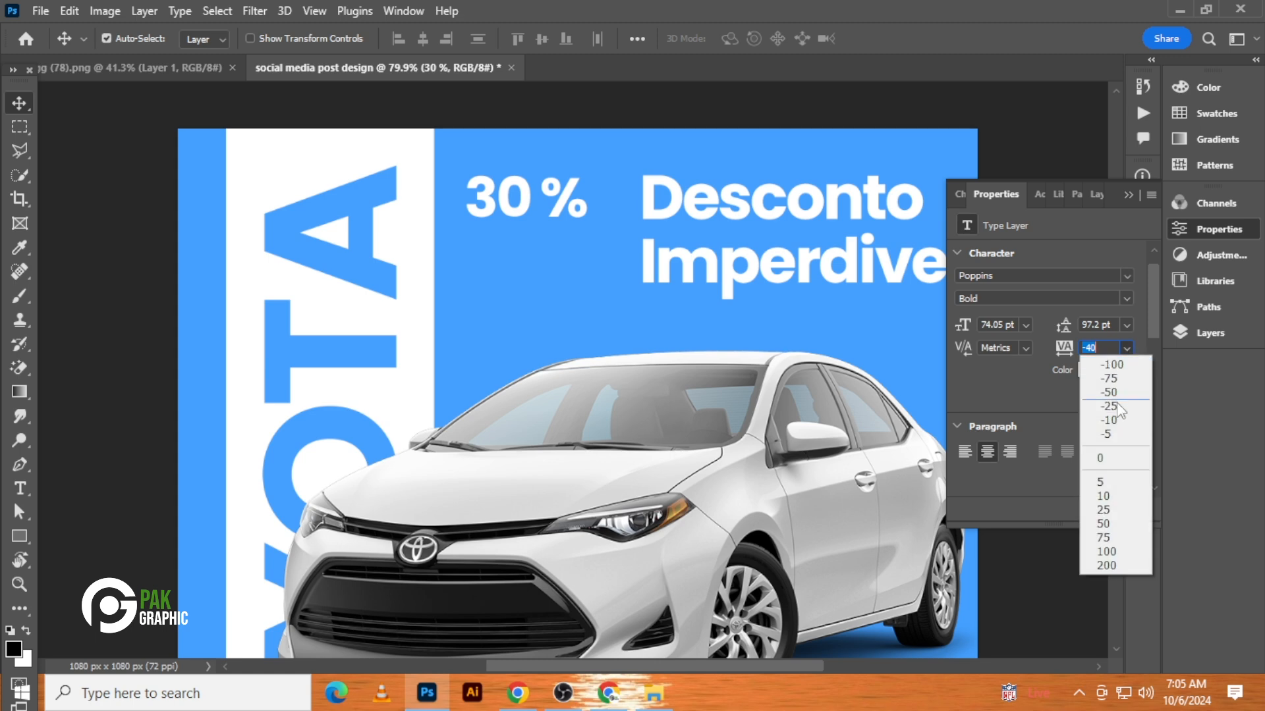
click(1117, 452)
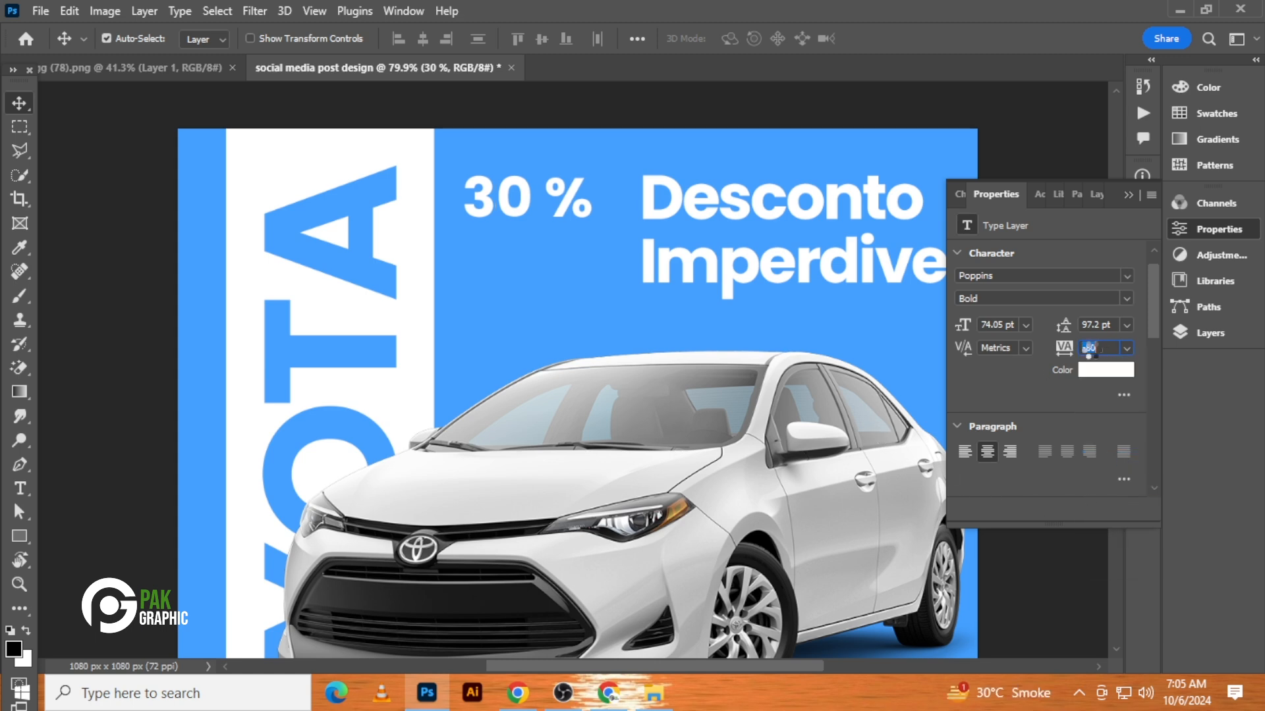
text(-120)
key(Return)
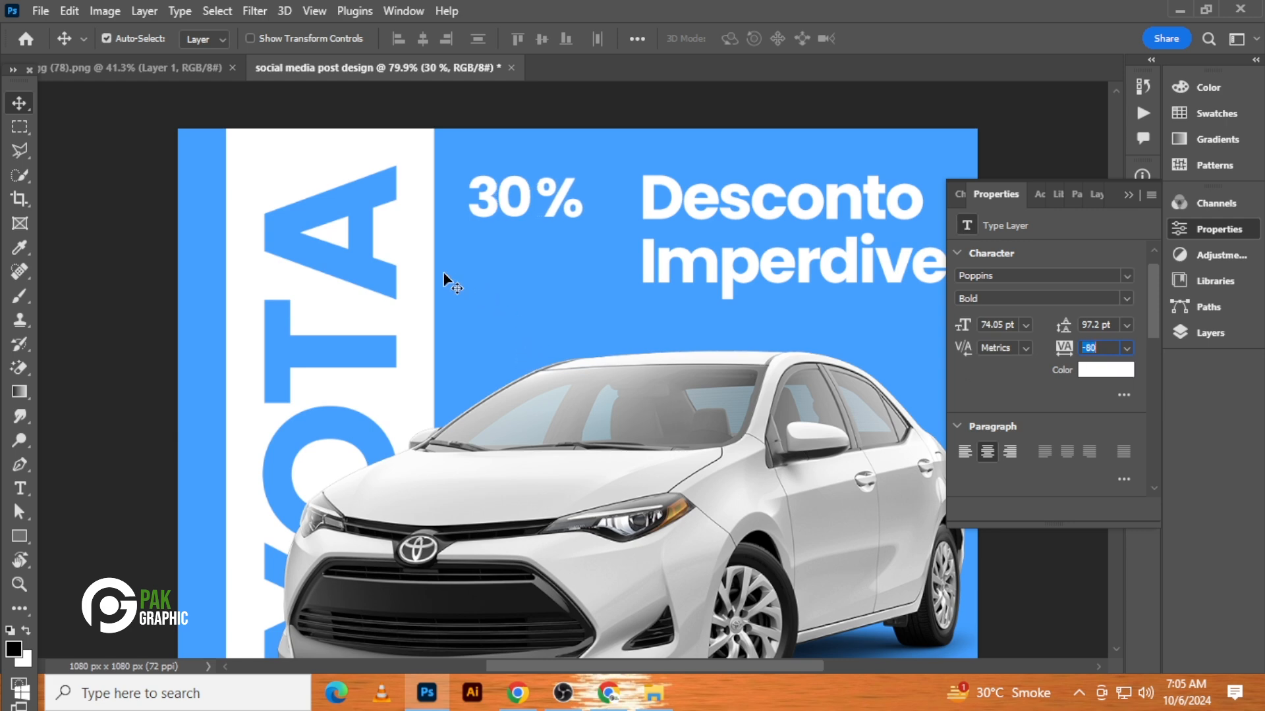
key(Return)
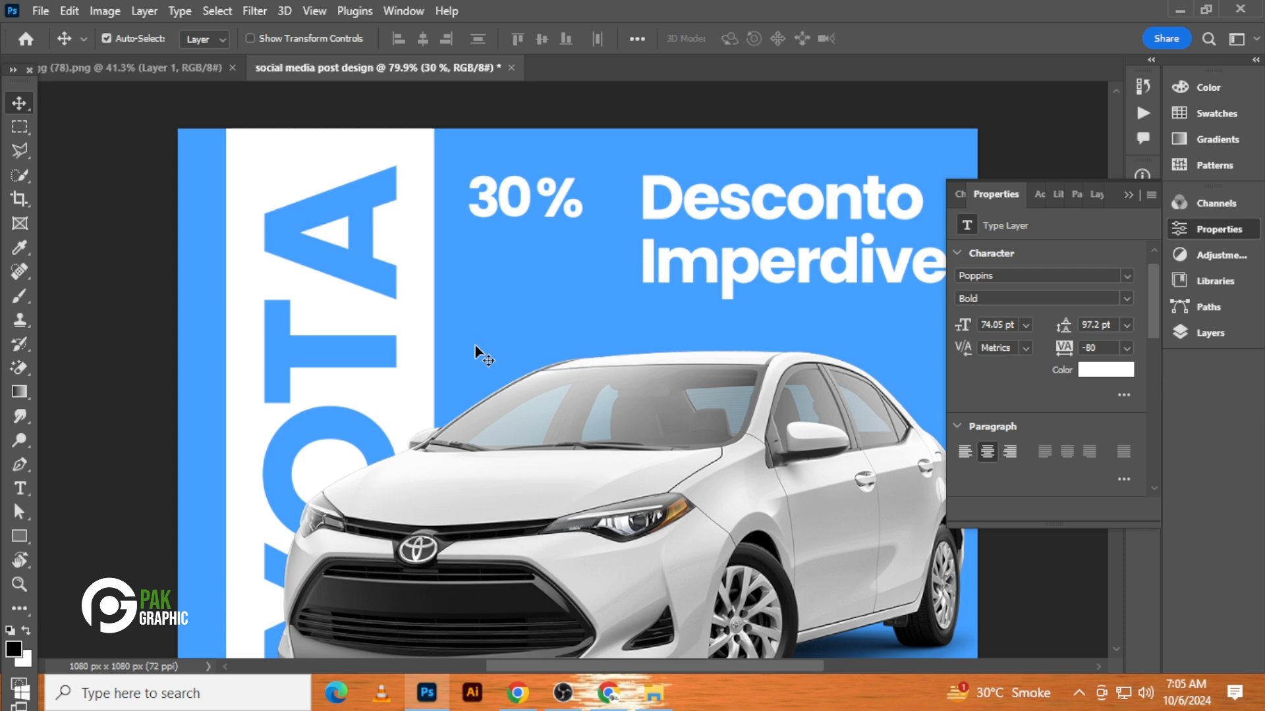
- Add a white "Discont" text below the 30 % and scale it to about 51 pt
click(20, 488)
click(482, 276)
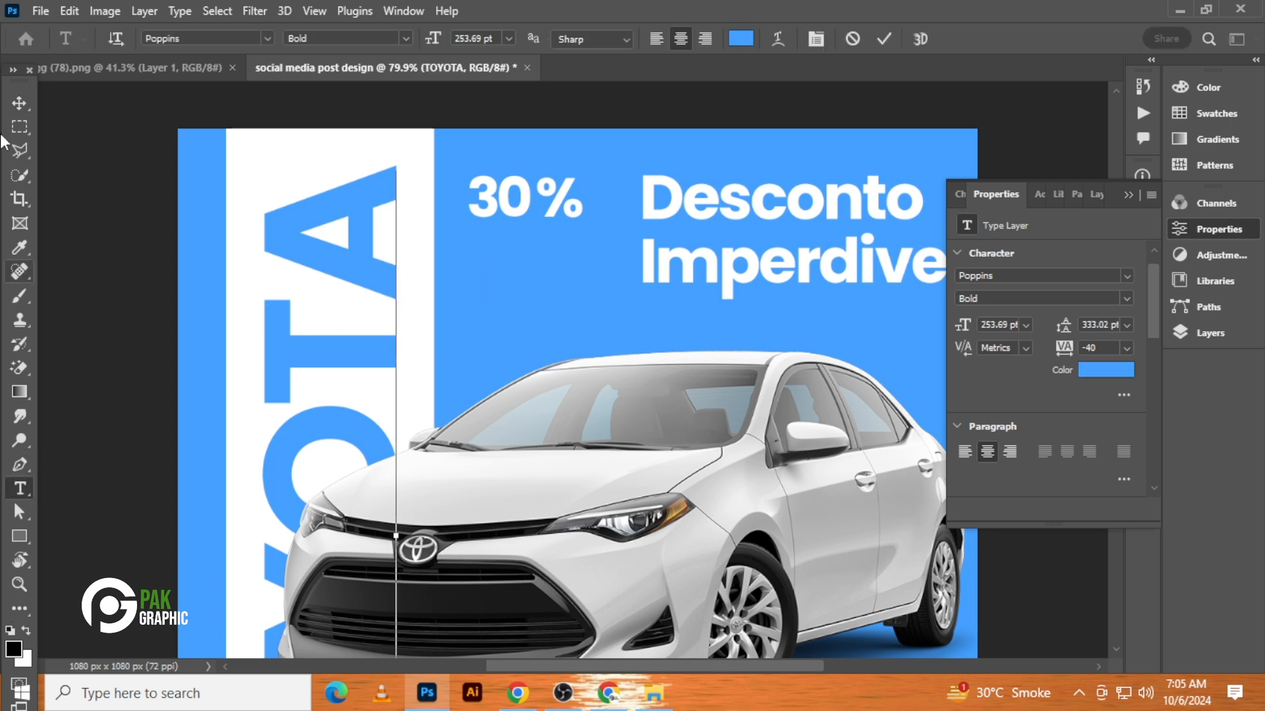
click(19, 102)
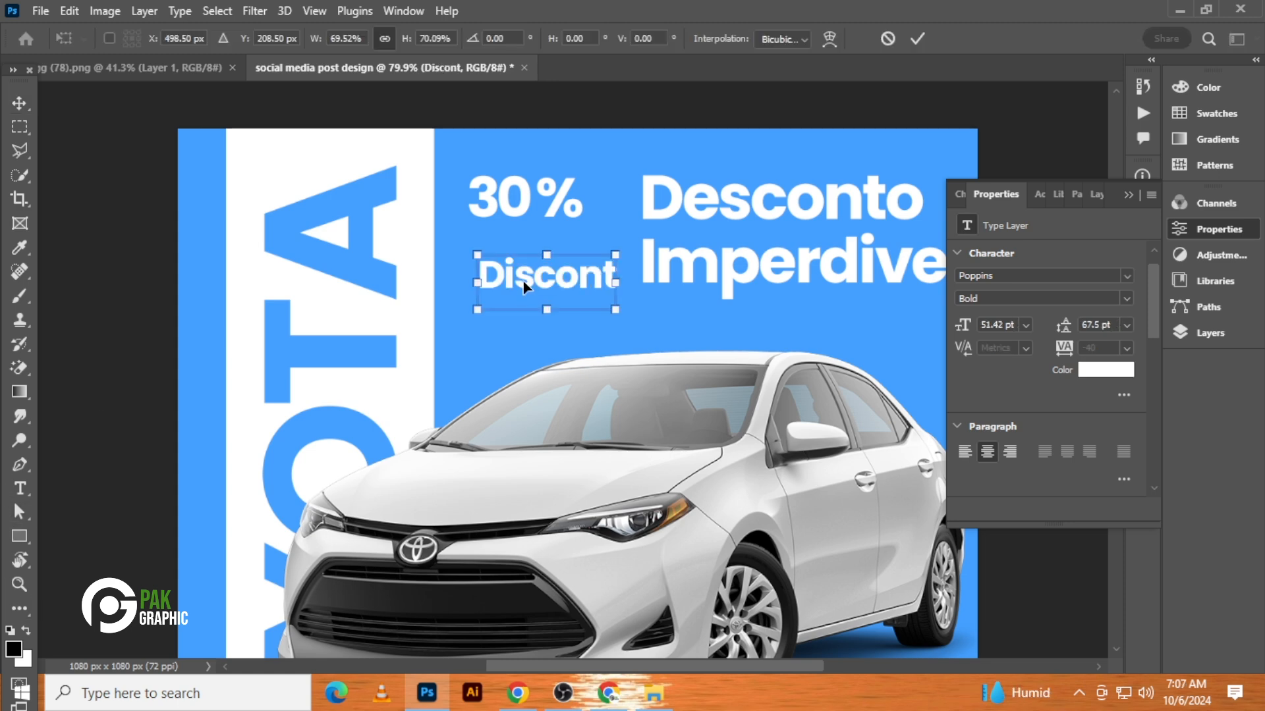
key(Return)
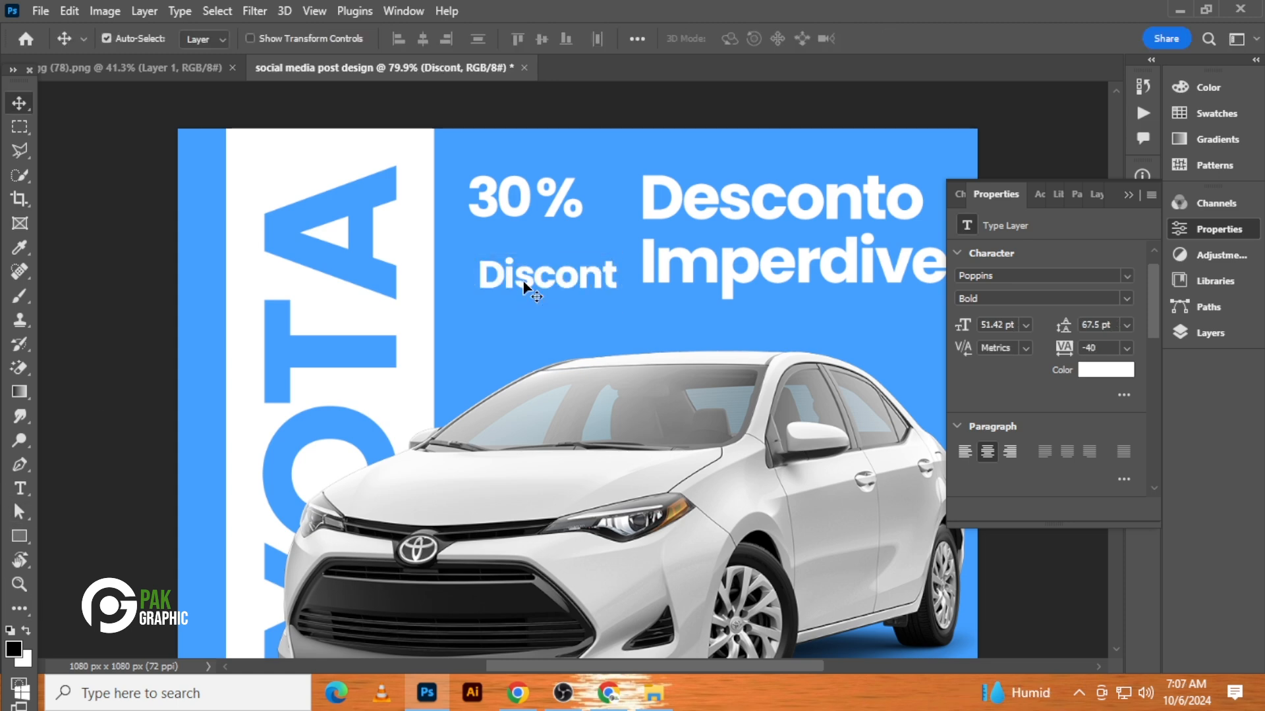
- Correct the Discont text below the 30 % to "Desconto"
double_click(521, 277)
click(524, 273)
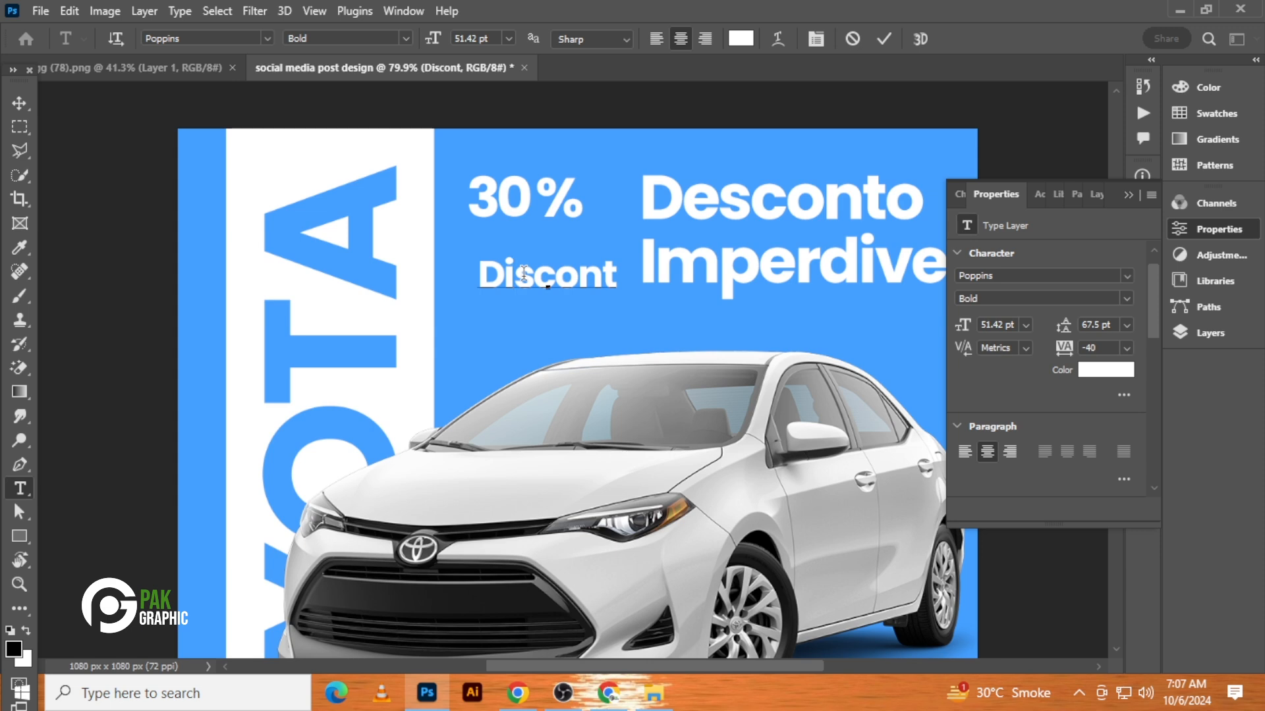
key(Right)
key(Right)
key(BackSpace)
key(BackSpace)
key(BackSpace)
key(BackSpace)
key(BackSpace)
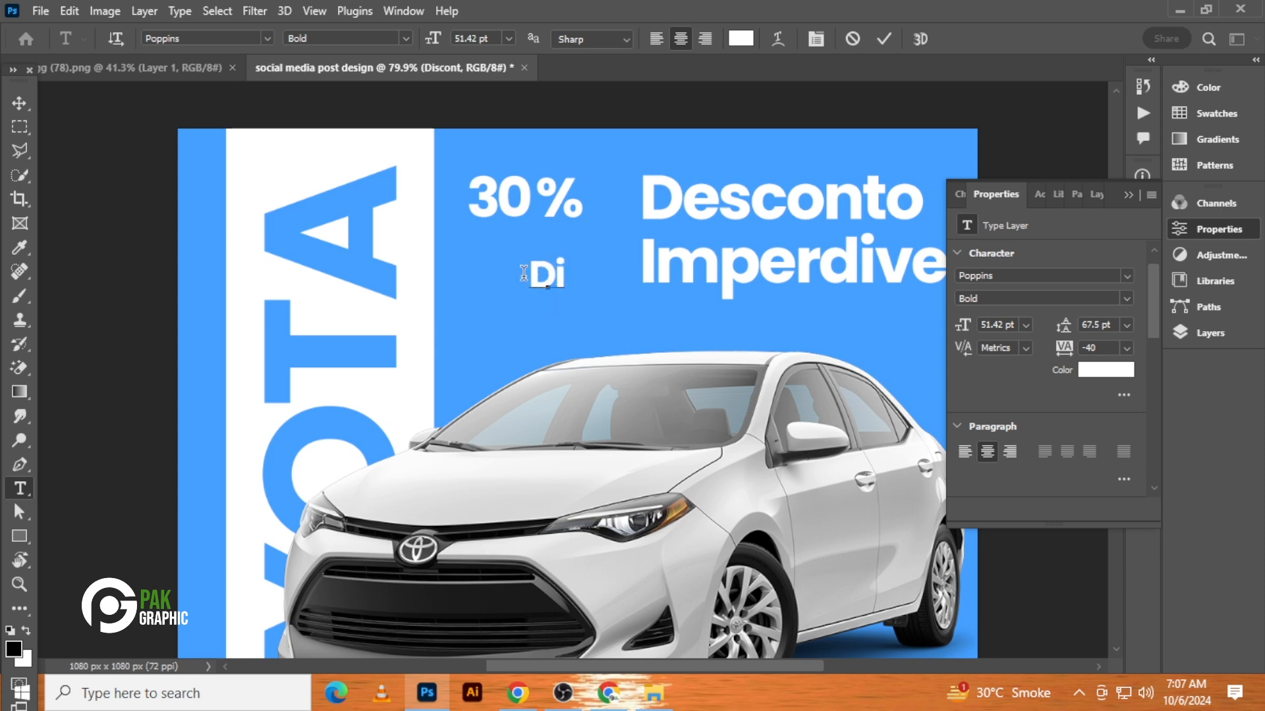
key(BackSpace)
text(esco)
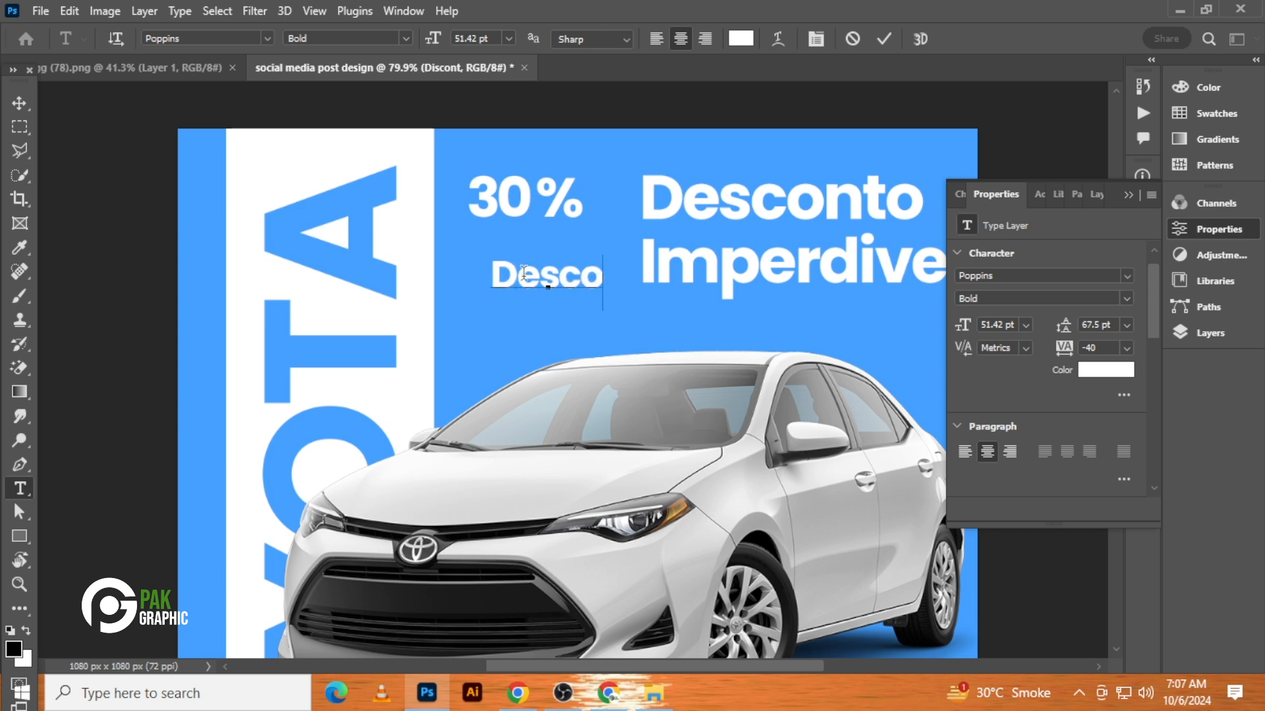
text(nt)
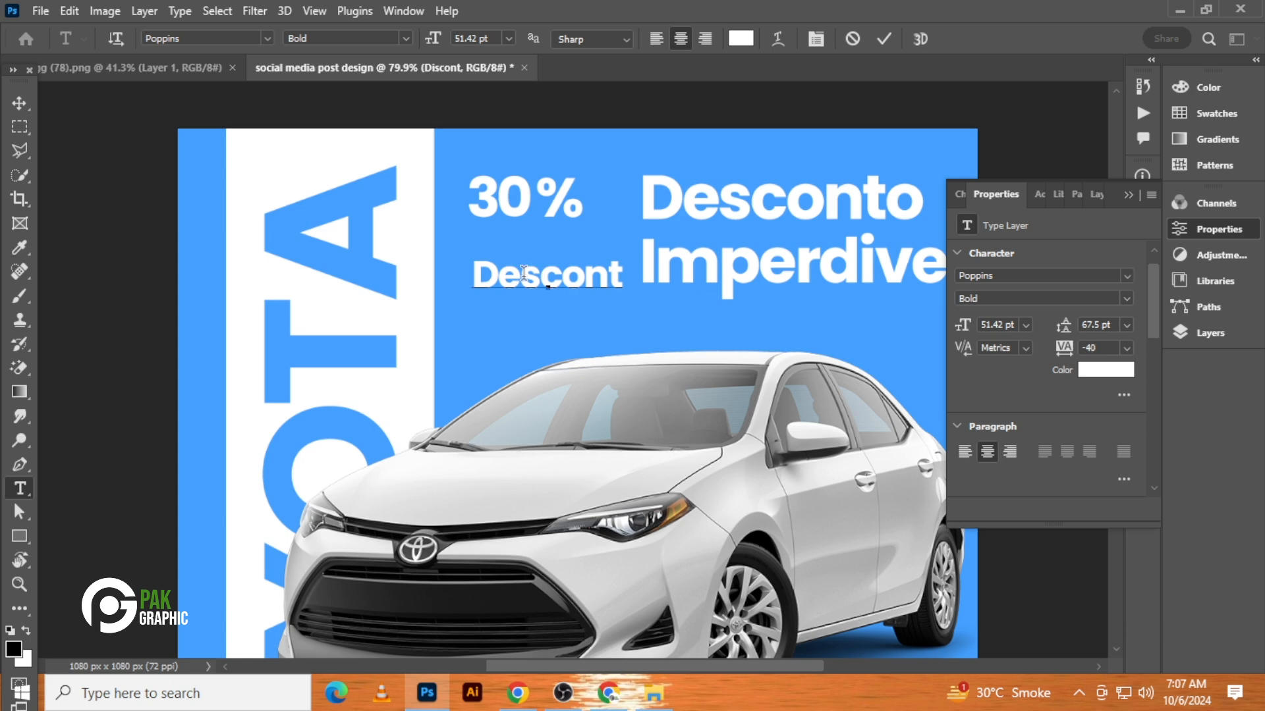
text(o)
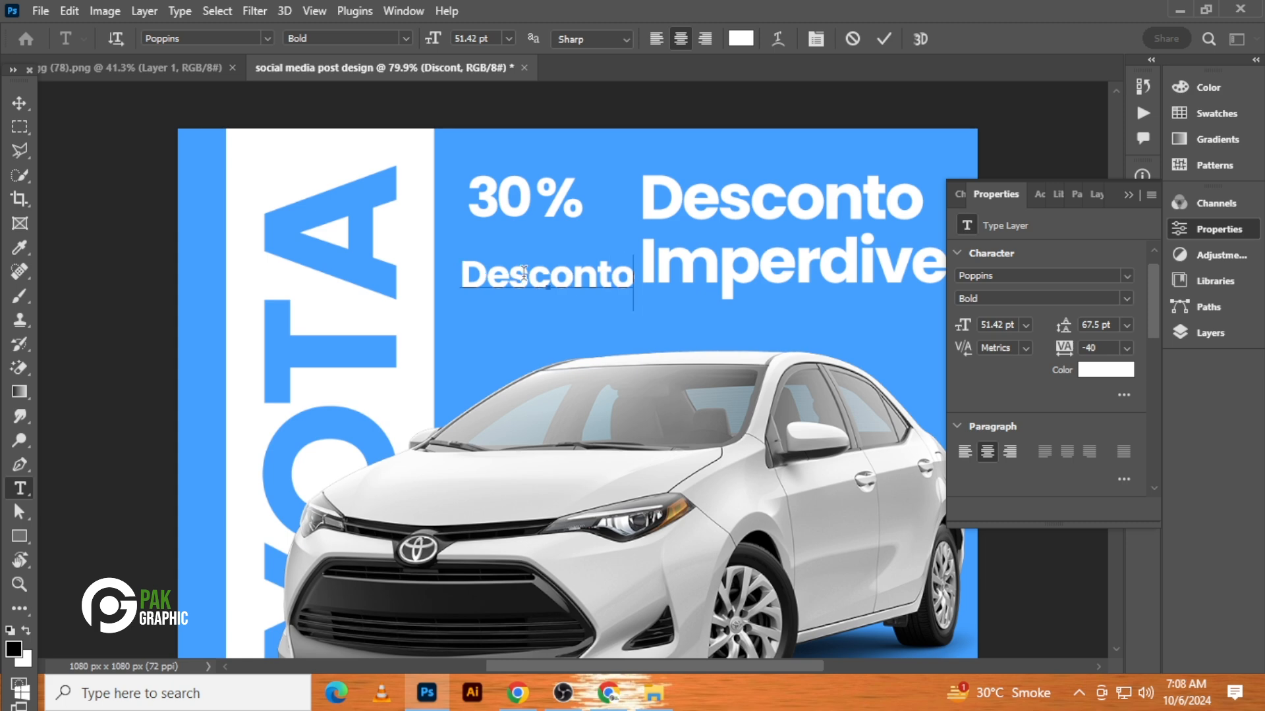
click(20, 103)
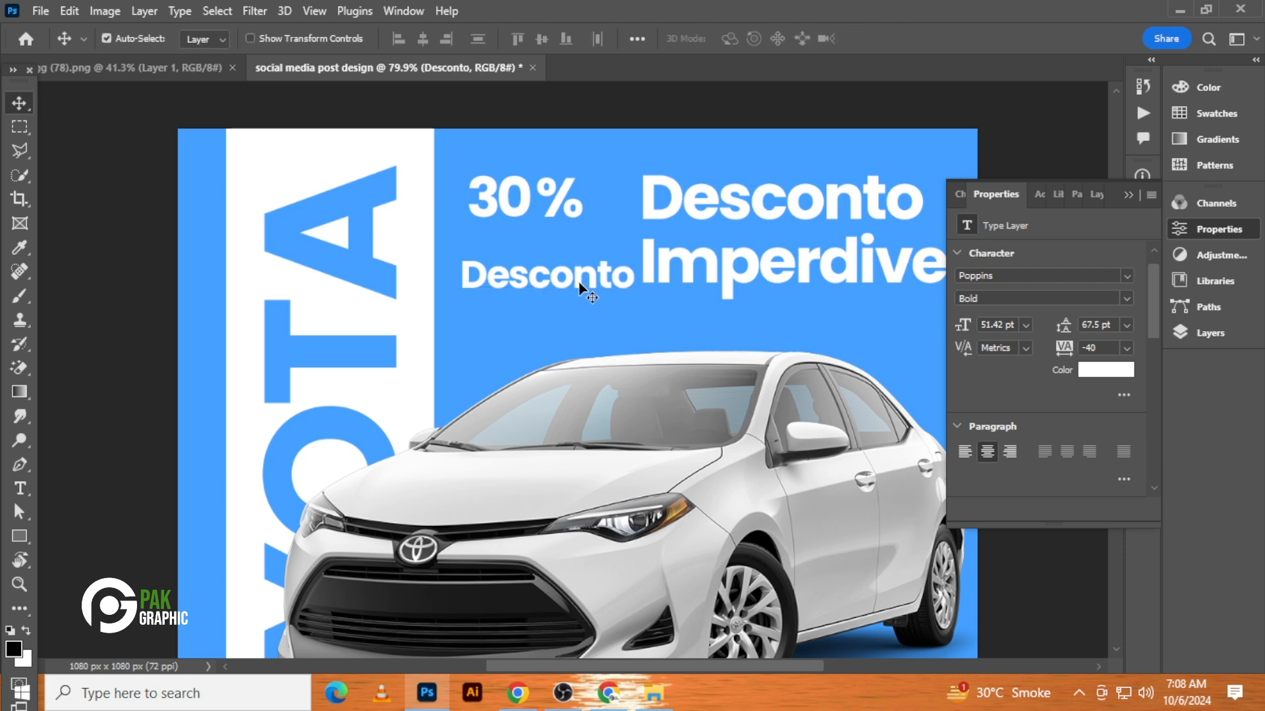
- Place the small Desconto directly beneath the 30 % and scale both texts down together, shifting them slightly up and left
drag(577, 282, 560, 248)
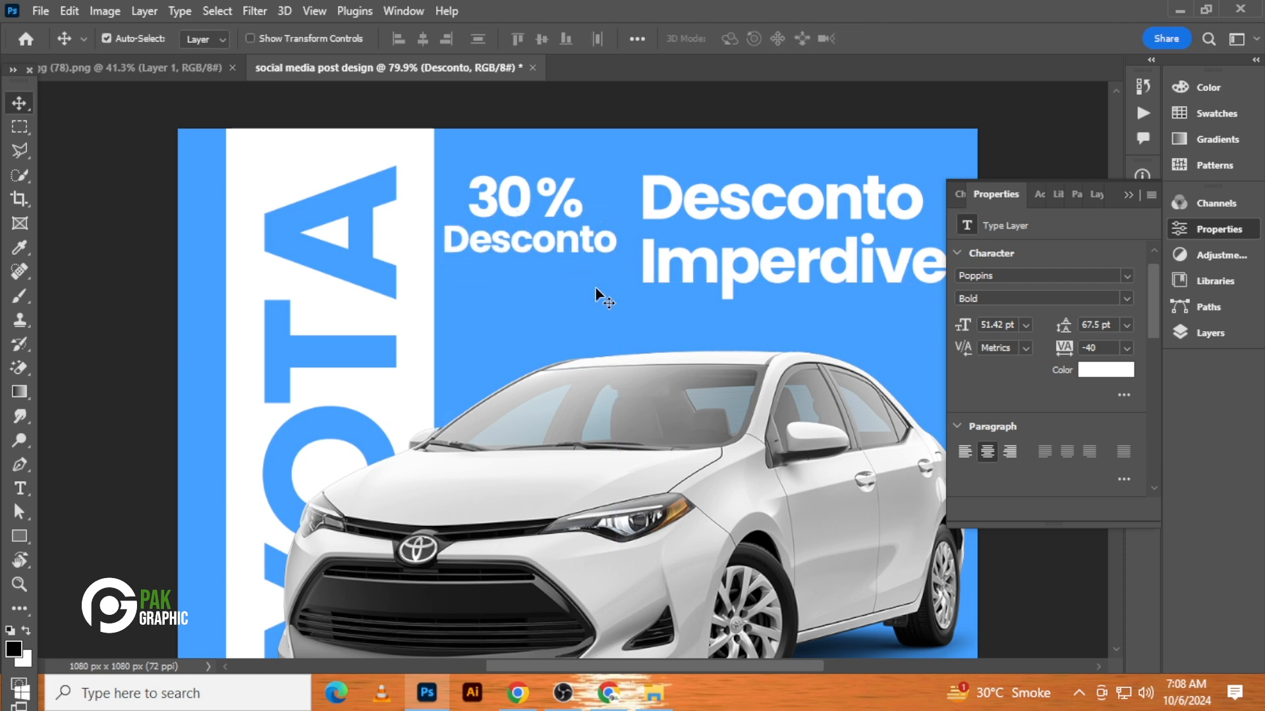
shift+click(525, 206)
key(ctrl+t)
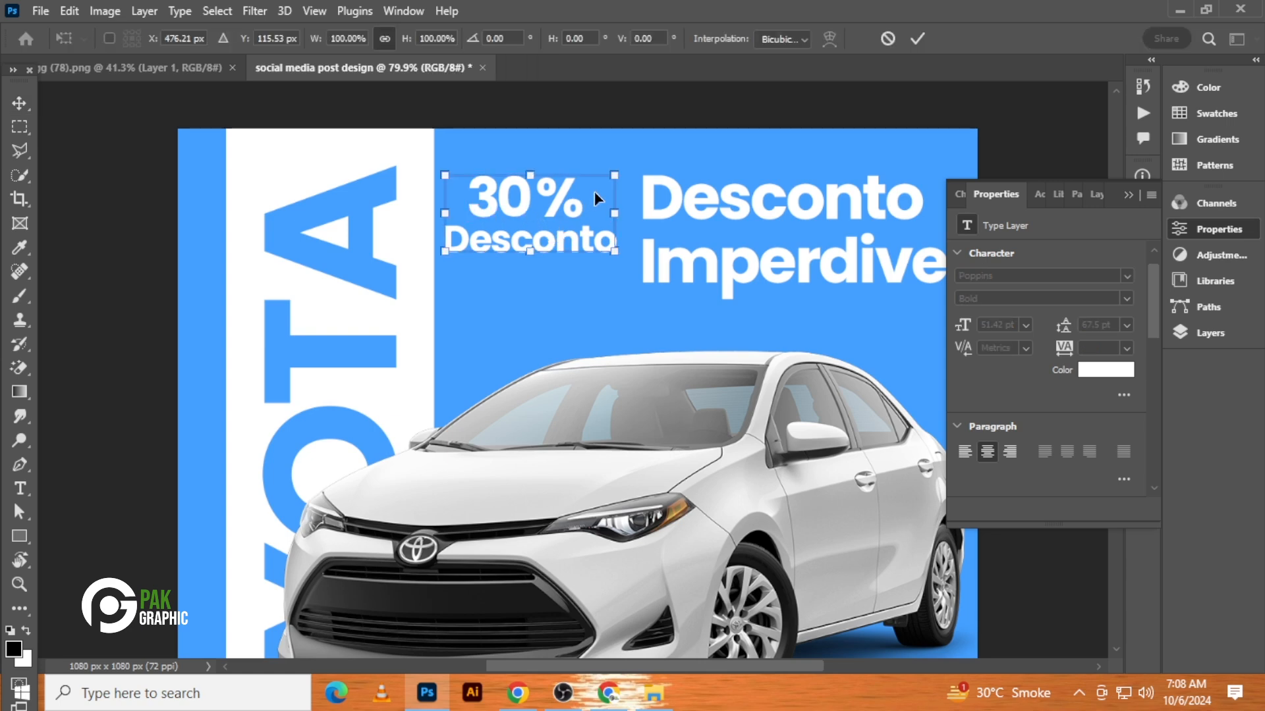
drag(617, 177, 594, 185)
key(Return)
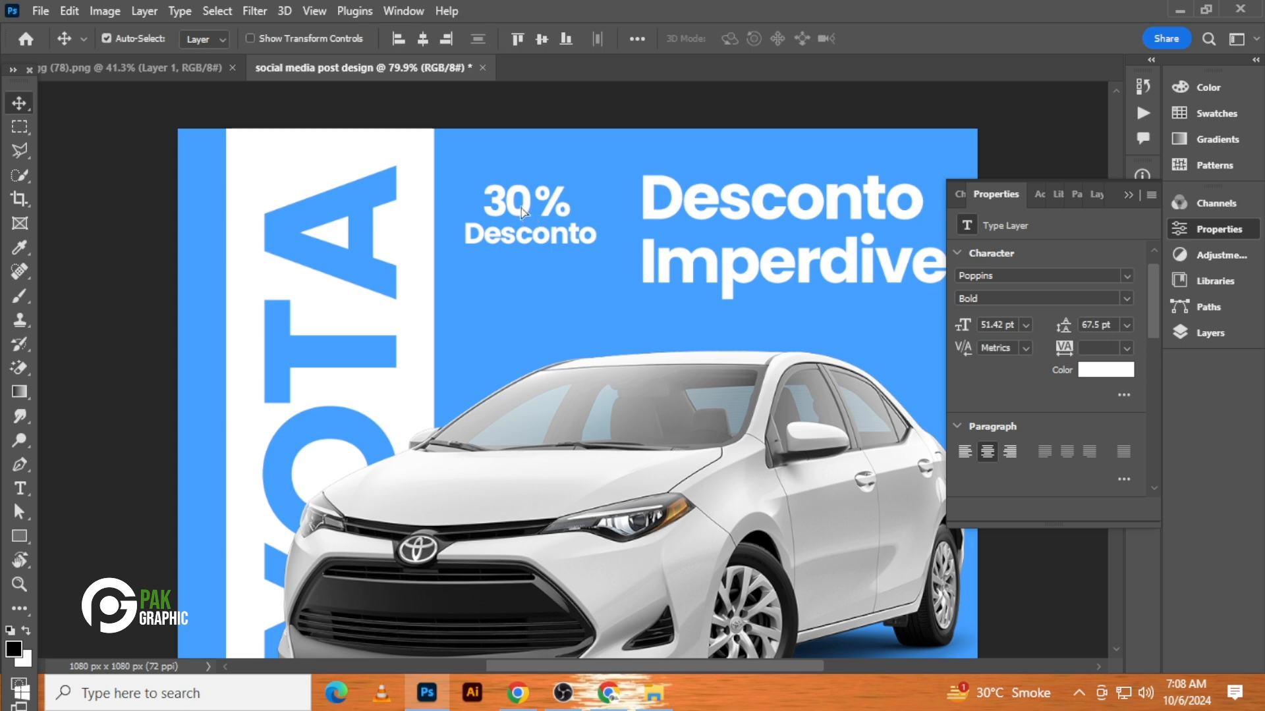
drag(529, 212, 520, 207)
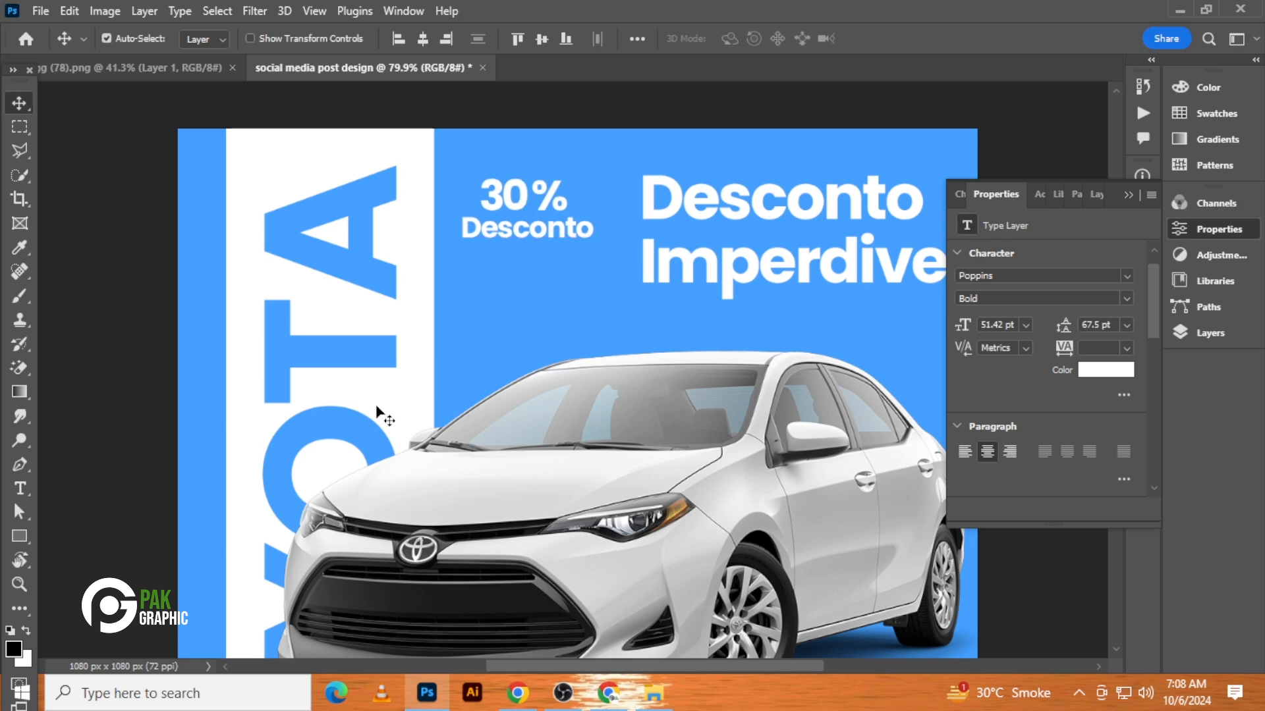
- Draw a vertical divider about 7 x 217 px between the 30 % text and the headline, with white fill and no stroke
click(20, 536)
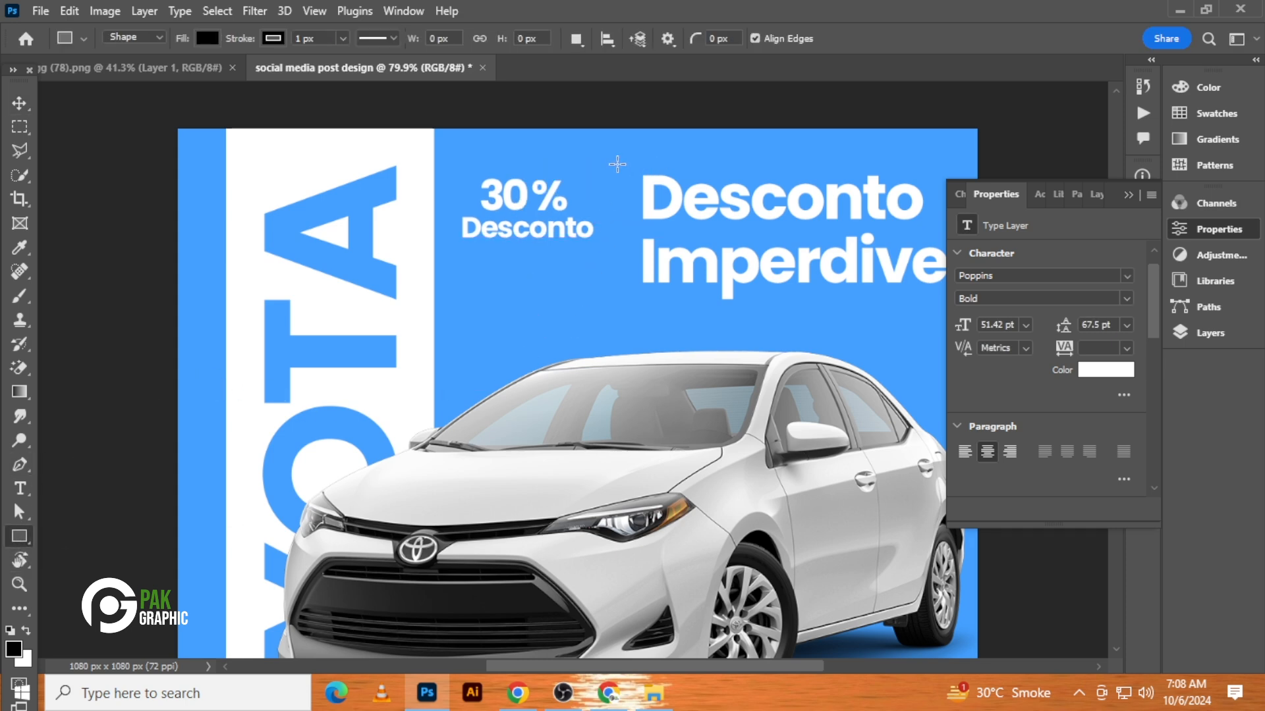
drag(622, 144, 627, 304)
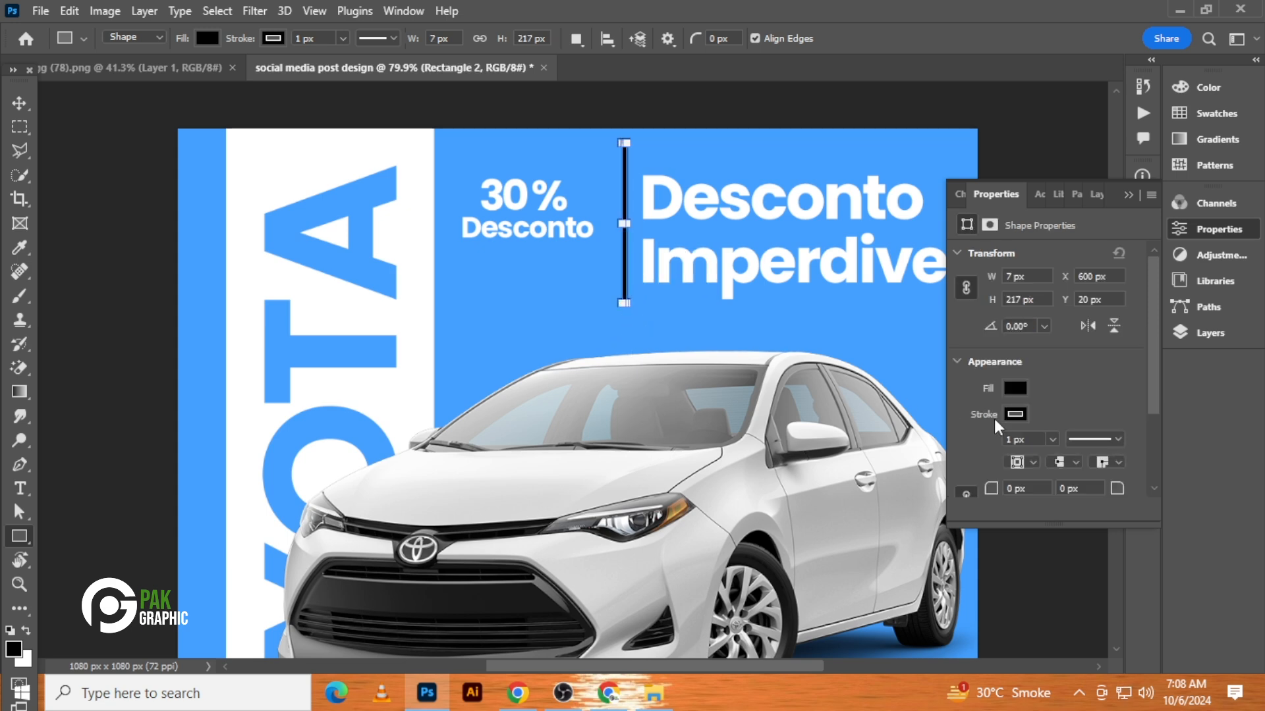
click(1016, 389)
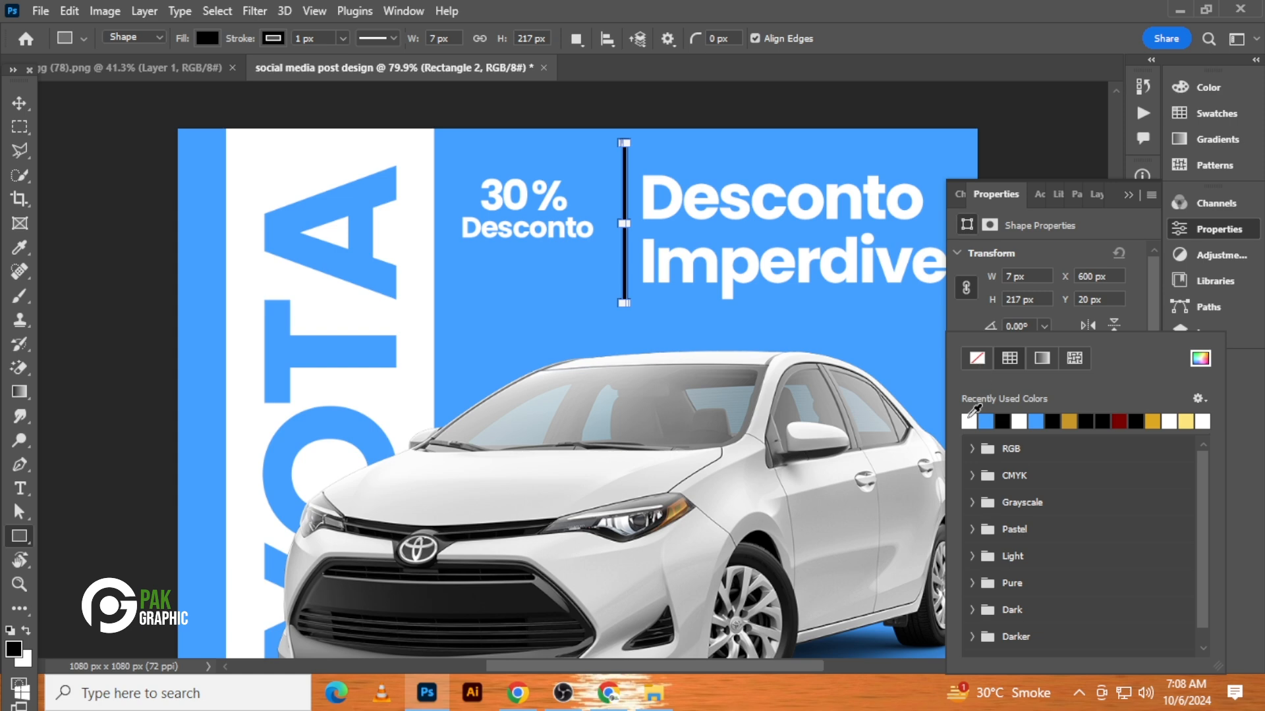
click(969, 418)
click(1081, 239)
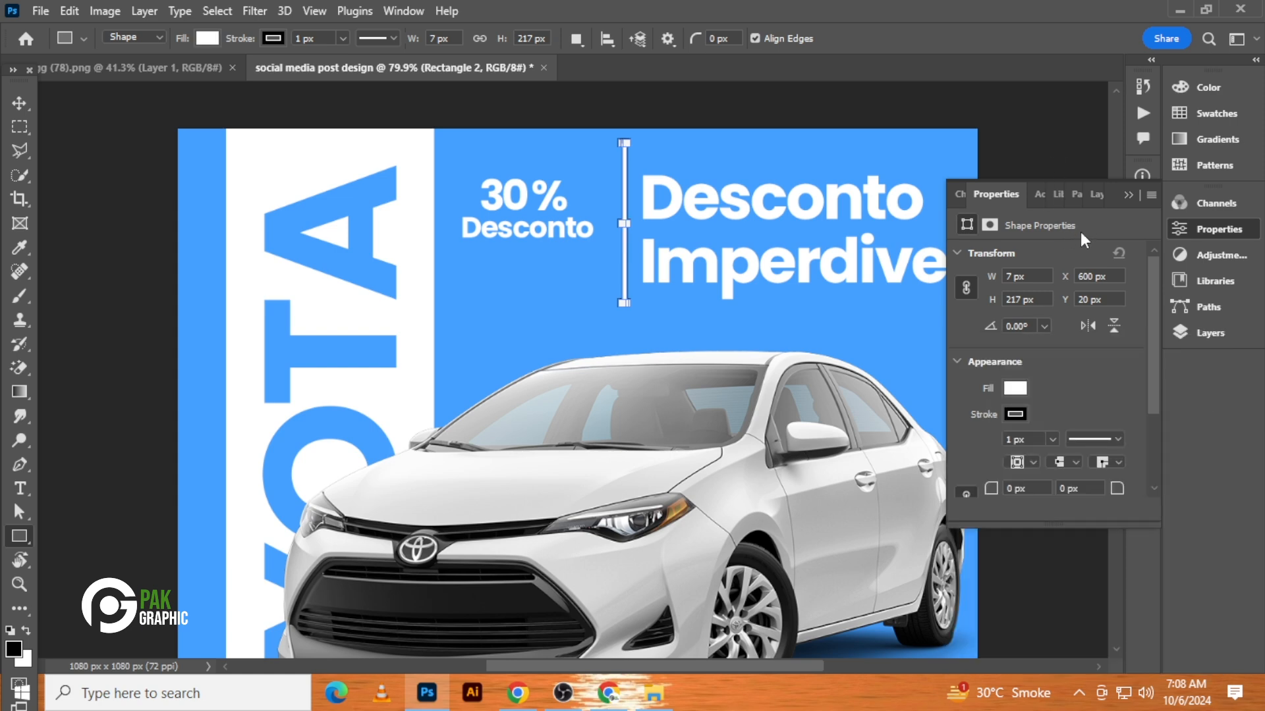
click(1015, 414)
click(976, 359)
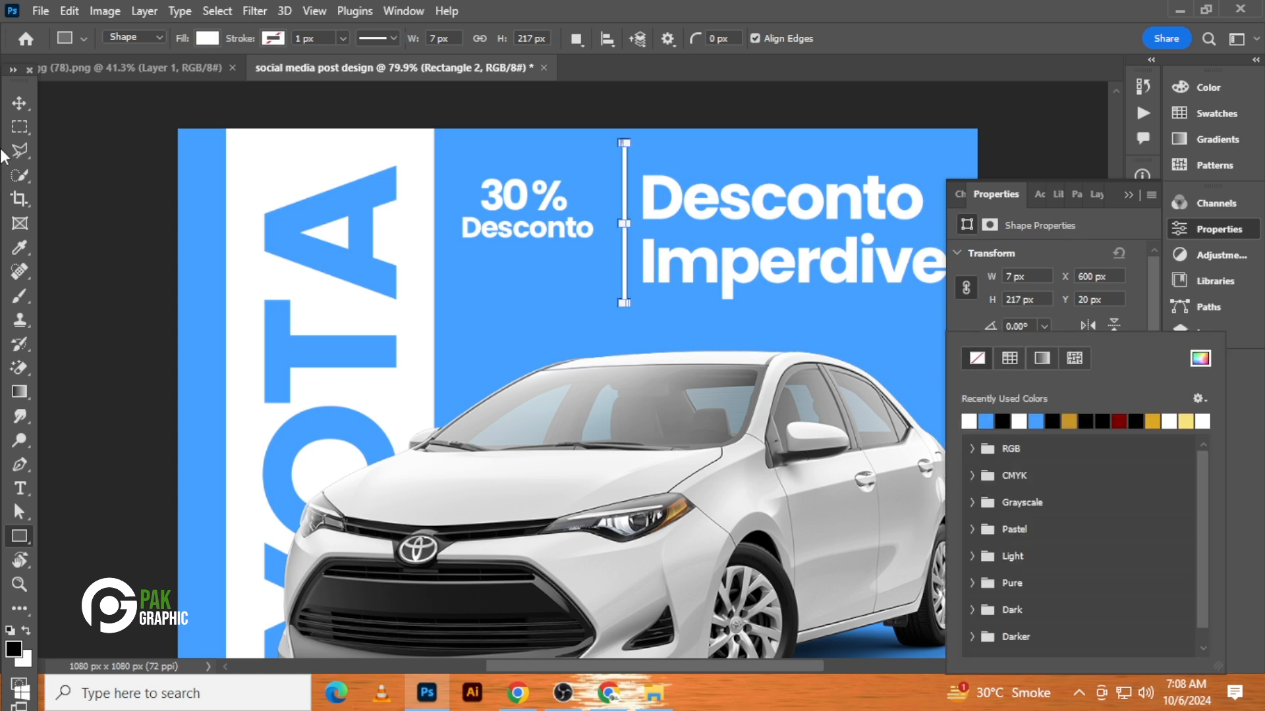
- Nudge the white divider 9 px right to X 609 px, closer to the headline
click(19, 103)
key(Right)
key(Right)
key(Right)
key(Right)
key(Right)
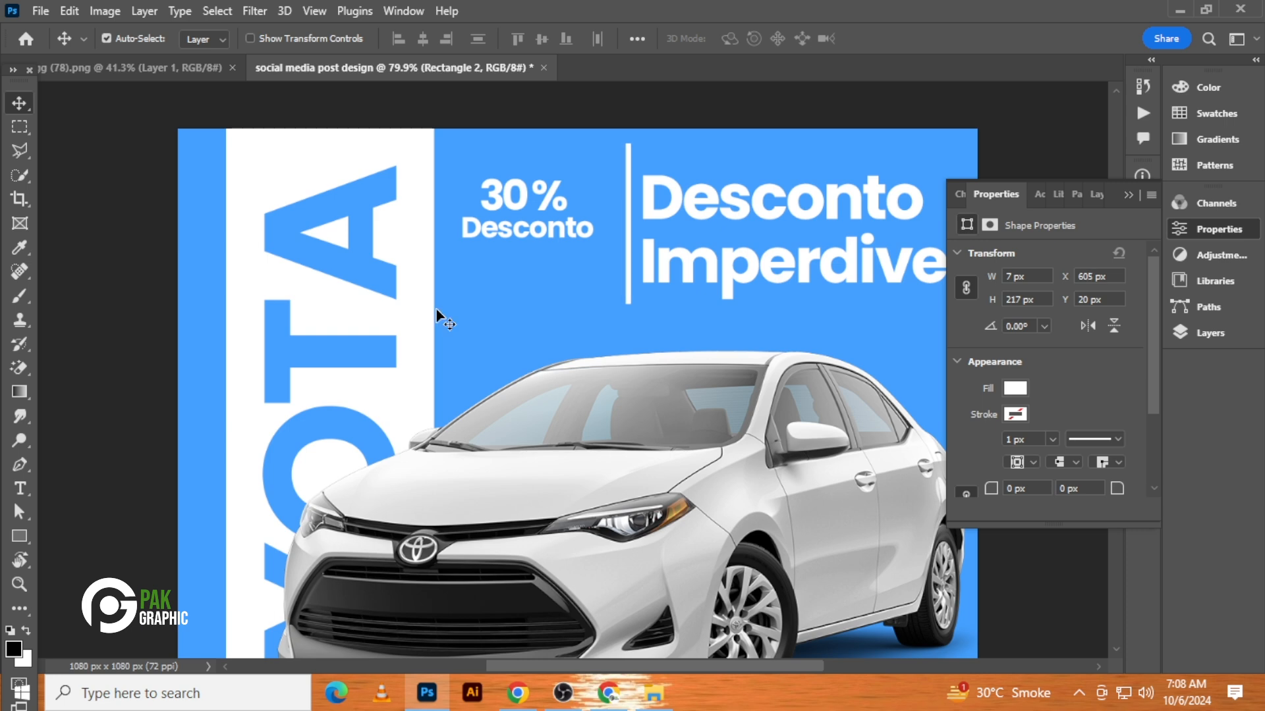
key(Right)
key(Right)
key(Right)
key(Right)
key(ctrl)
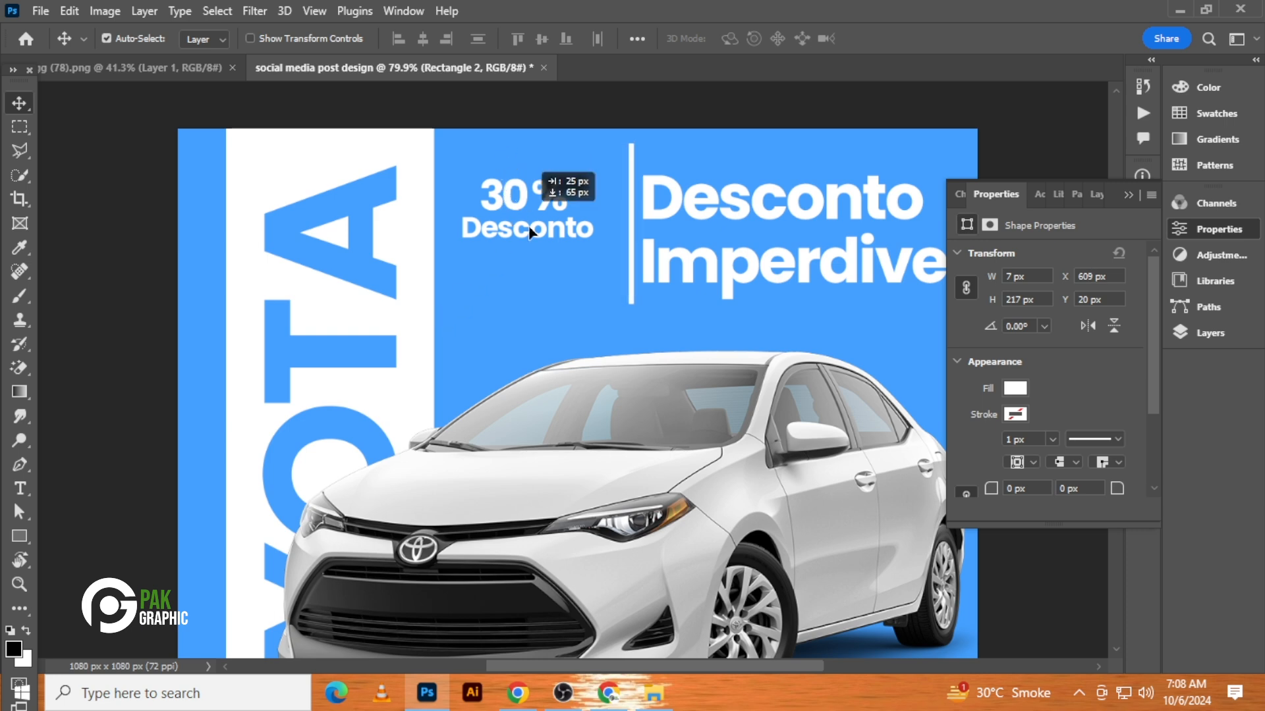
click(503, 145)
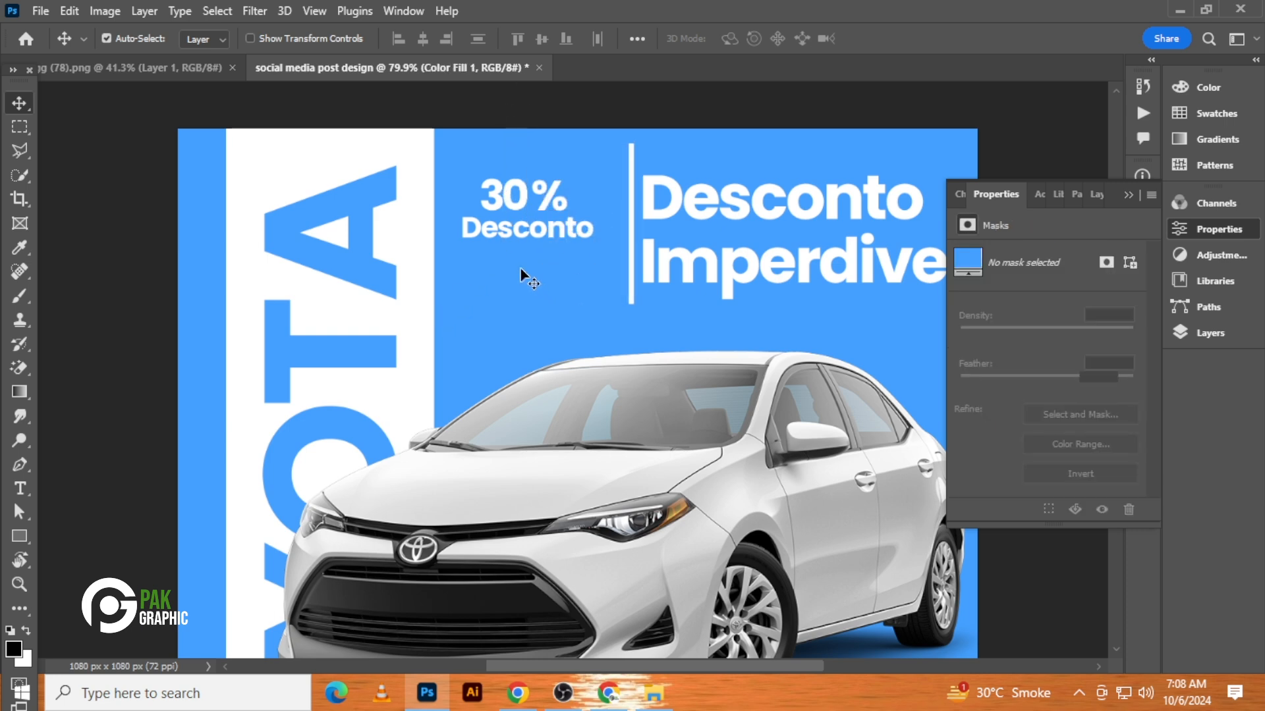
- Scale the 30 % Desconto text pair up to about 118% and center it between the white band and the divider
click(560, 233)
key(ctrl+t)
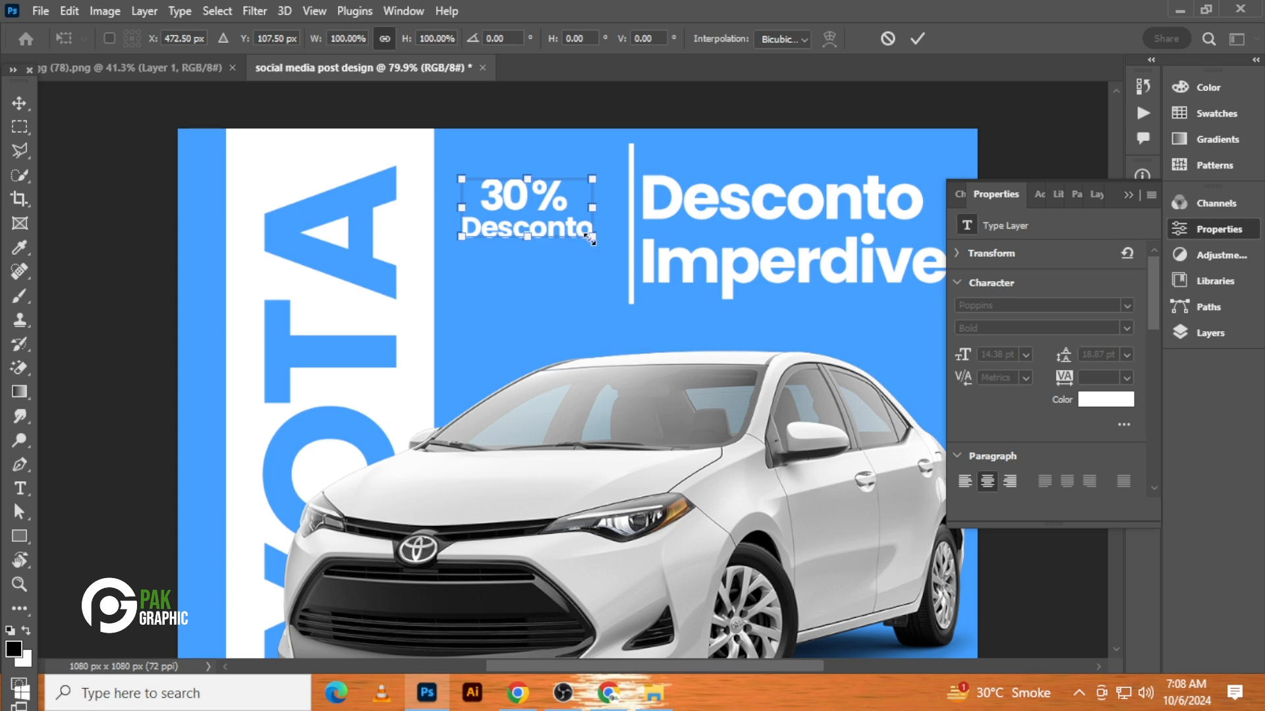
drag(589, 240, 604, 251)
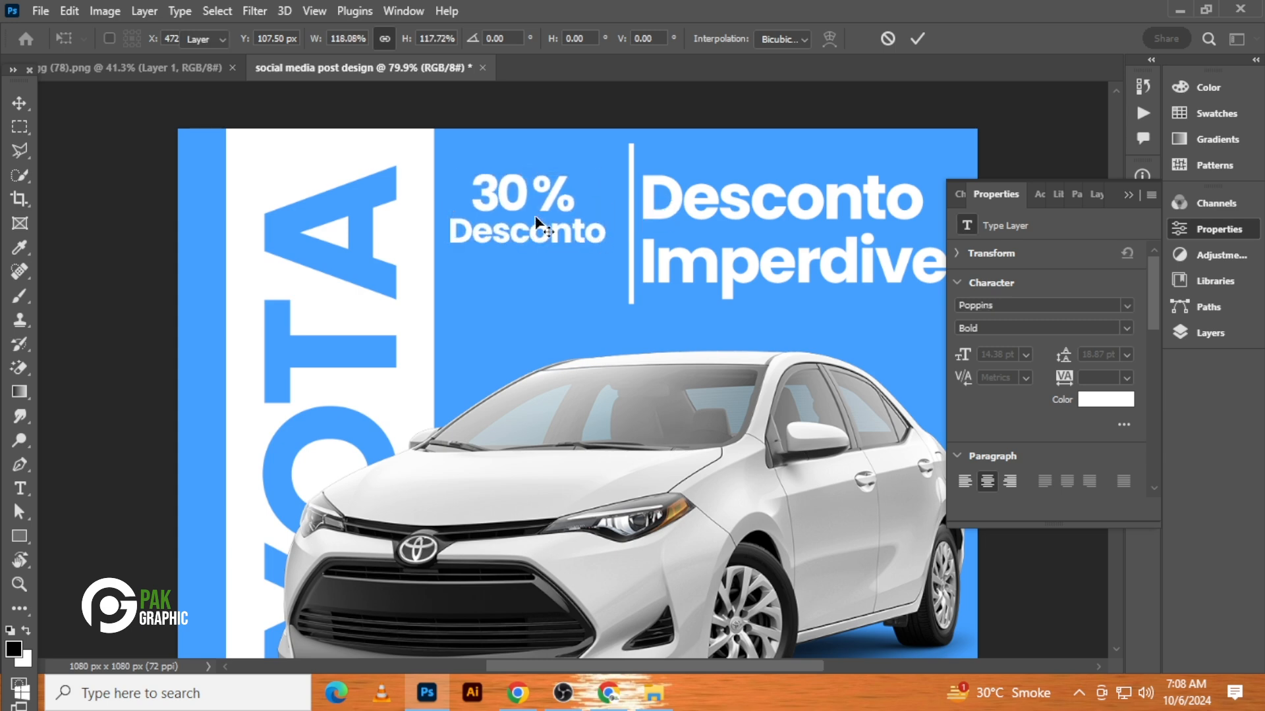
key(Return)
drag(536, 245, 543, 247)
click(539, 292)
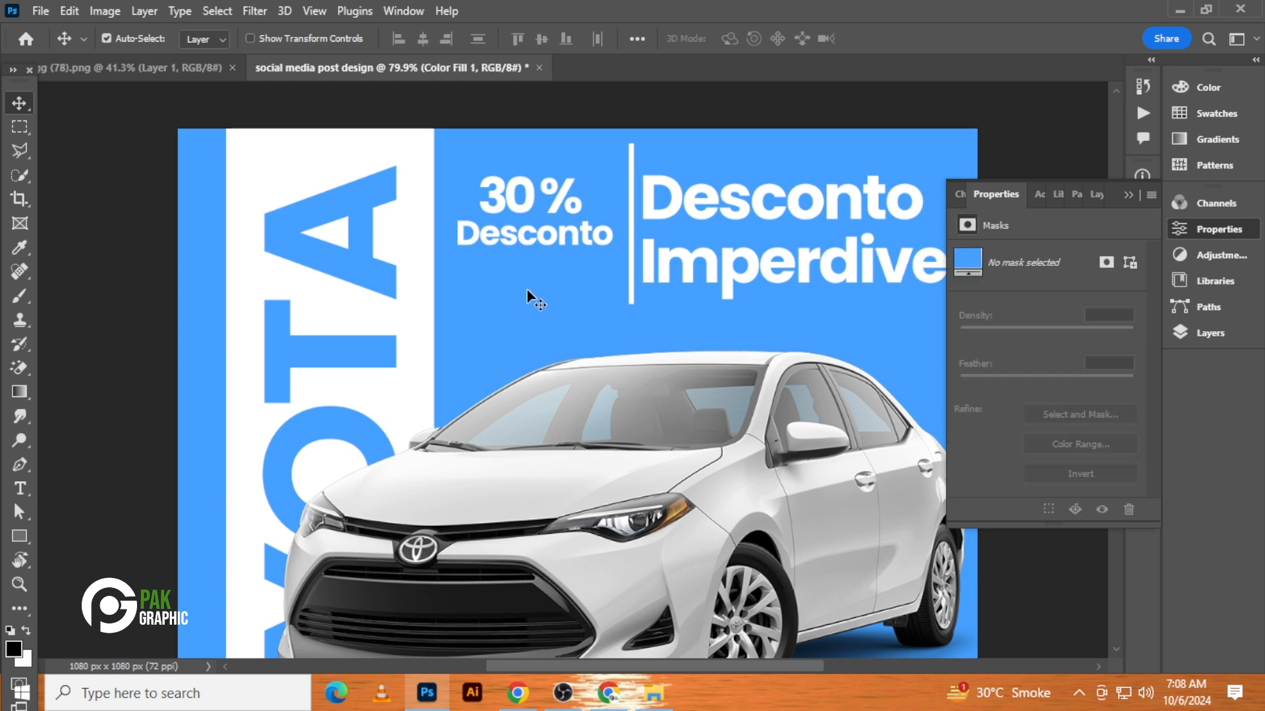
click(20, 488)
click(481, 321)
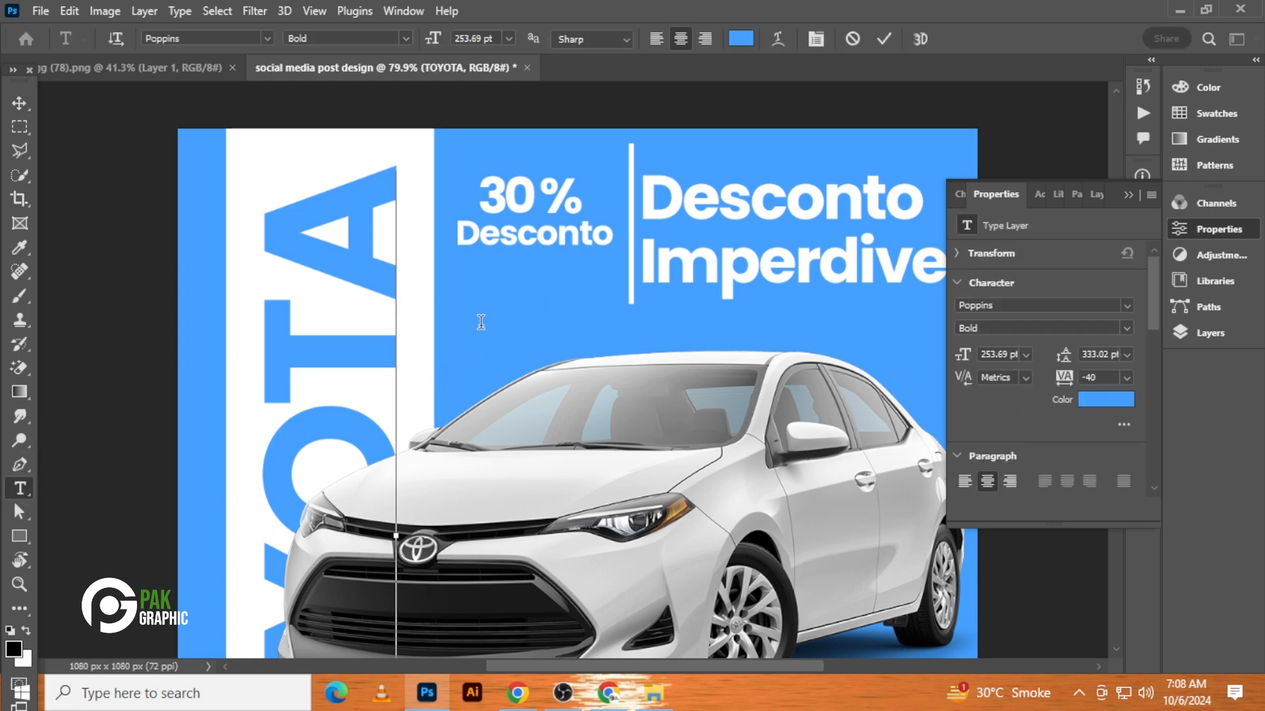
text(Apl)
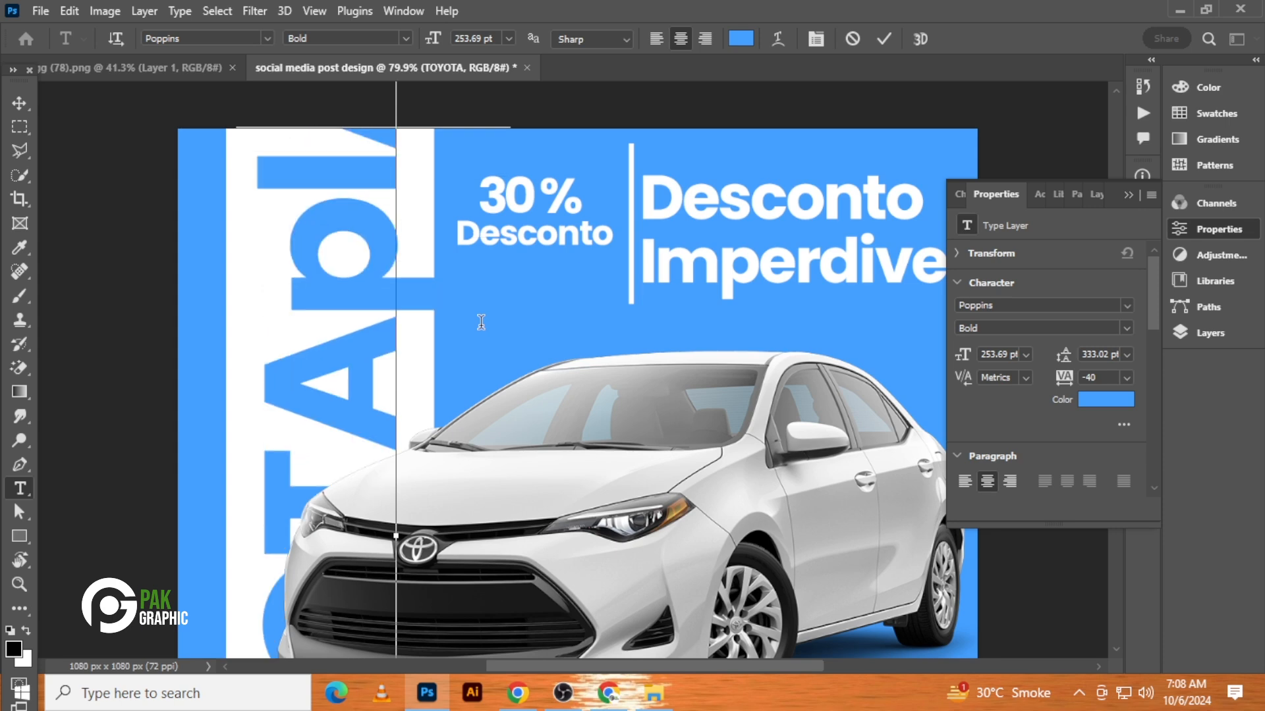
text(icao)
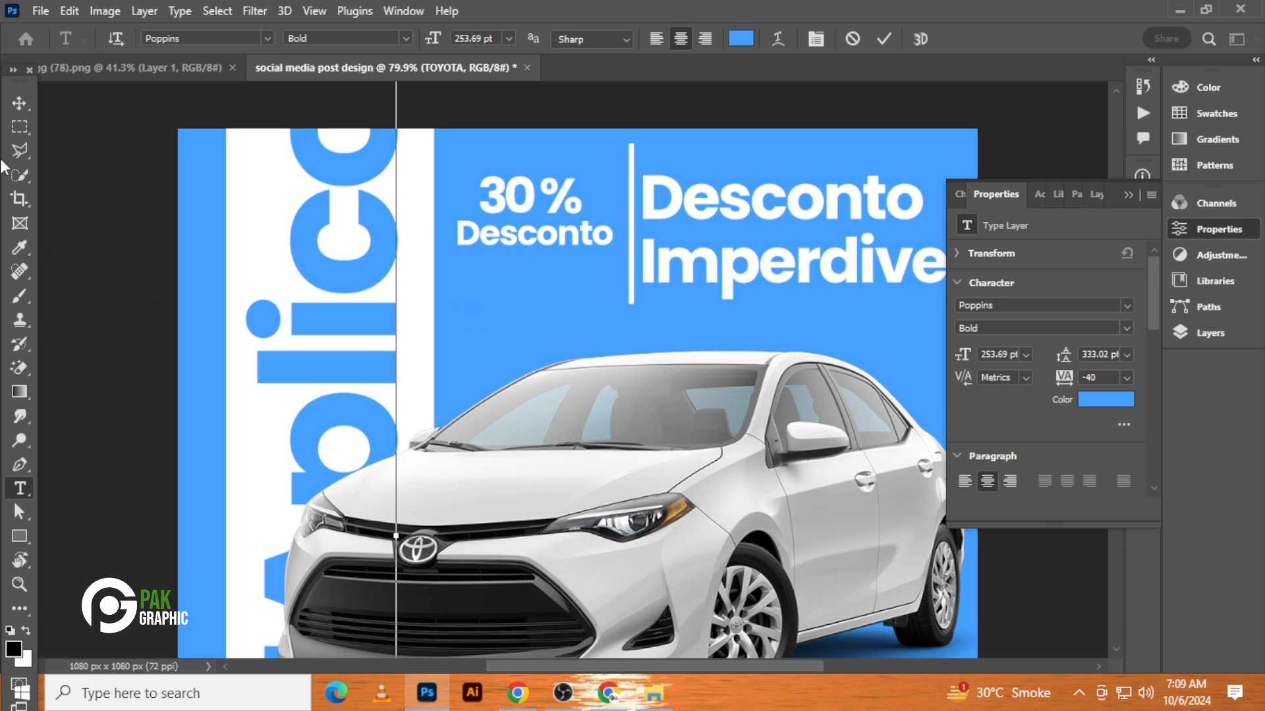
key(Escape)
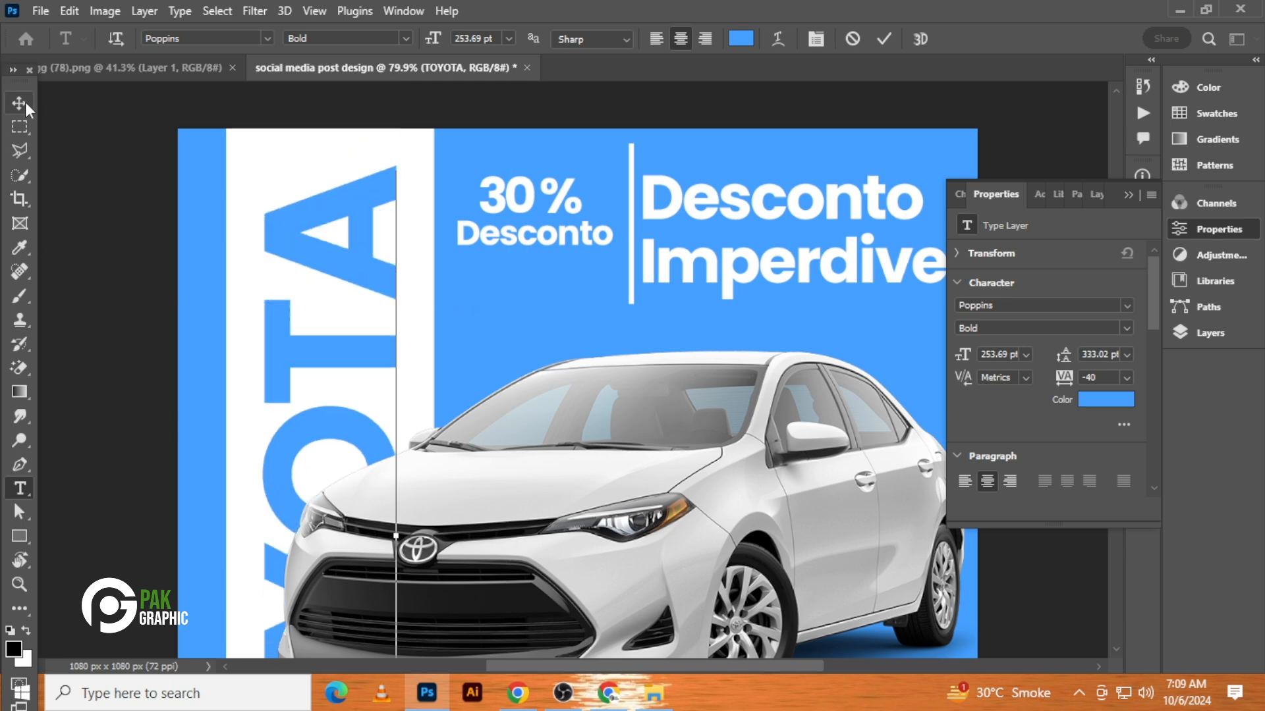
click(24, 102)
click(21, 492)
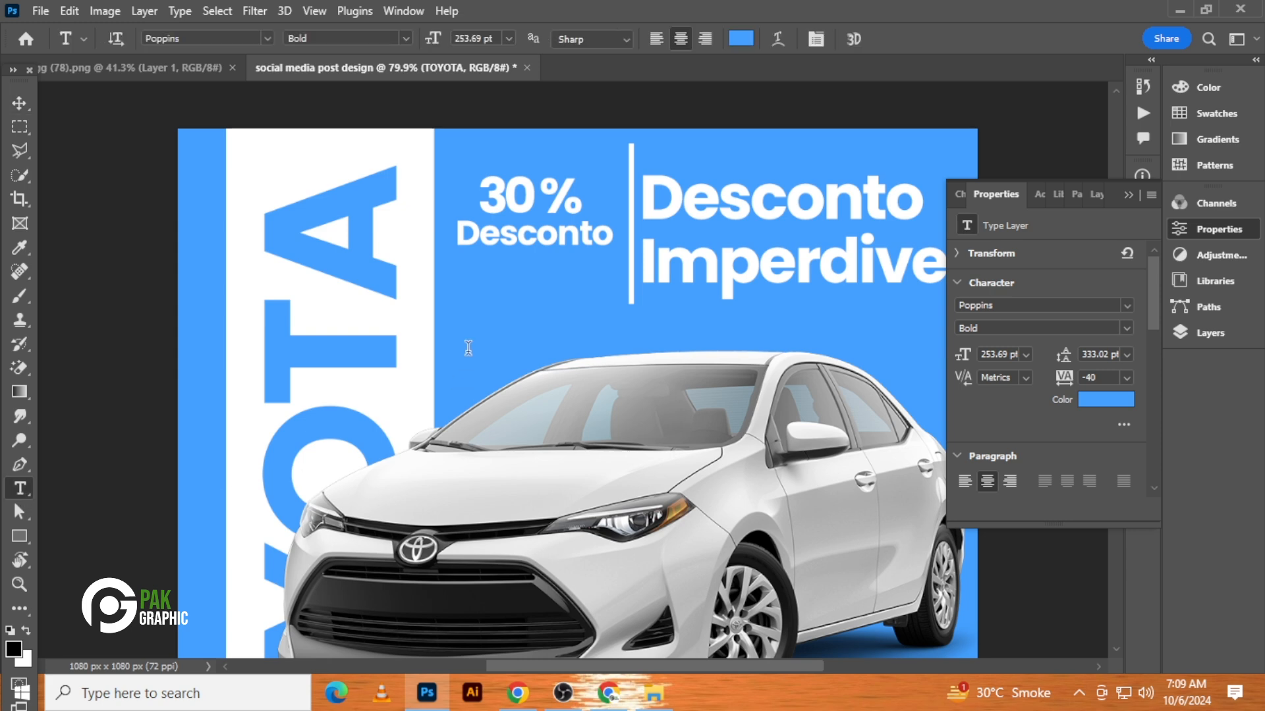
click(487, 317)
click(17, 111)
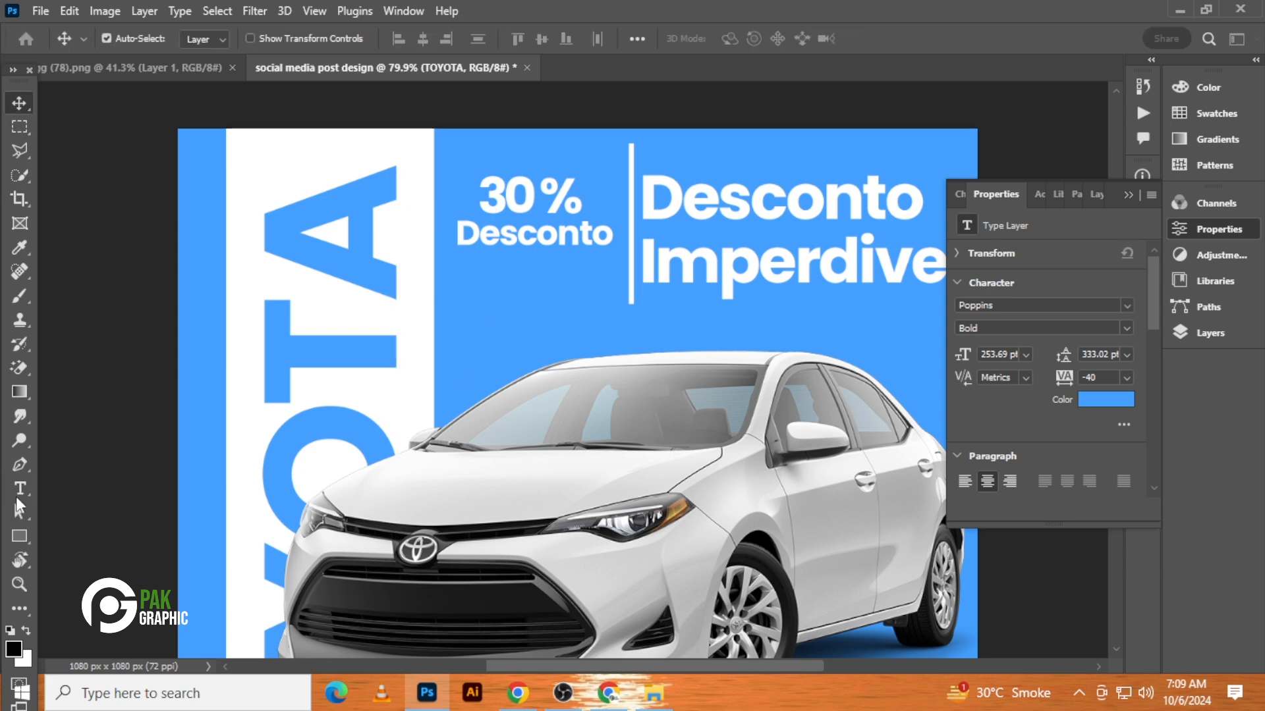
- Add the text "Aplicado na hora" on two lines below the 30 % Desconto pair and set its color to white (ffffff)
click(20, 488)
click(565, 319)
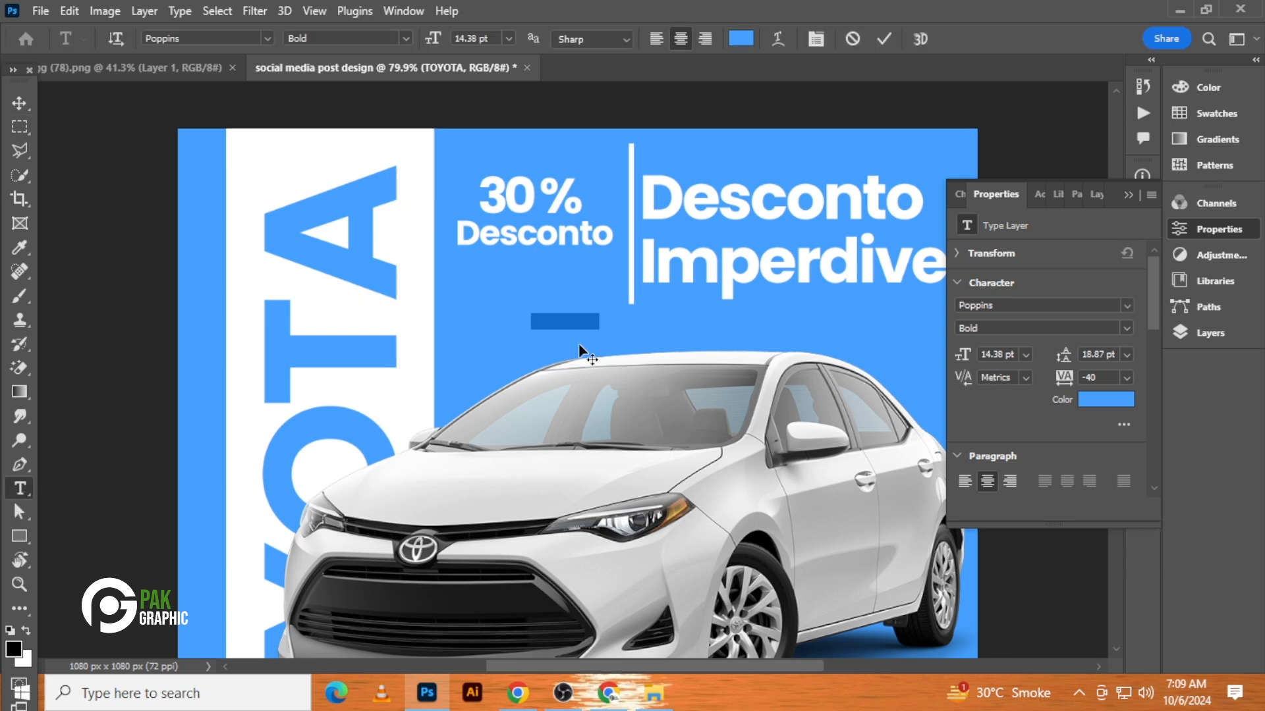
key(BackSpace)
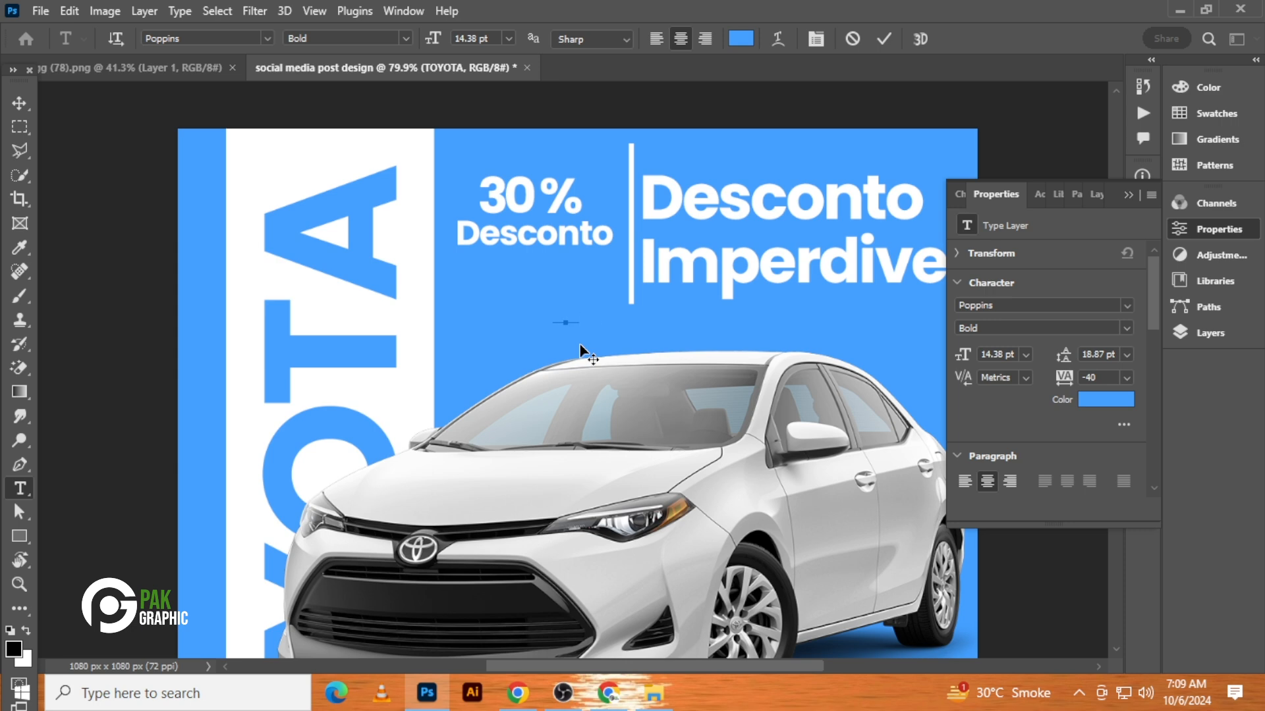
text(on)
click(20, 103)
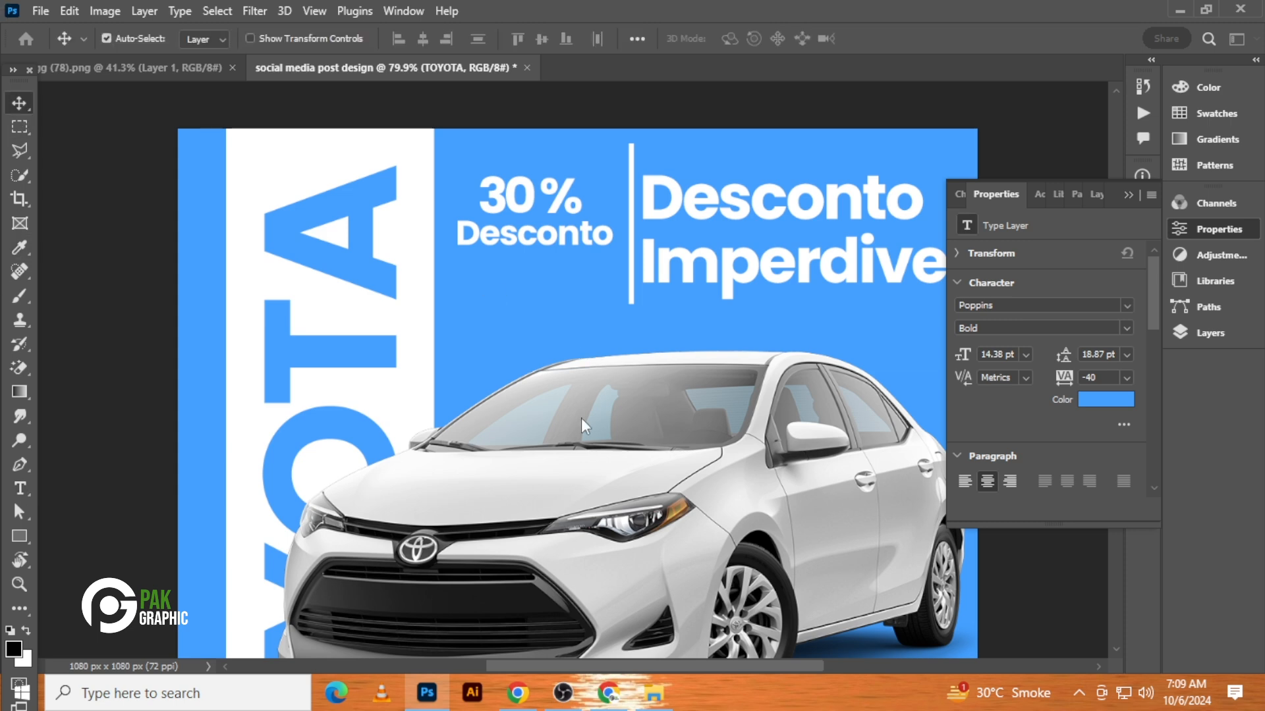
click(1126, 404)
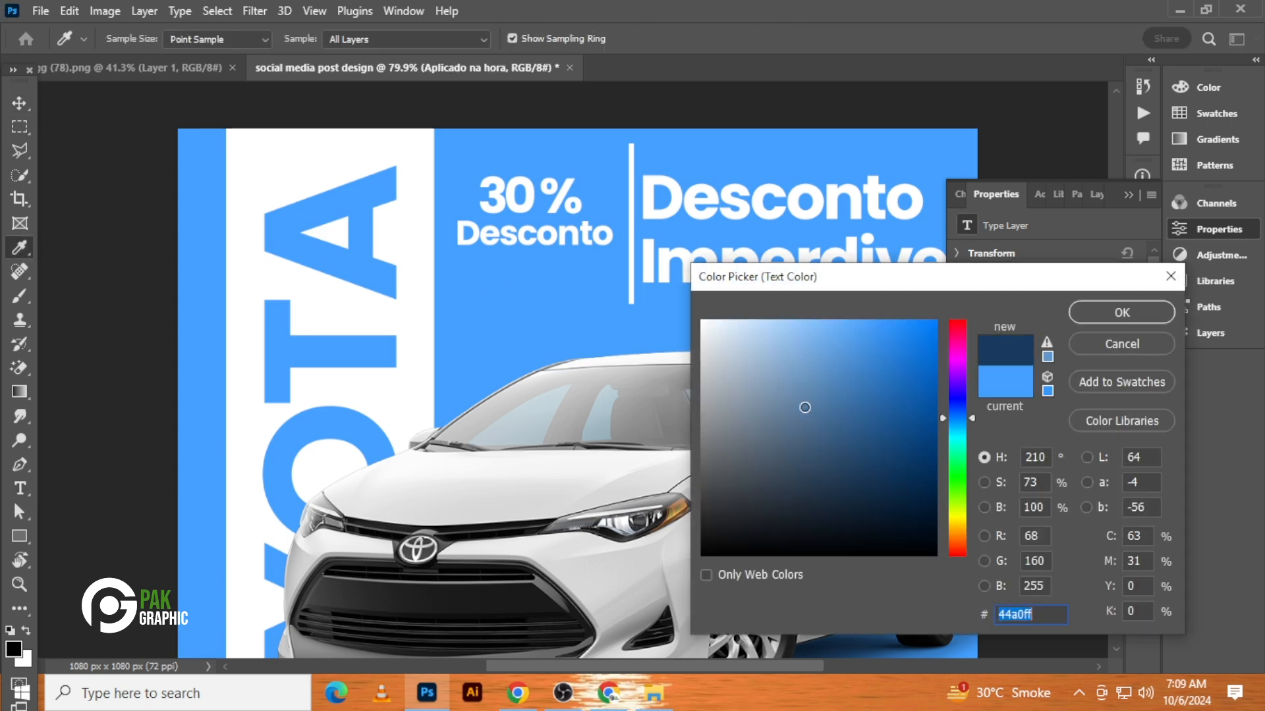
text(ffffff)
click(1120, 313)
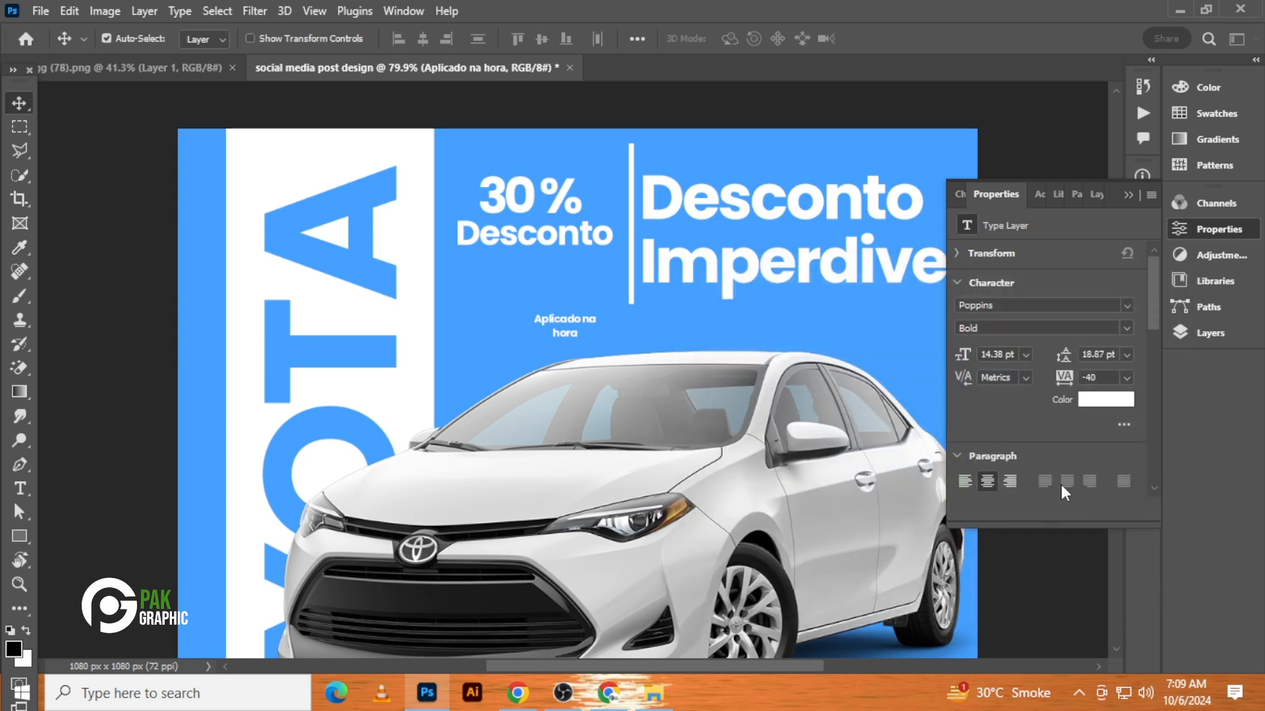
- Scale the "Aplicado na hora" text up to about 213% and place it beneath the small Desconto
key(ctrl+t)
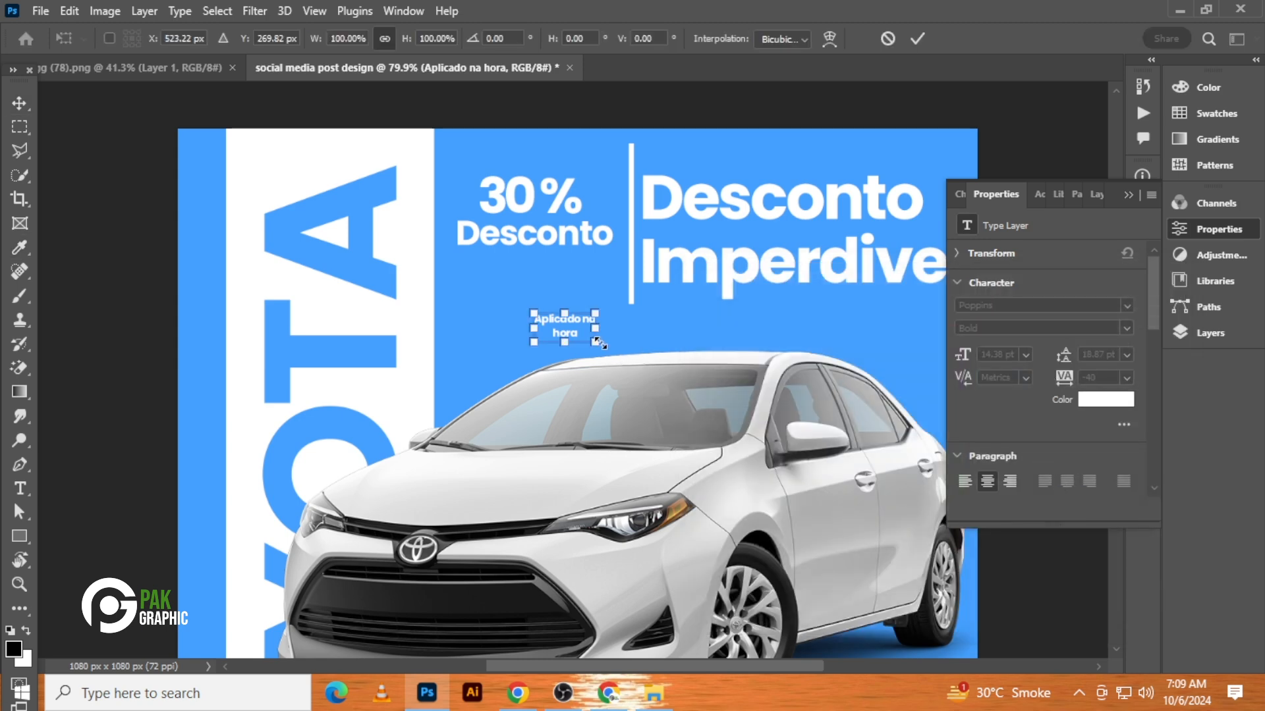
drag(596, 343, 624, 353)
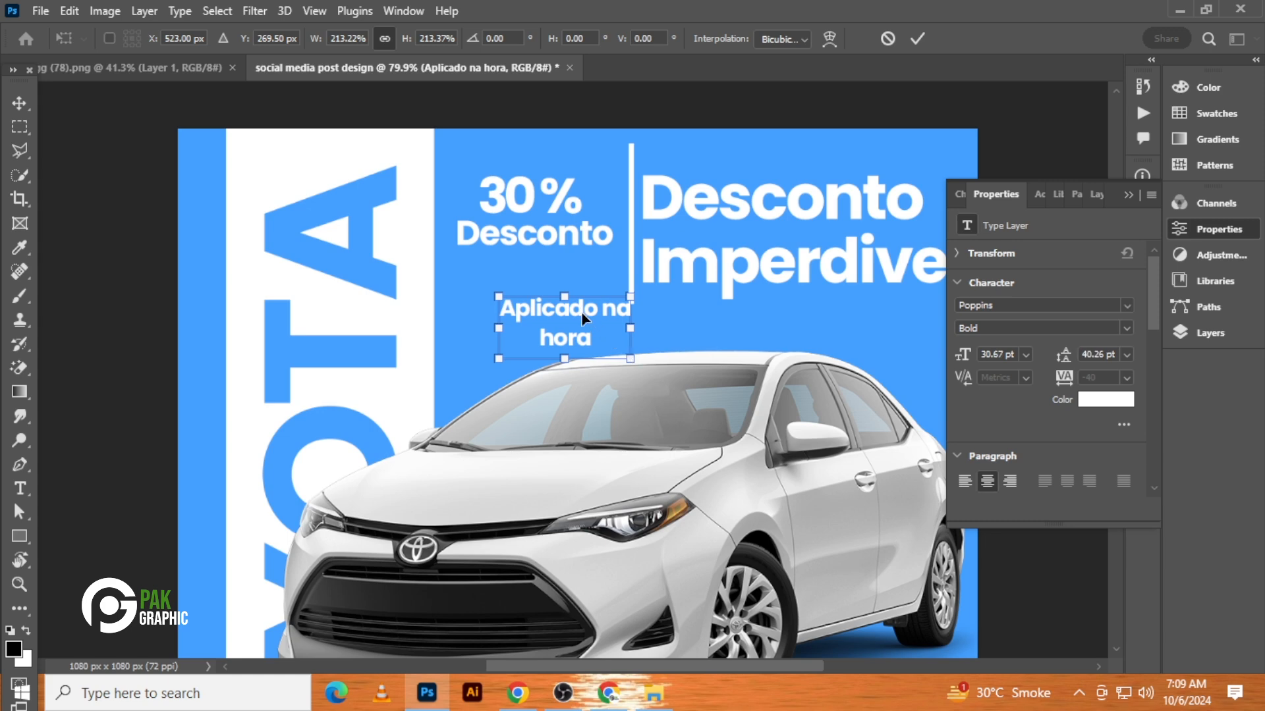
drag(581, 311, 548, 282)
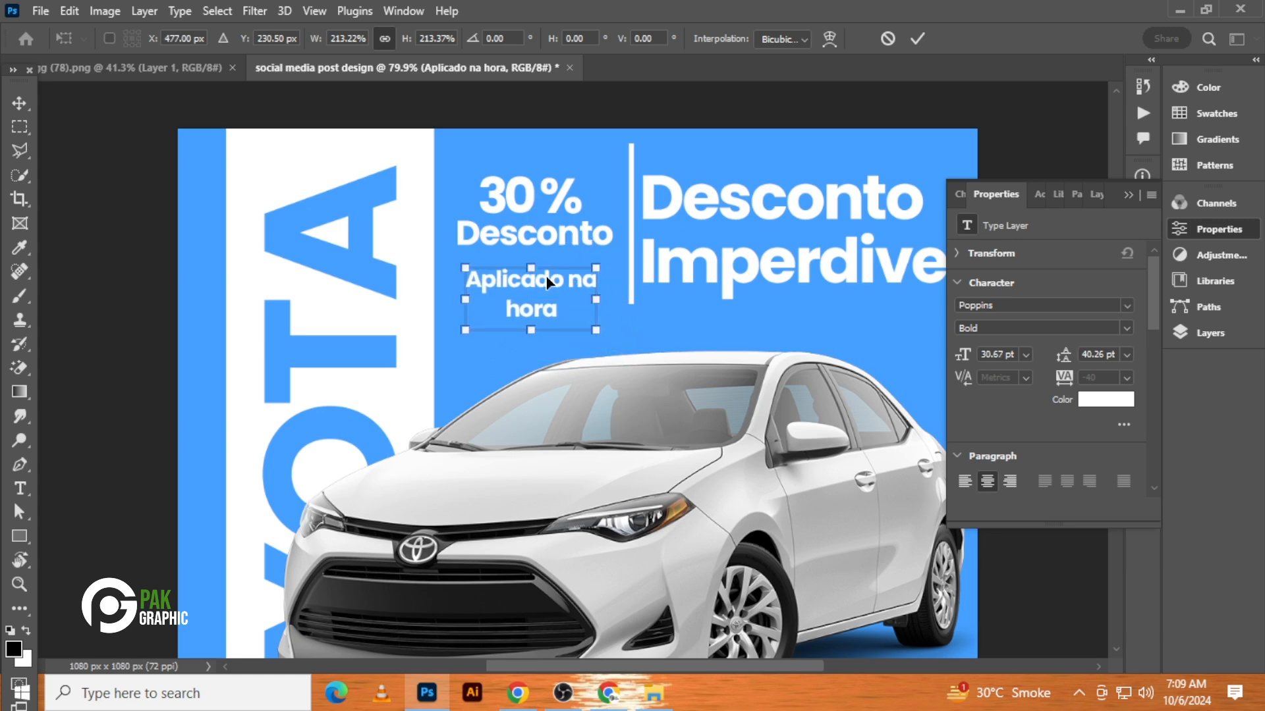
key(Return)
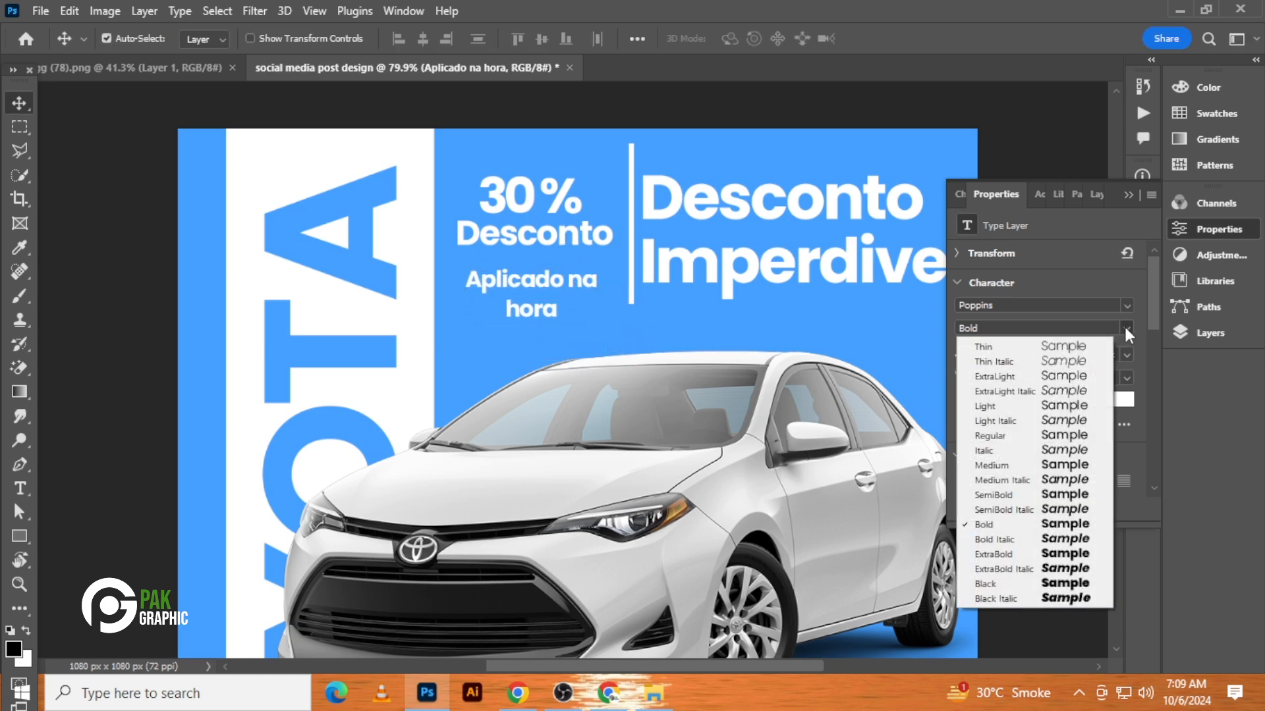
- Set the "Aplicado na hora" text to Medium weight and nudge it up until it sits close under the small Desconto
click(1060, 463)
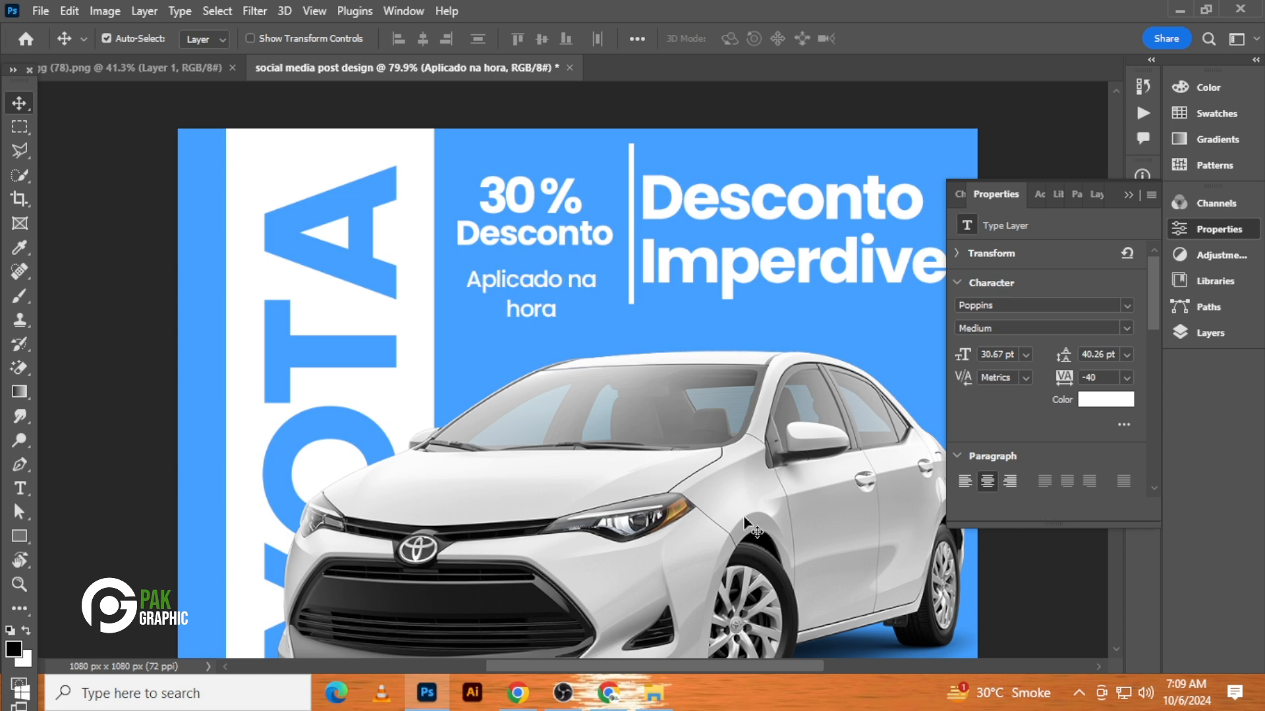
key(Up)
key(Up)
key(Up)
key(Up)
key(Up)
key(Up)
key(Up)
key(Up)
key(Up)
key(Up)
key(Up)
key(Up)
key(Up)
key(Up)
key(Up)
key(Up)
key(Up)
key(Up)
key(Up)
key(Up)
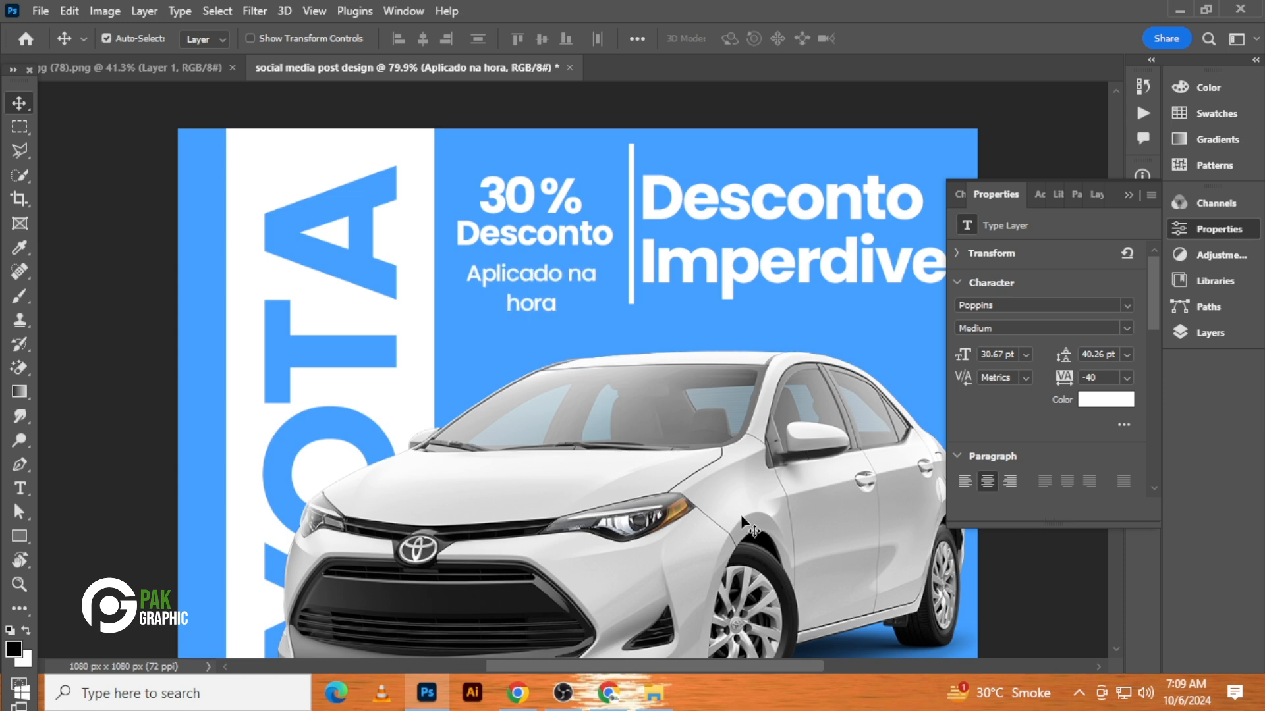
key(Up)
key(Up)
key(Up)
key(Up)
key(Up)
key(Up)
key(Up)
key(Up)
key(Up)
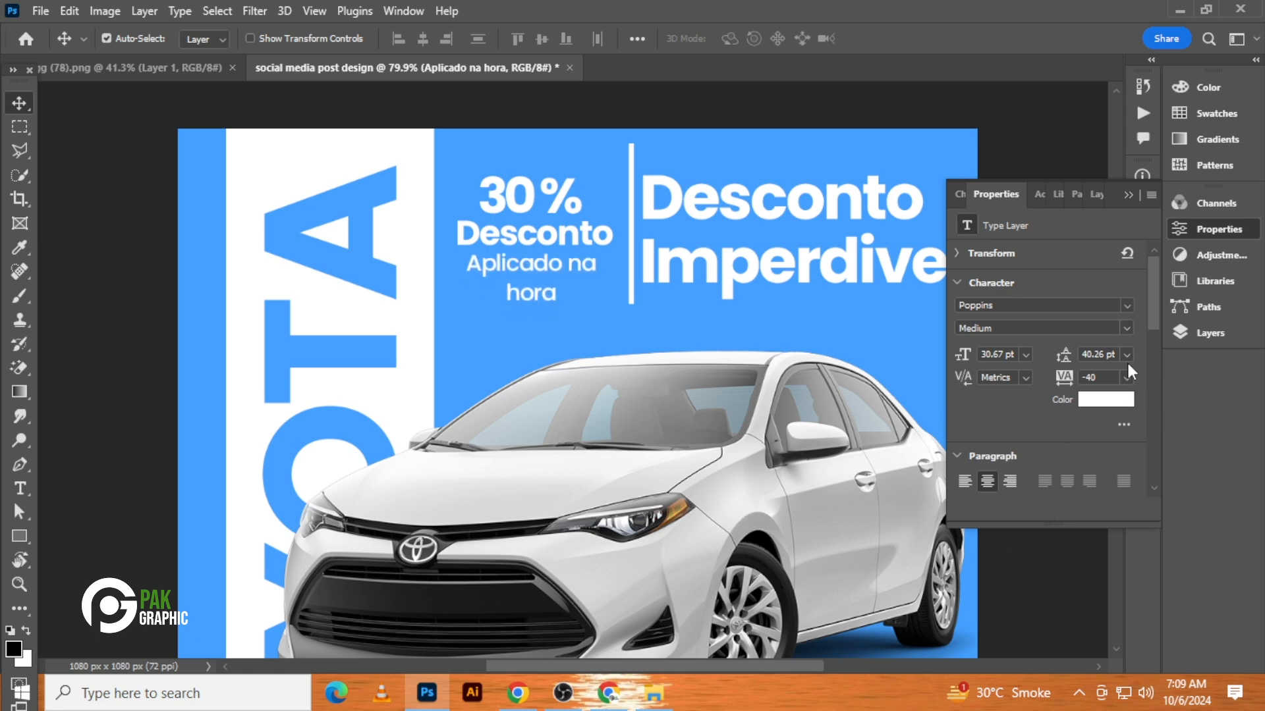
- Set the leading of the "Aplicado na hora" text to 32 pt and deselect it
click(1126, 354)
click(1094, 370)
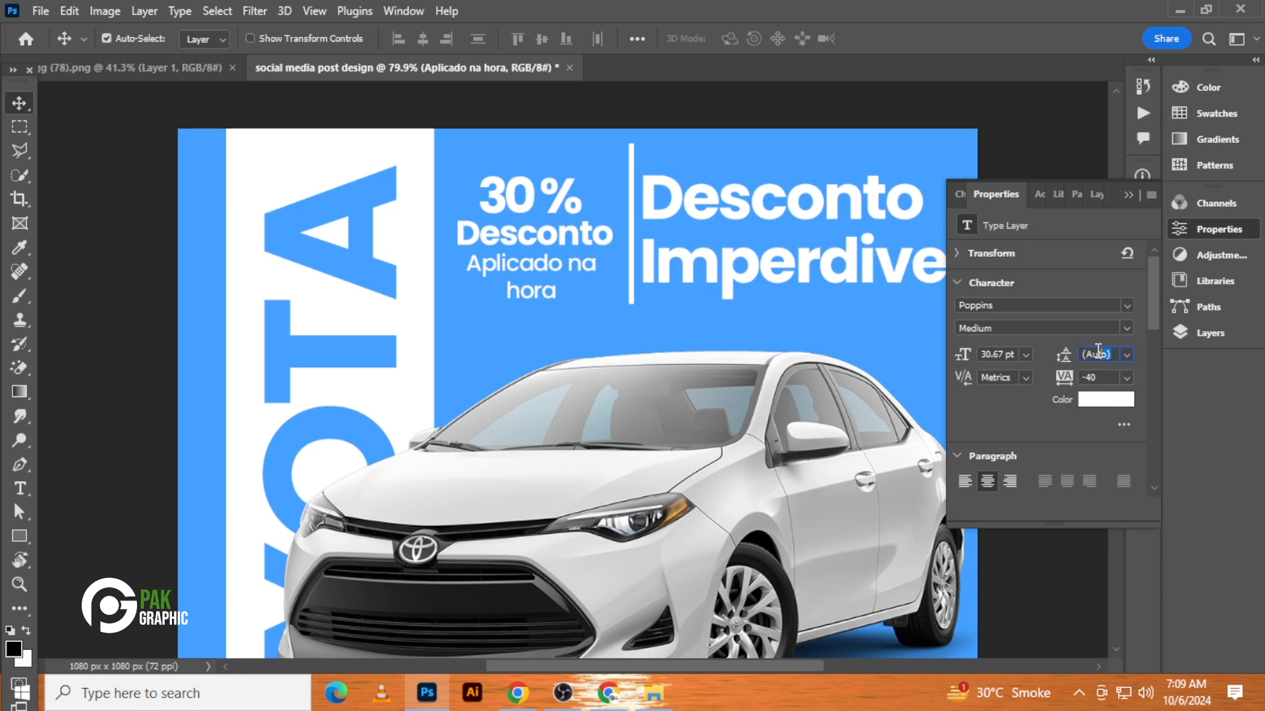
click(1096, 354)
text(38)
key(Return)
key(Down)
key(Down)
key(Down)
key(Down)
key(Down)
key(Down)
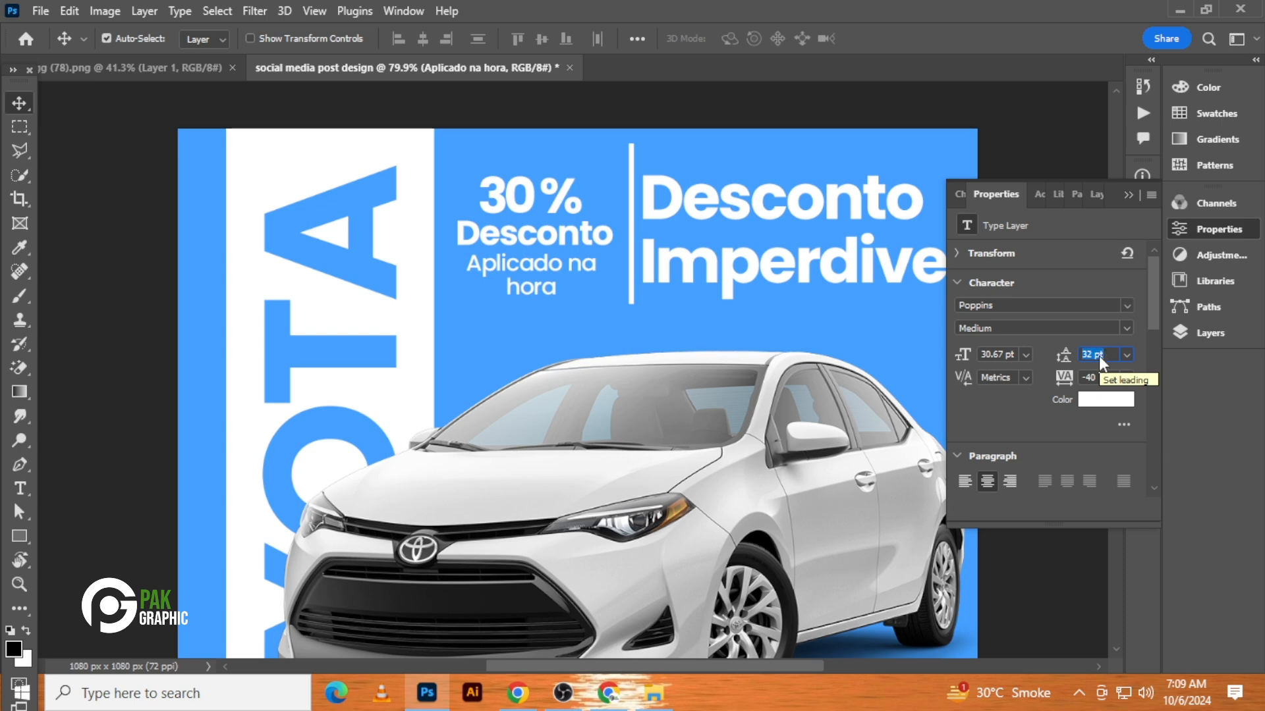
key(Up)
click(128, 242)
key(ctrl+0)
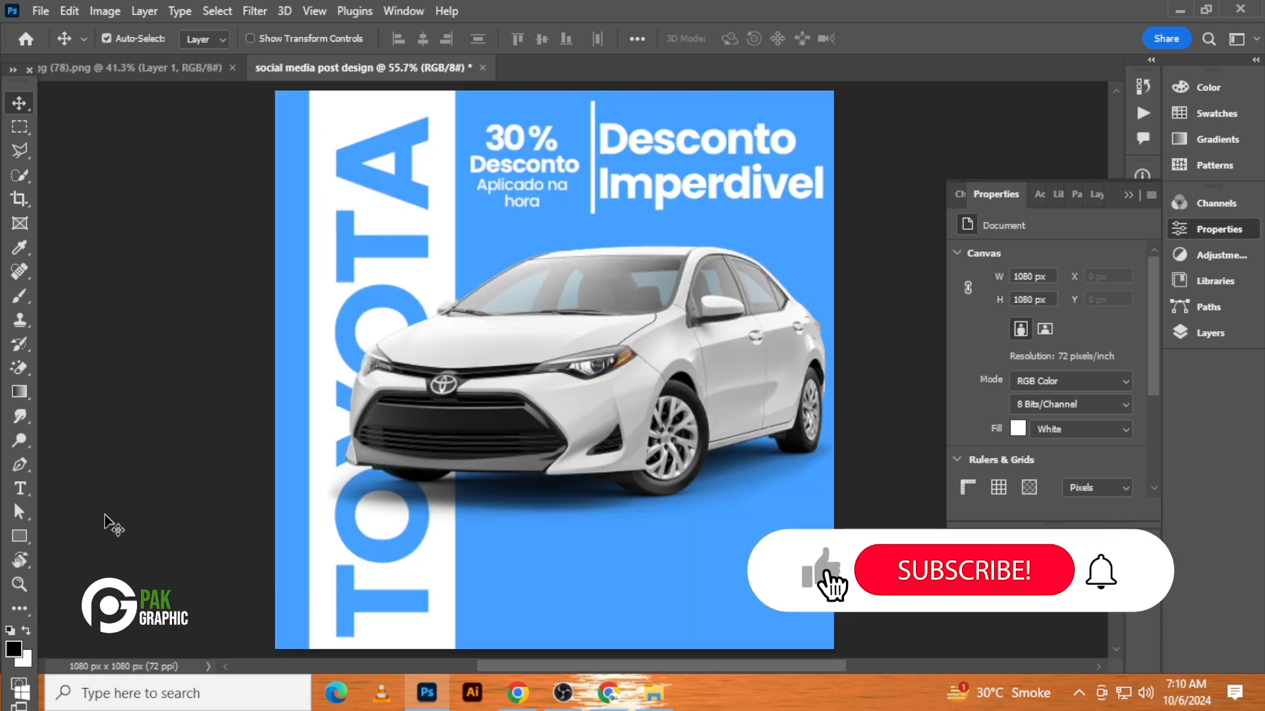
- Add the white text "Toyta Corolla 2024" below the car, scaled up to about 59 pt and centered in the blue area beside the white band
click(19, 488)
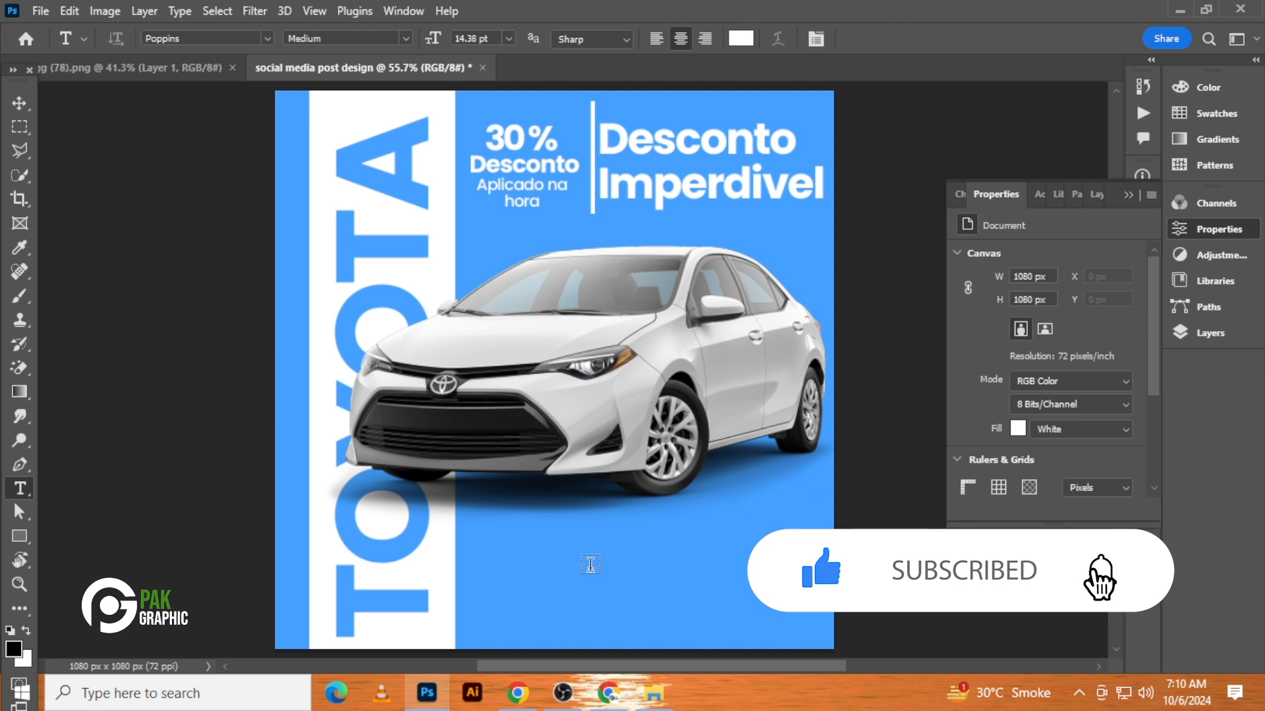
click(590, 565)
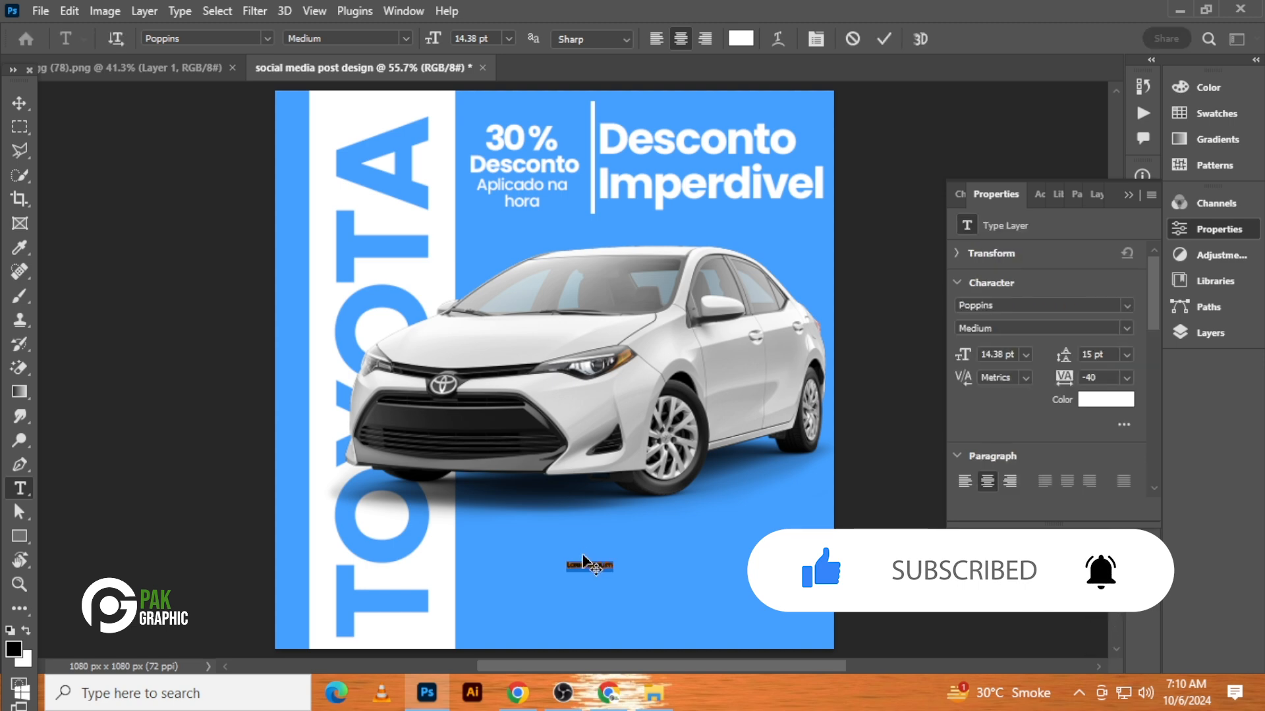
key(BackSpace)
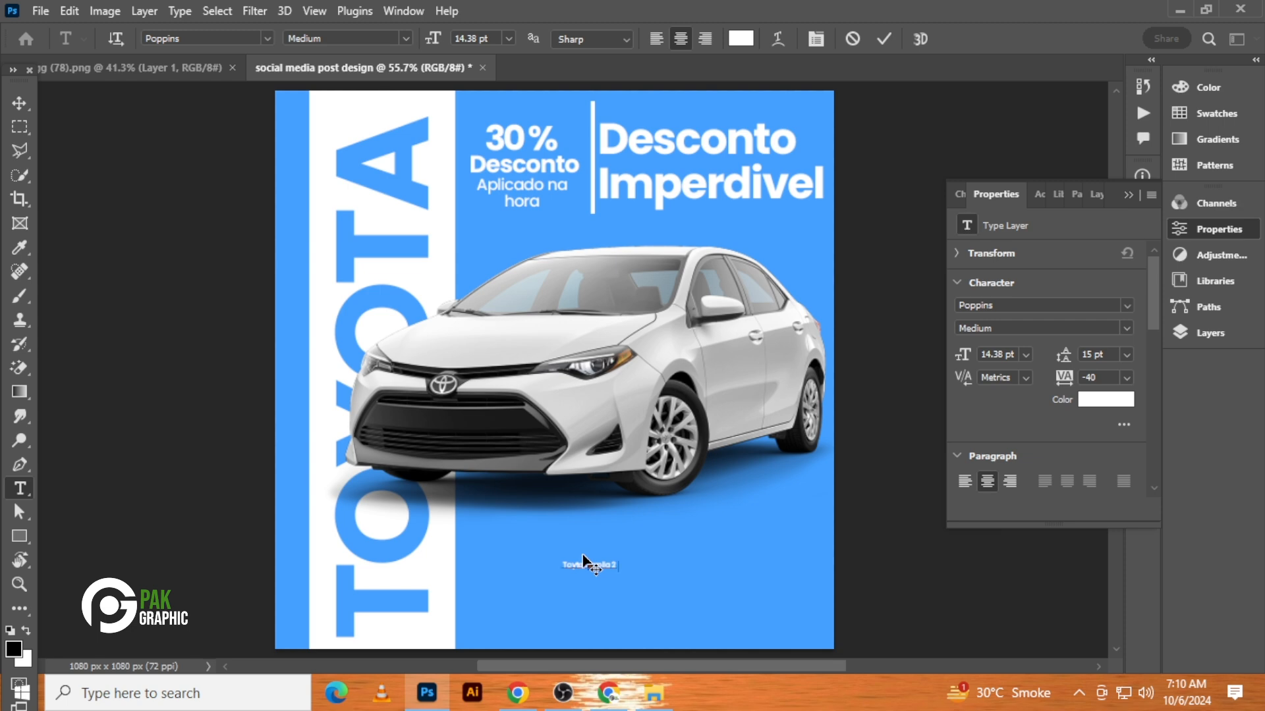
click(17, 100)
key(ctrl+t)
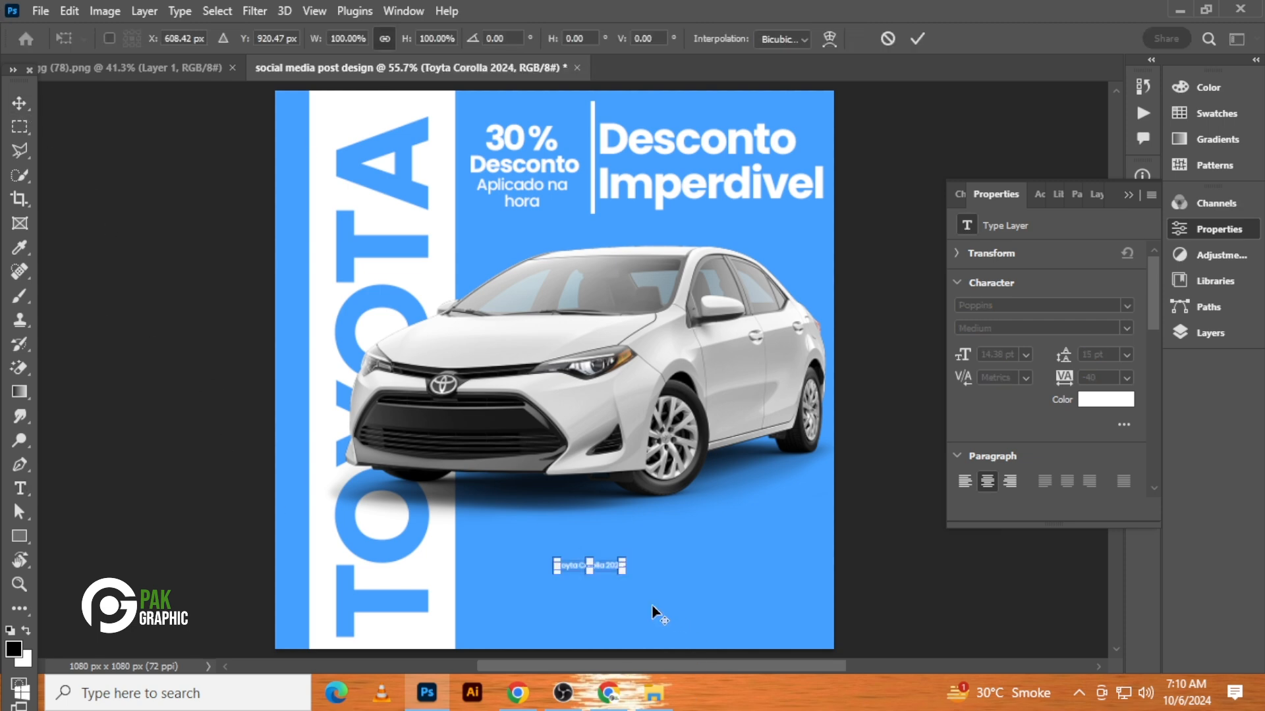
drag(624, 560, 725, 544)
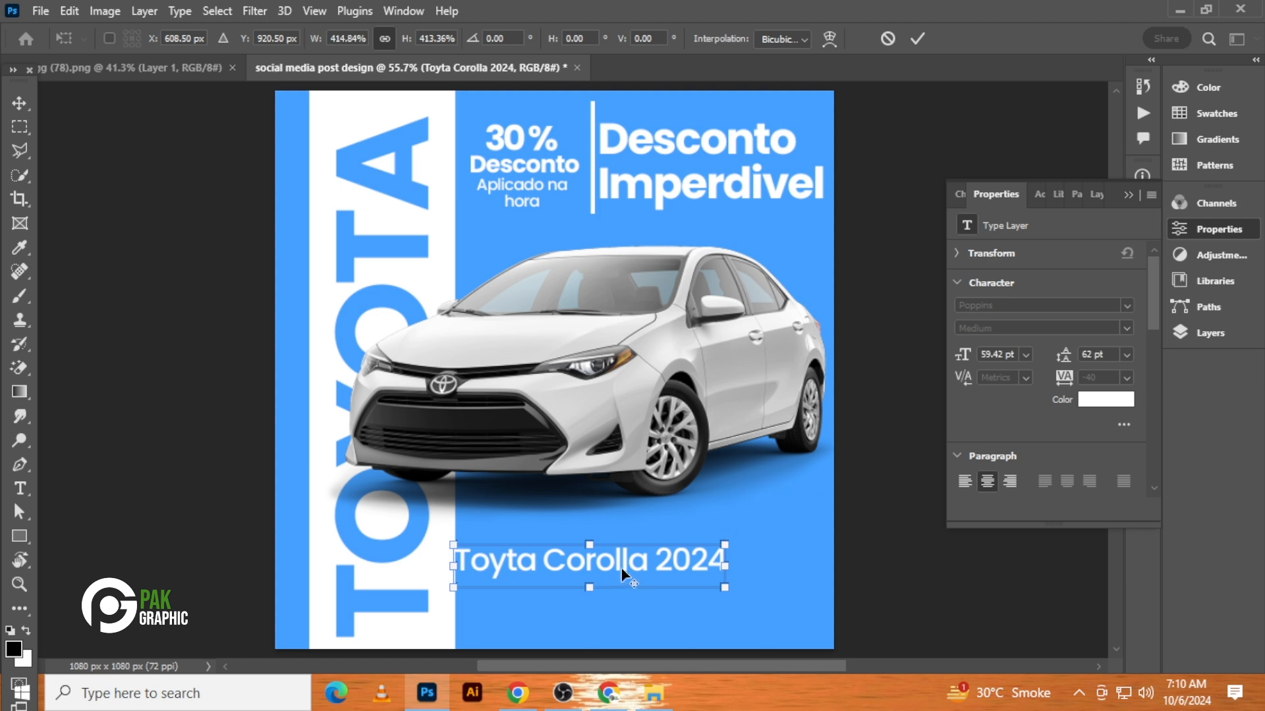
drag(627, 565, 664, 566)
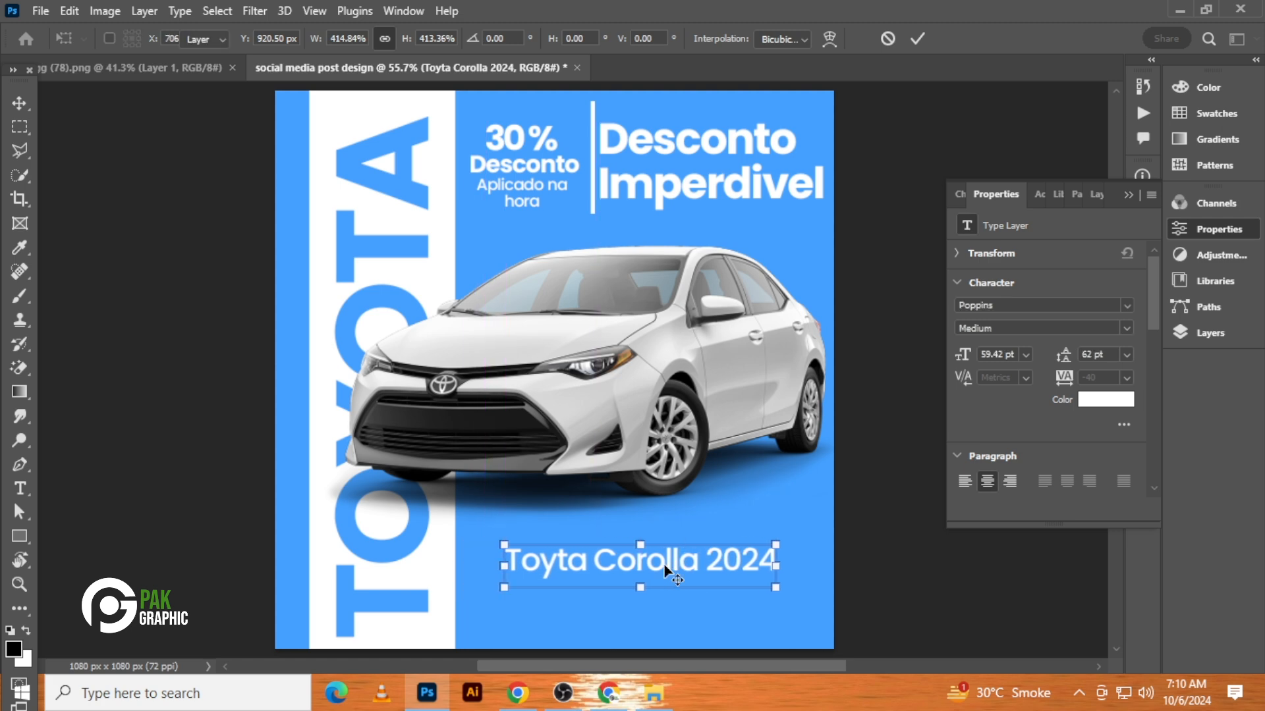
key(Return)
- Set the "Toyta Corolla 2024" text to Bold weight with tracking 0
click(1127, 324)
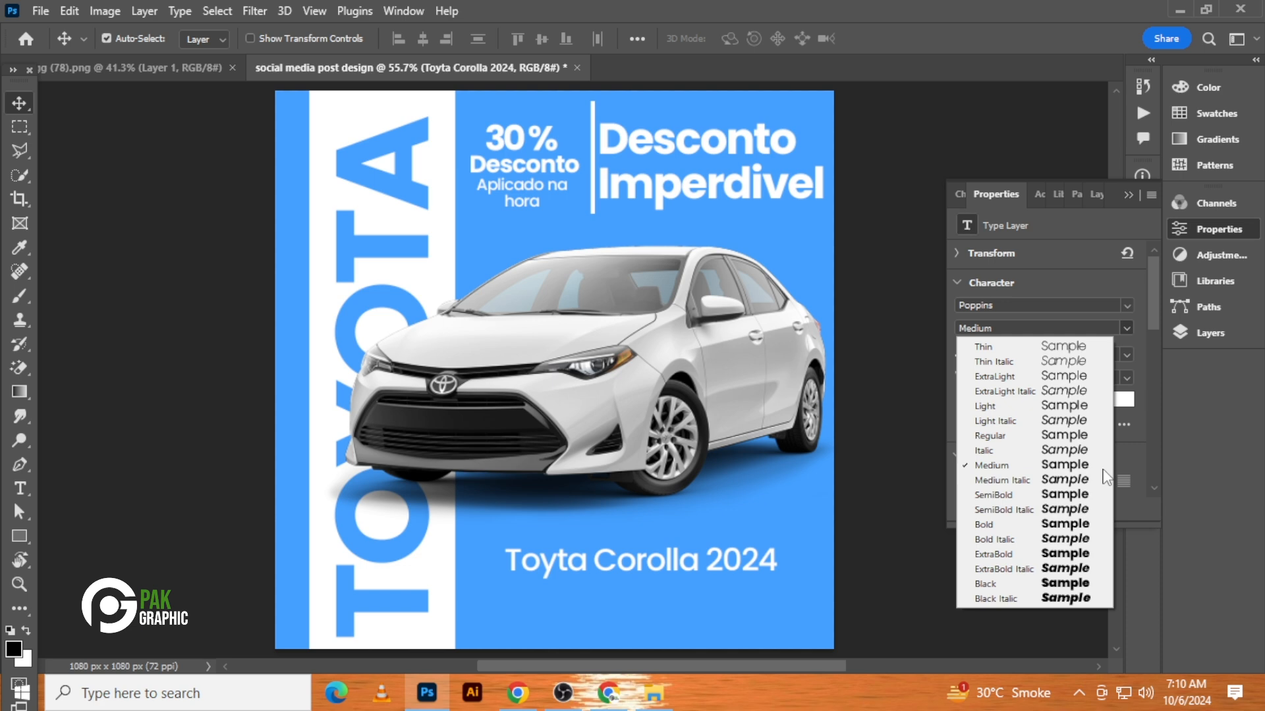
click(1077, 525)
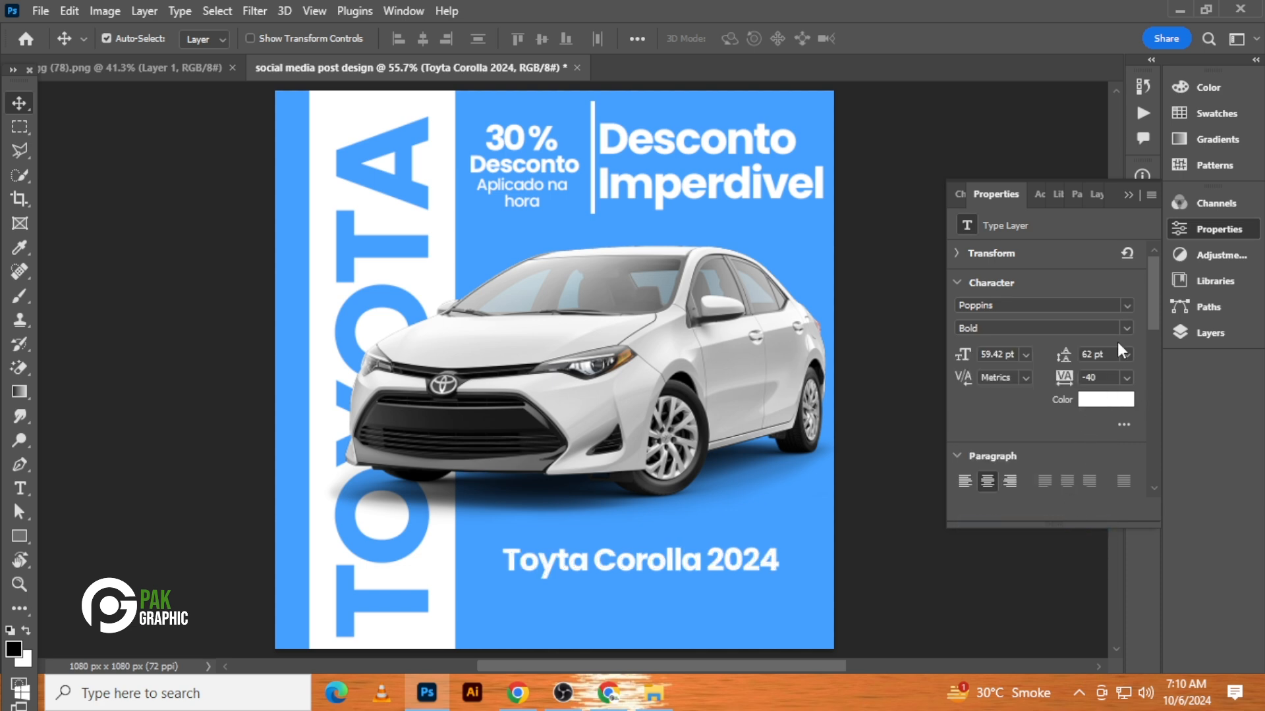
click(1128, 380)
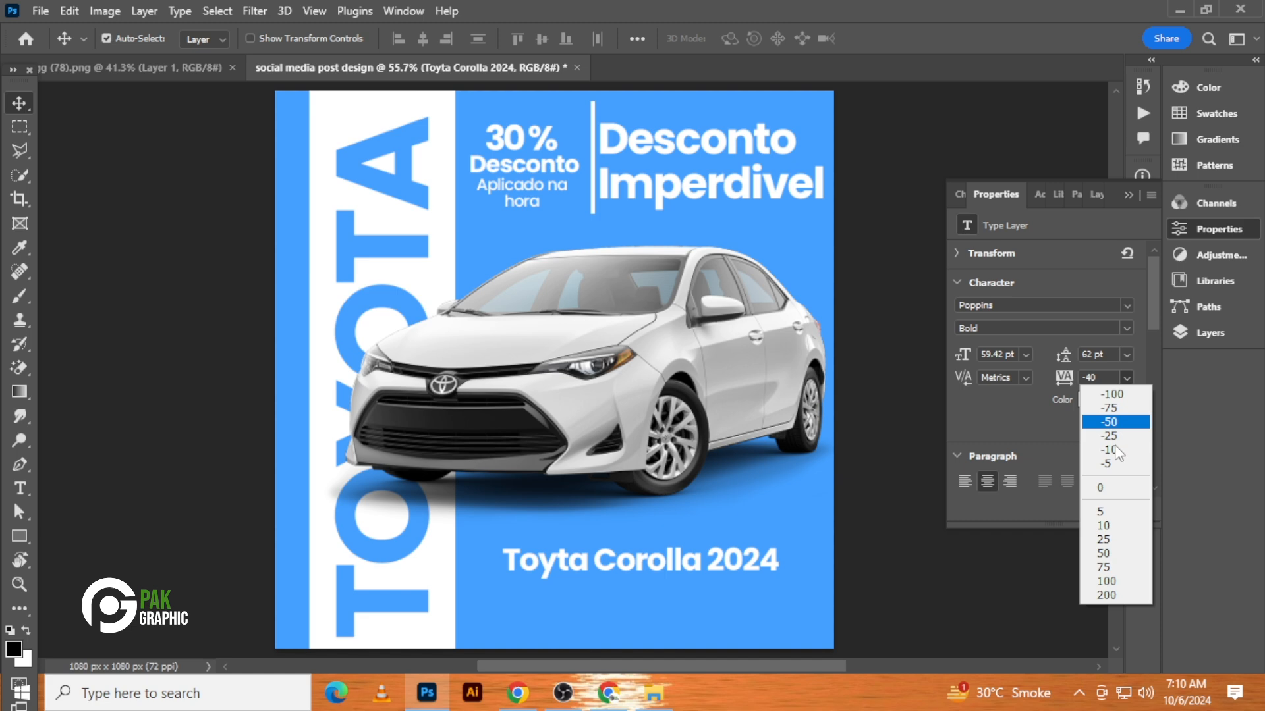
click(1109, 487)
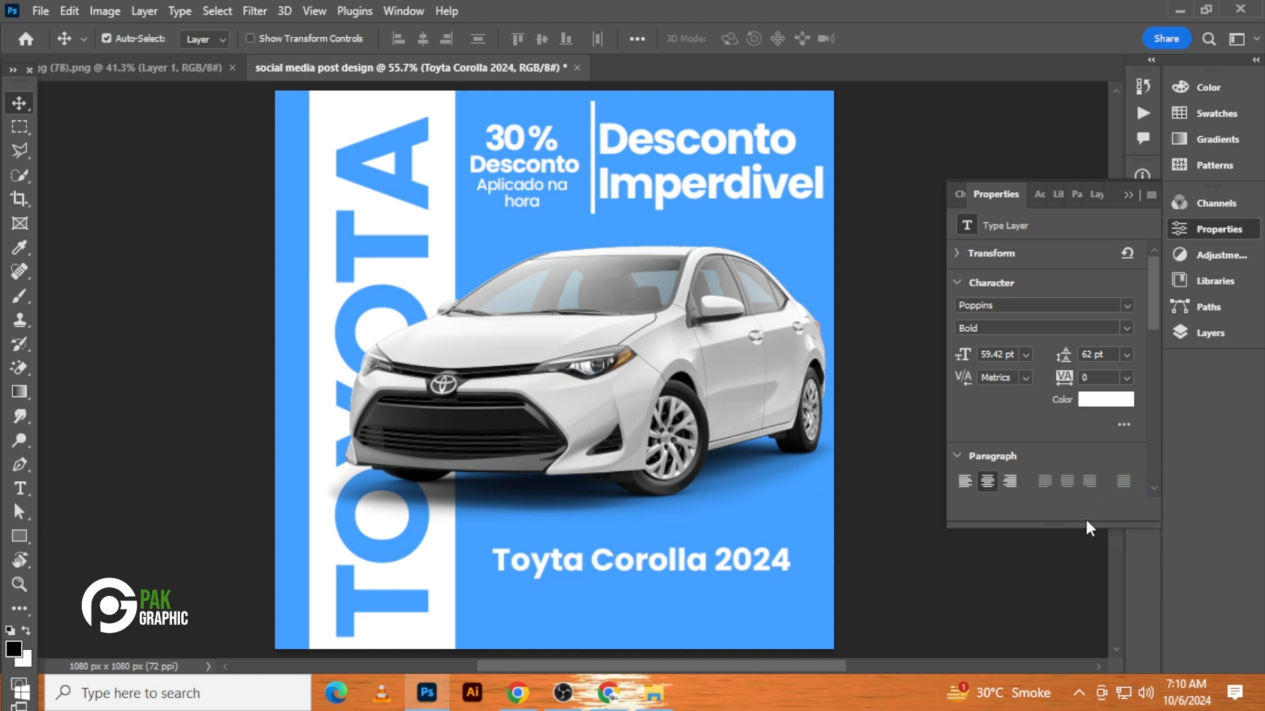
- Scale the "Toyta Corolla 2024" text down around its center to about 48 pt
key(ctrl)
key(ctrl+t)
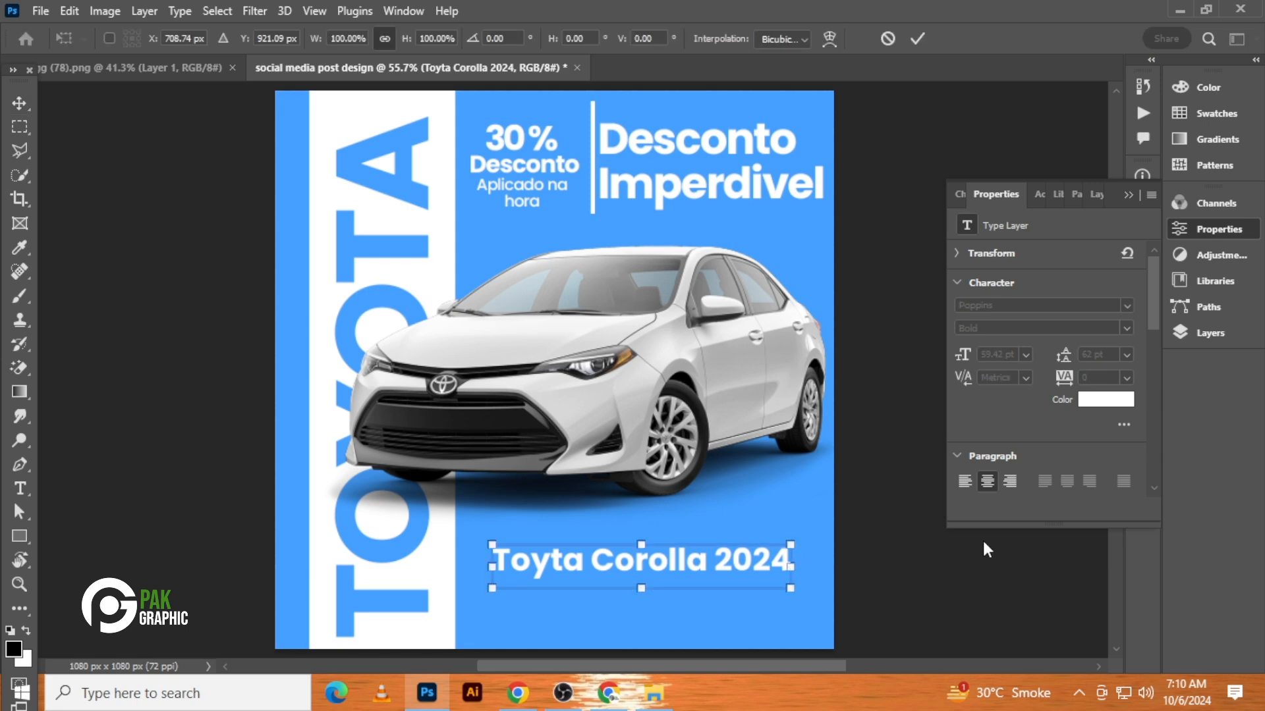
drag(790, 542, 744, 570)
key(Return)
- Add the white Bold text "38.800" below the model name and scale it up to about 91 pt
scroll(753, 567, down, 3)
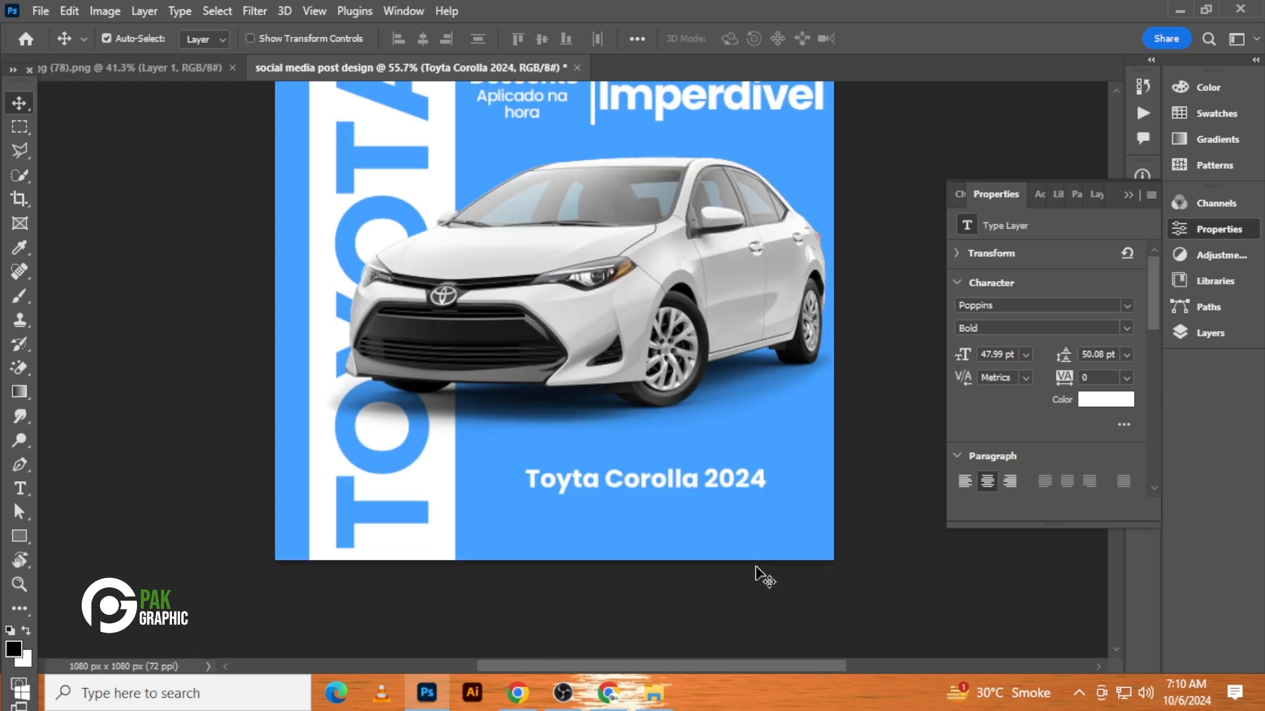
click(20, 490)
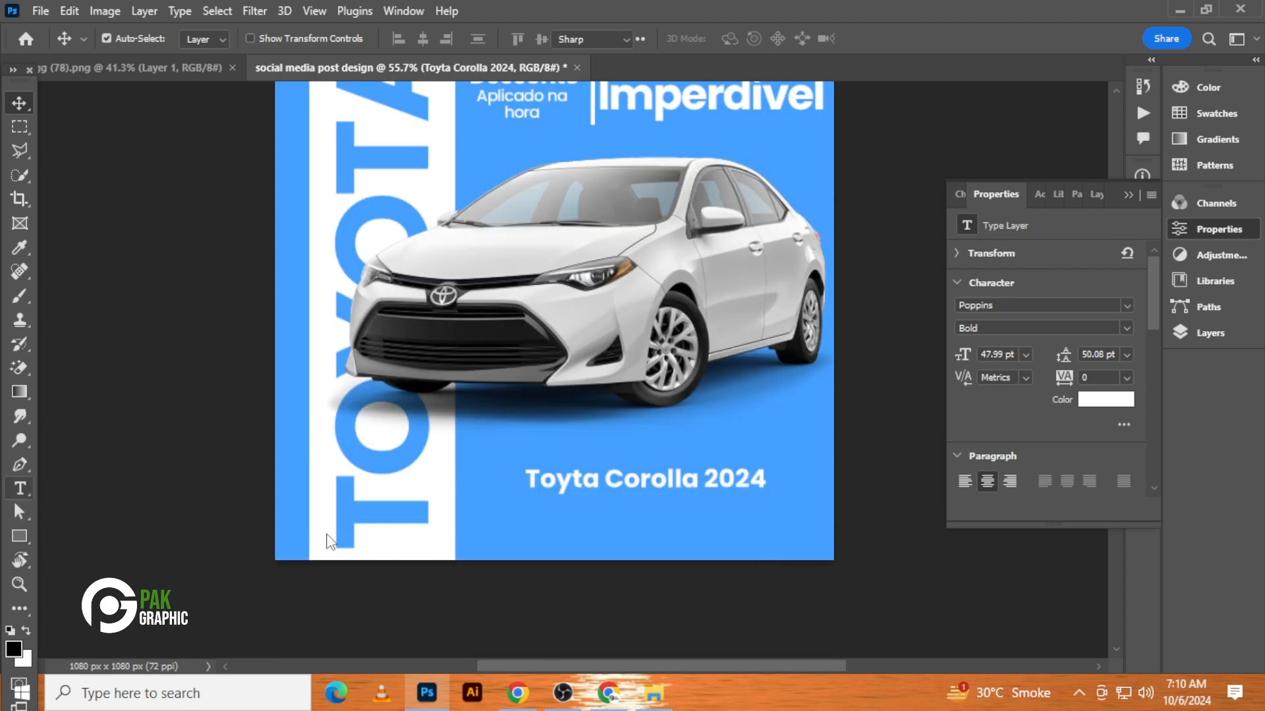
click(569, 520)
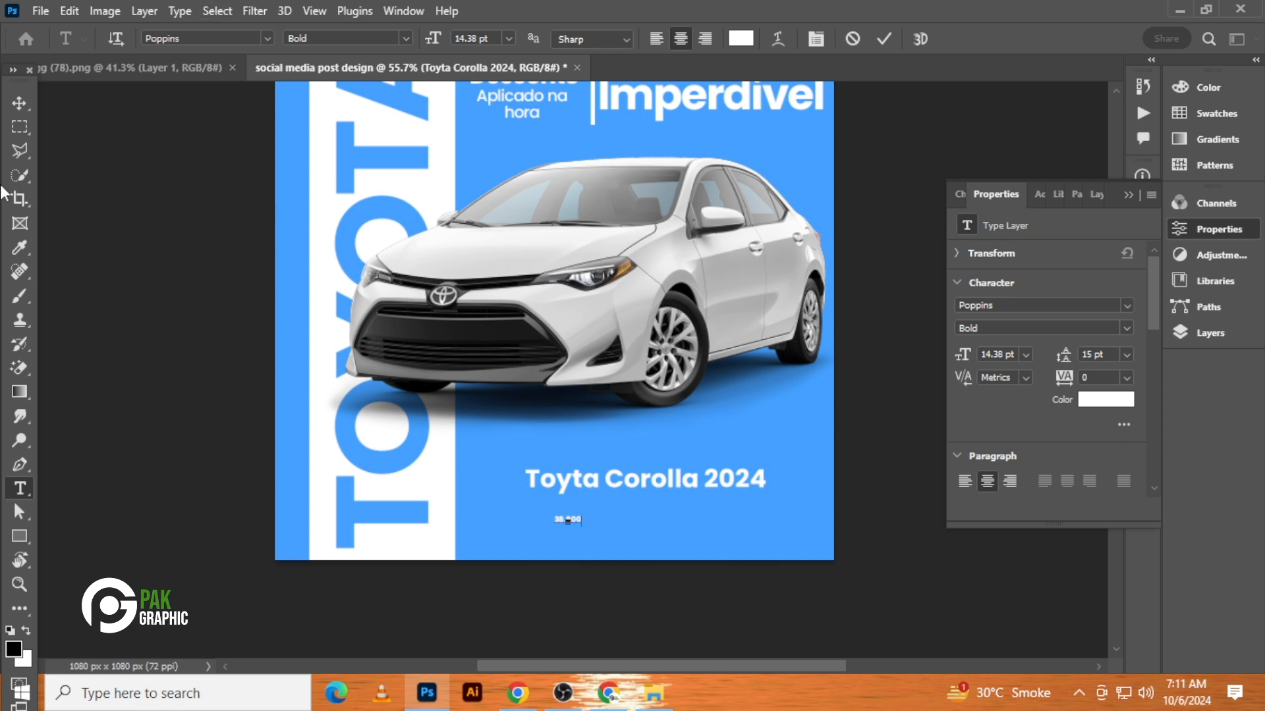
click(20, 104)
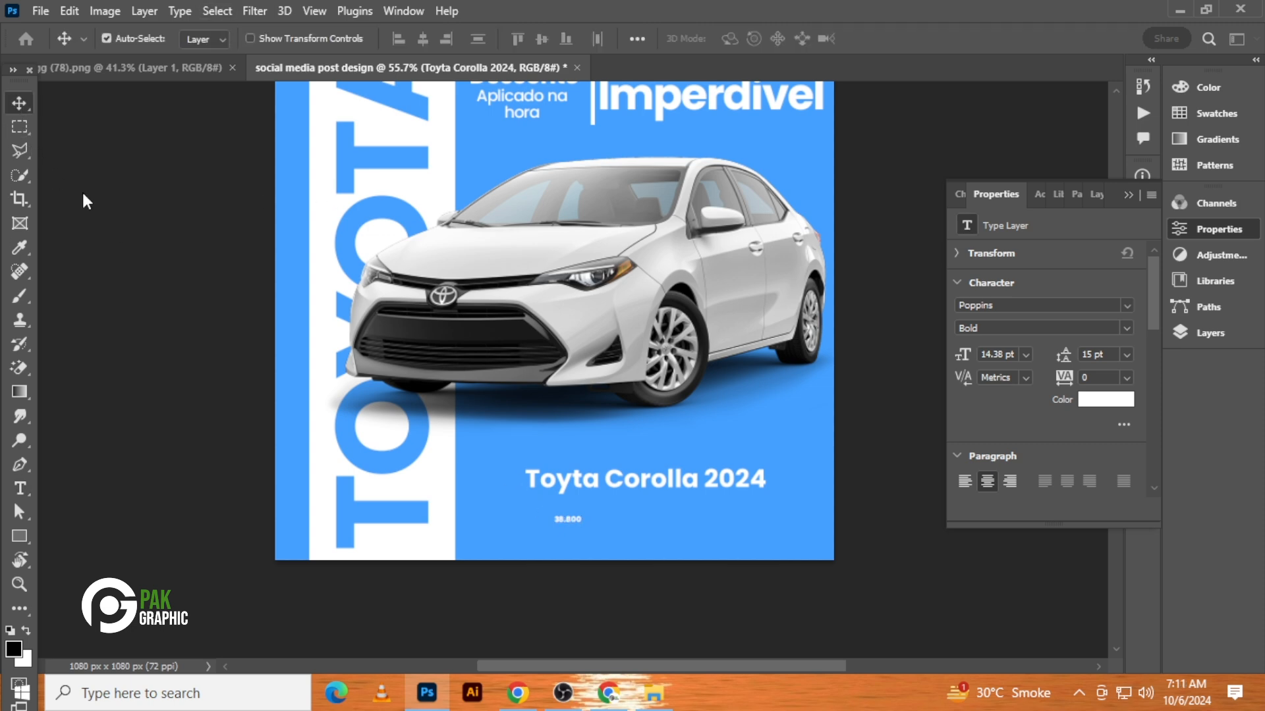
key(ctrl+t)
drag(585, 509, 691, 532)
key(Return)
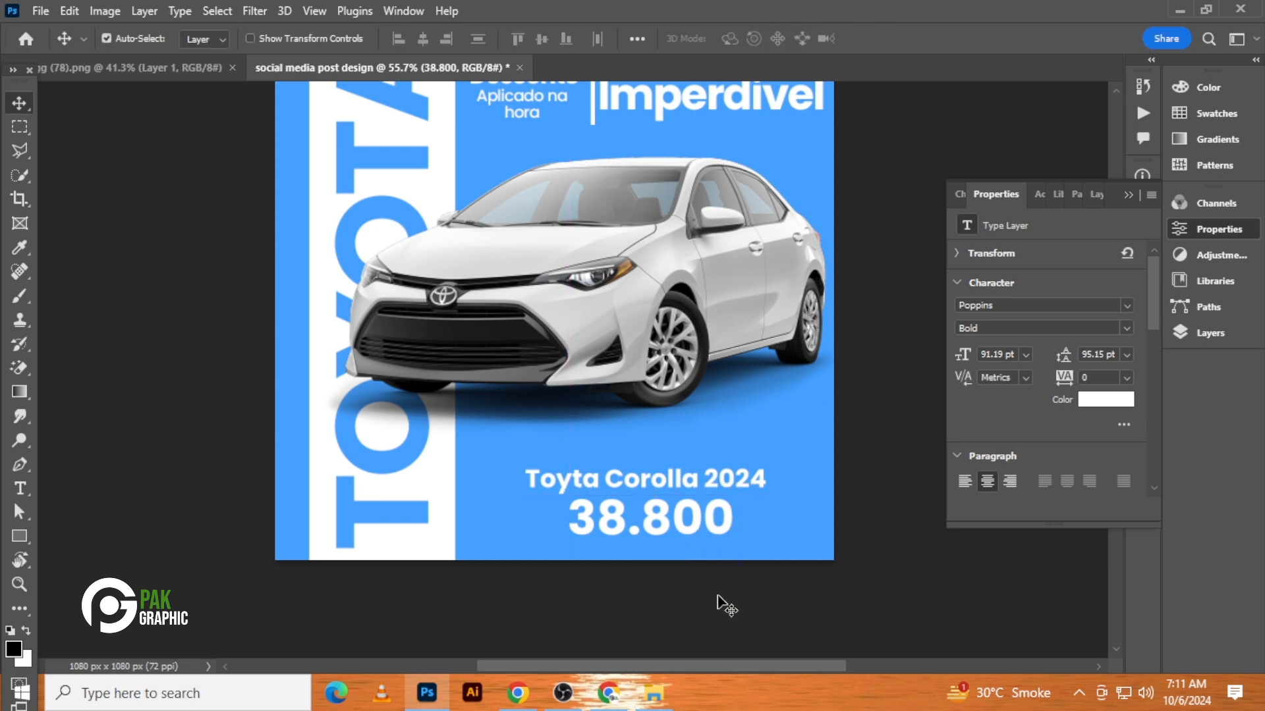
- Align the "38.800" price and the "Toyta Corolla 2024" text on their horizontal centers, then deselect them
drag(717, 596, 640, 485)
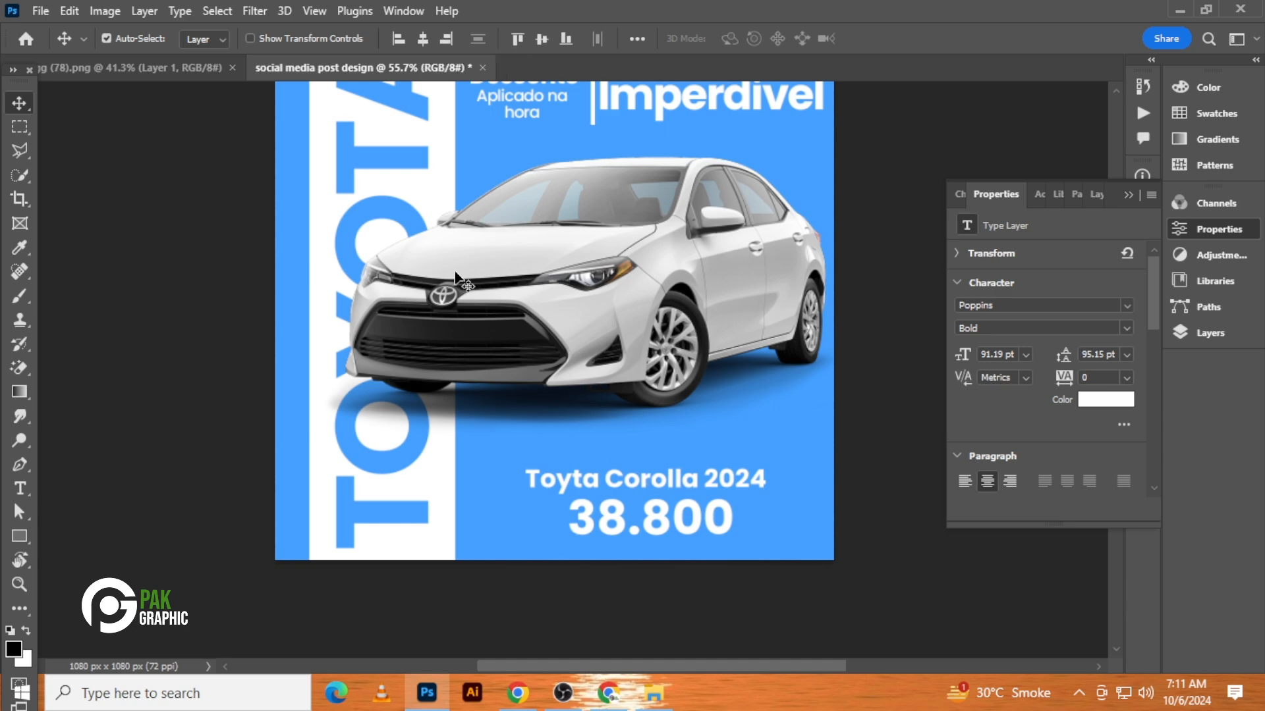
click(422, 44)
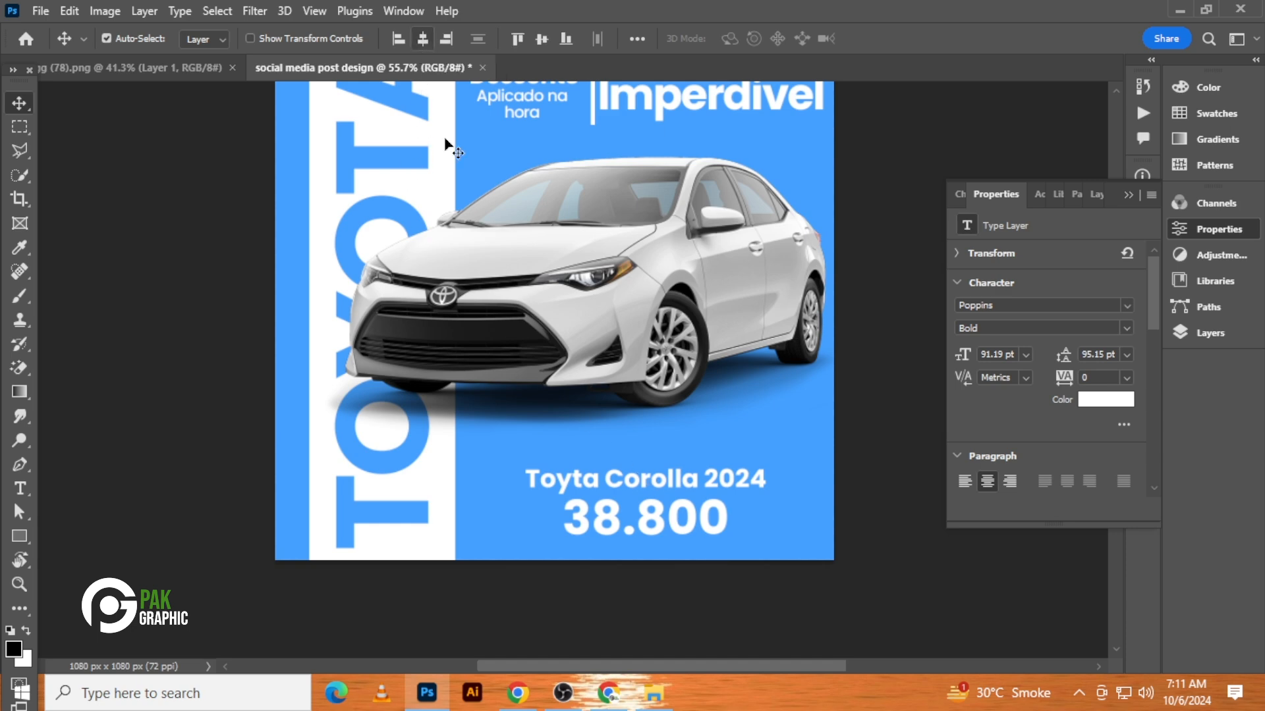
click(714, 639)
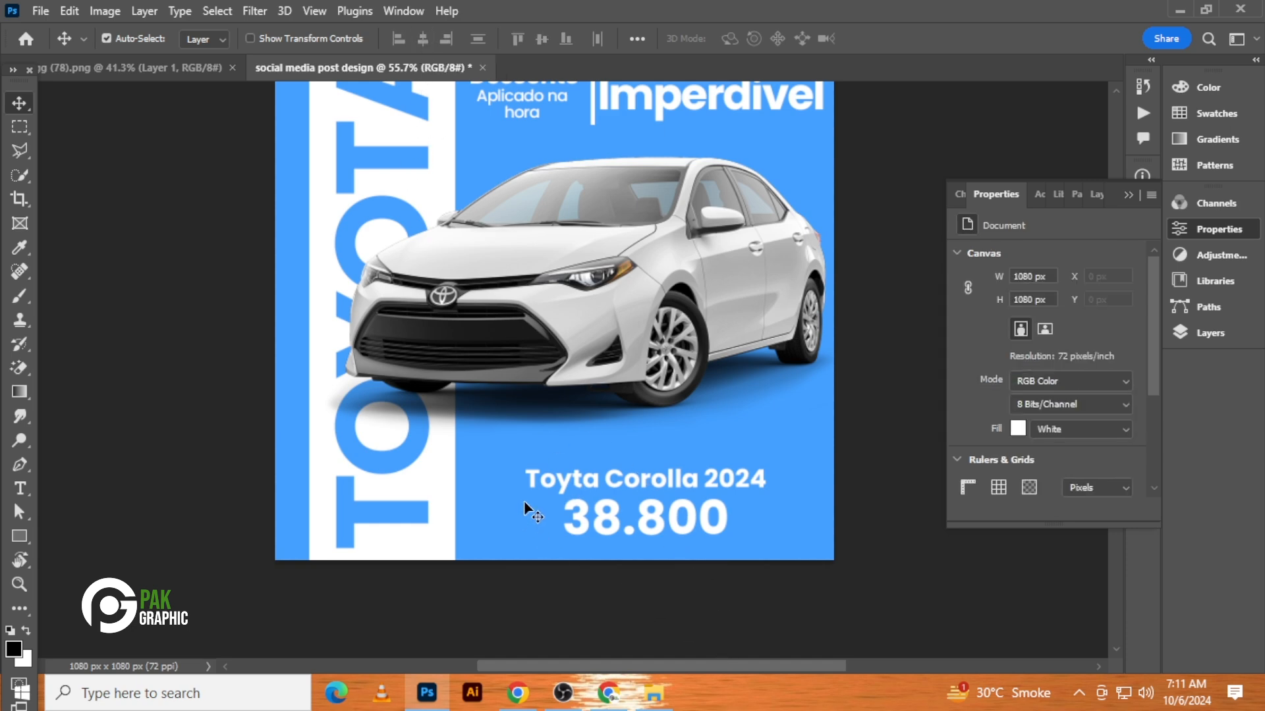
- Scale the model name and price together to about 112% and shift them up slightly below the car
drag(495, 448, 585, 471)
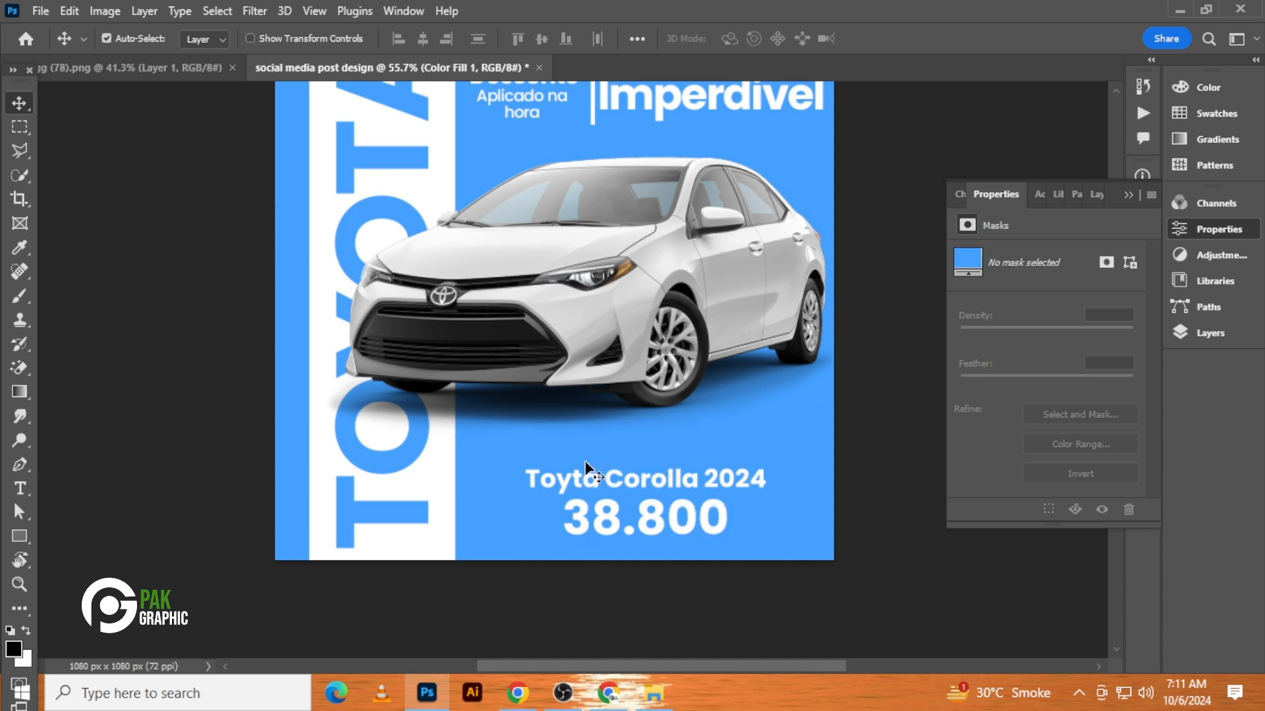
key(ctrl+t)
drag(756, 471, 721, 459)
key(Return)
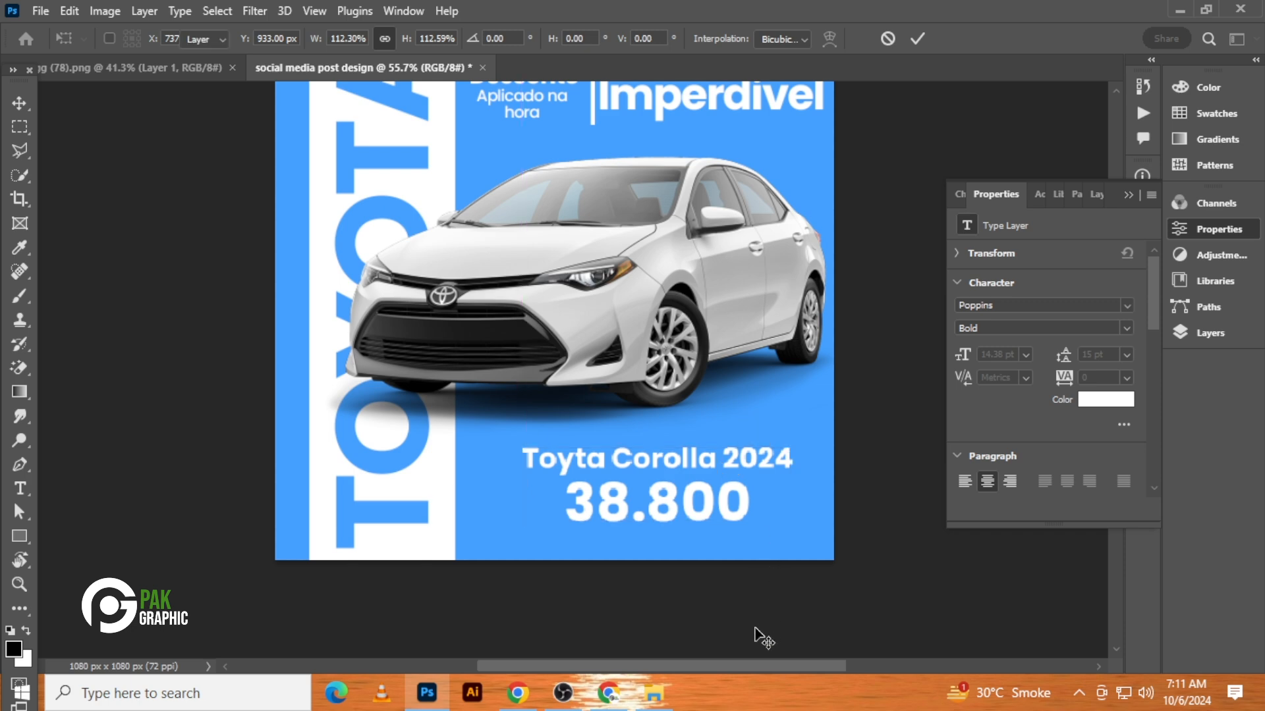
key(Up)
key(Up)
key(Up)
key(Up)
key(Up)
key(Up)
key(Up)
click(781, 636)
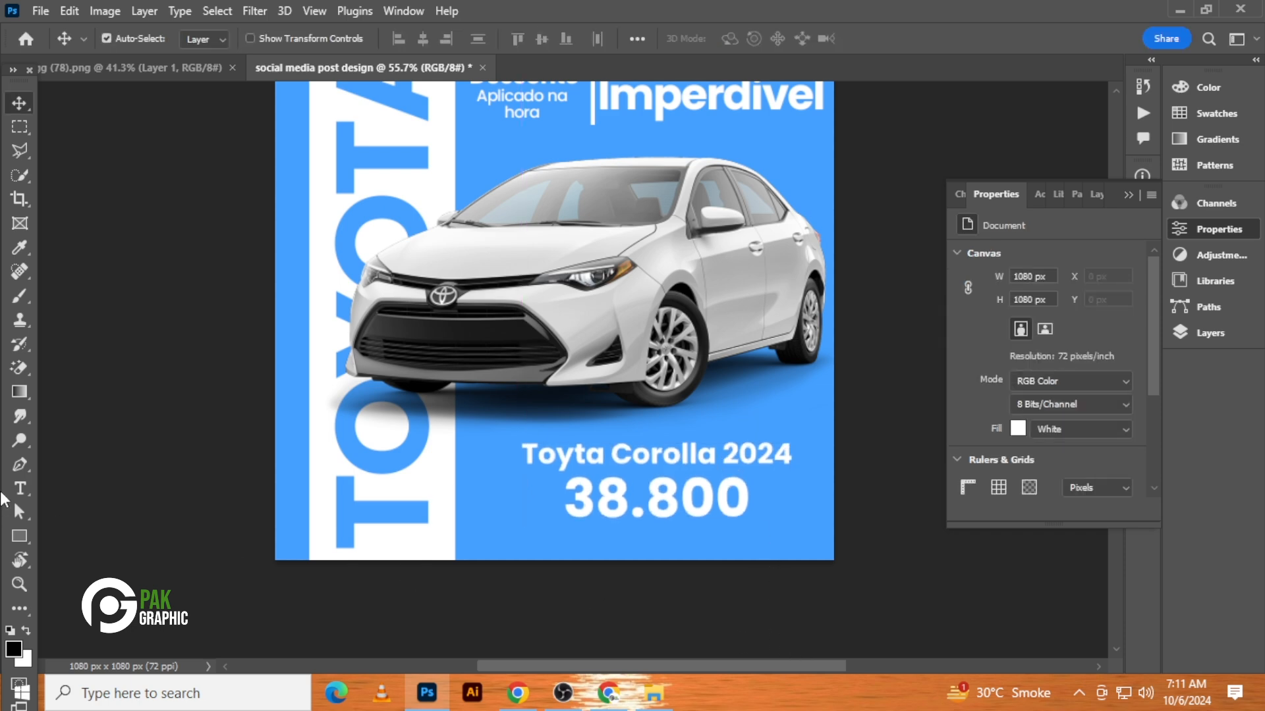
- Create a new layer and draw a rectangle about 603 x 180 px over the model name and price
click(19, 536)
click(1210, 333)
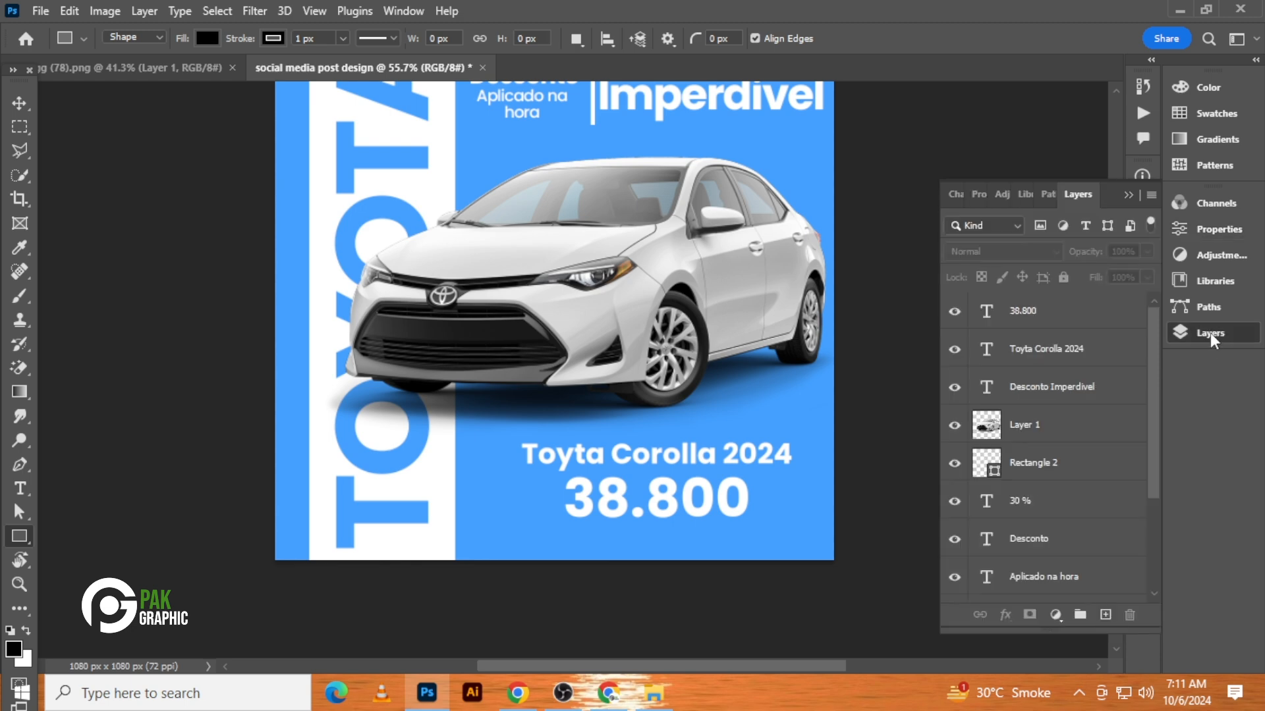
click(1105, 615)
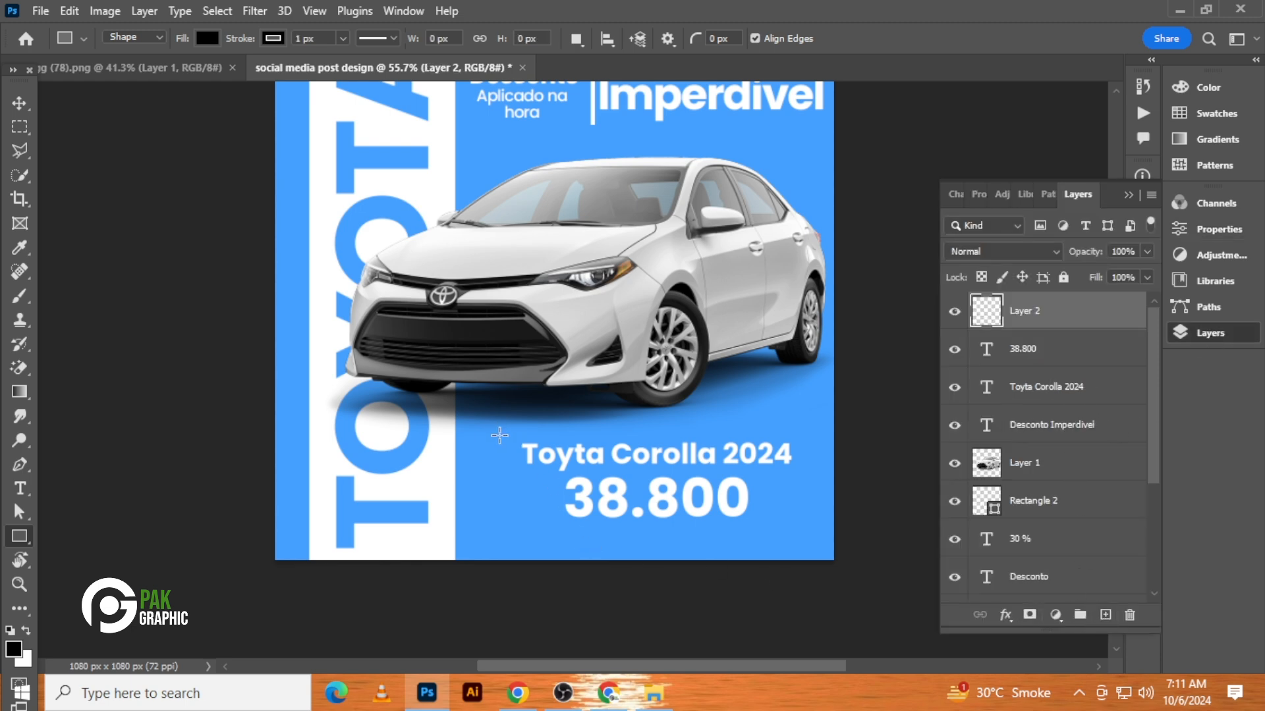
drag(499, 435, 809, 527)
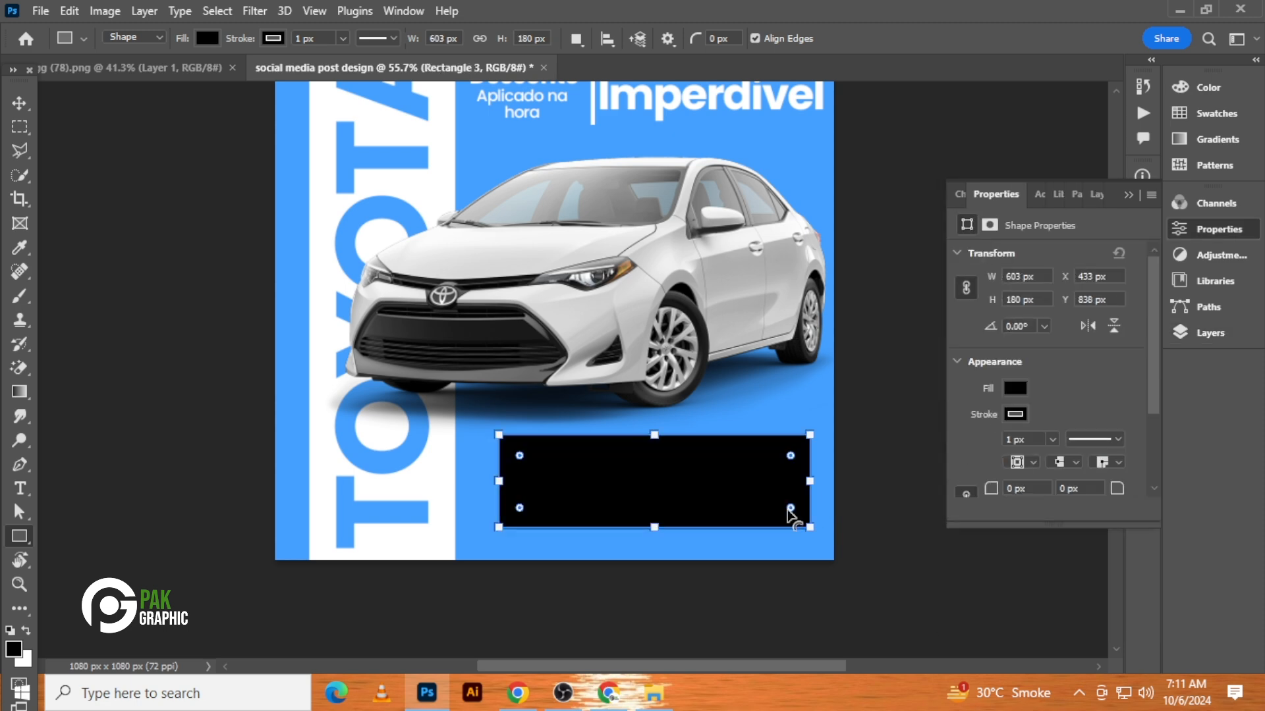
- Remove the rectangle's fill and give it a white stroke
click(1015, 388)
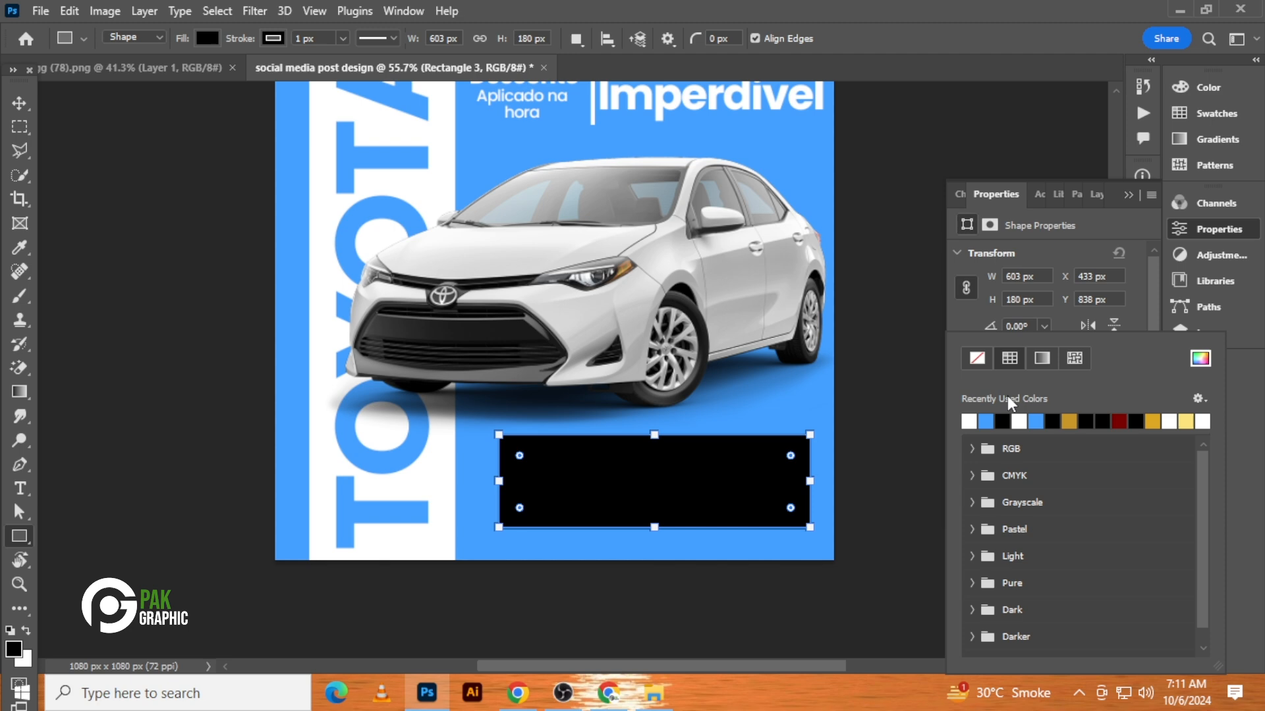
click(977, 357)
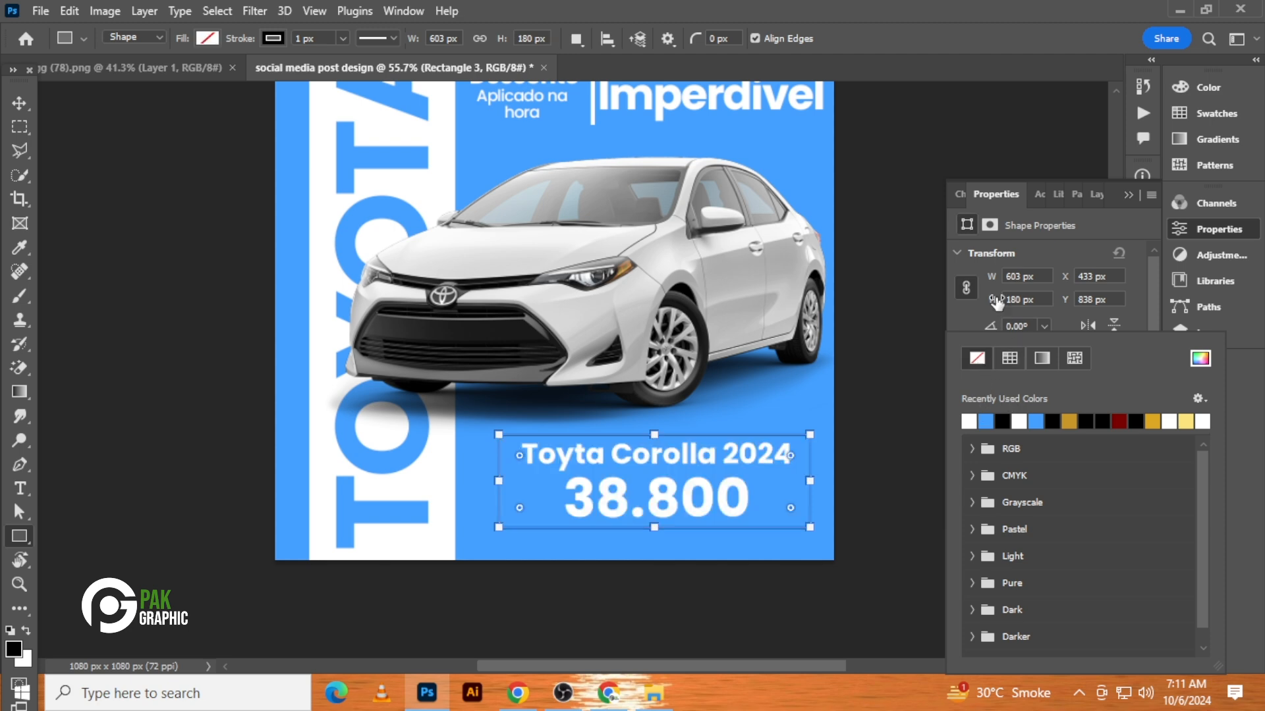
click(1068, 248)
click(1019, 415)
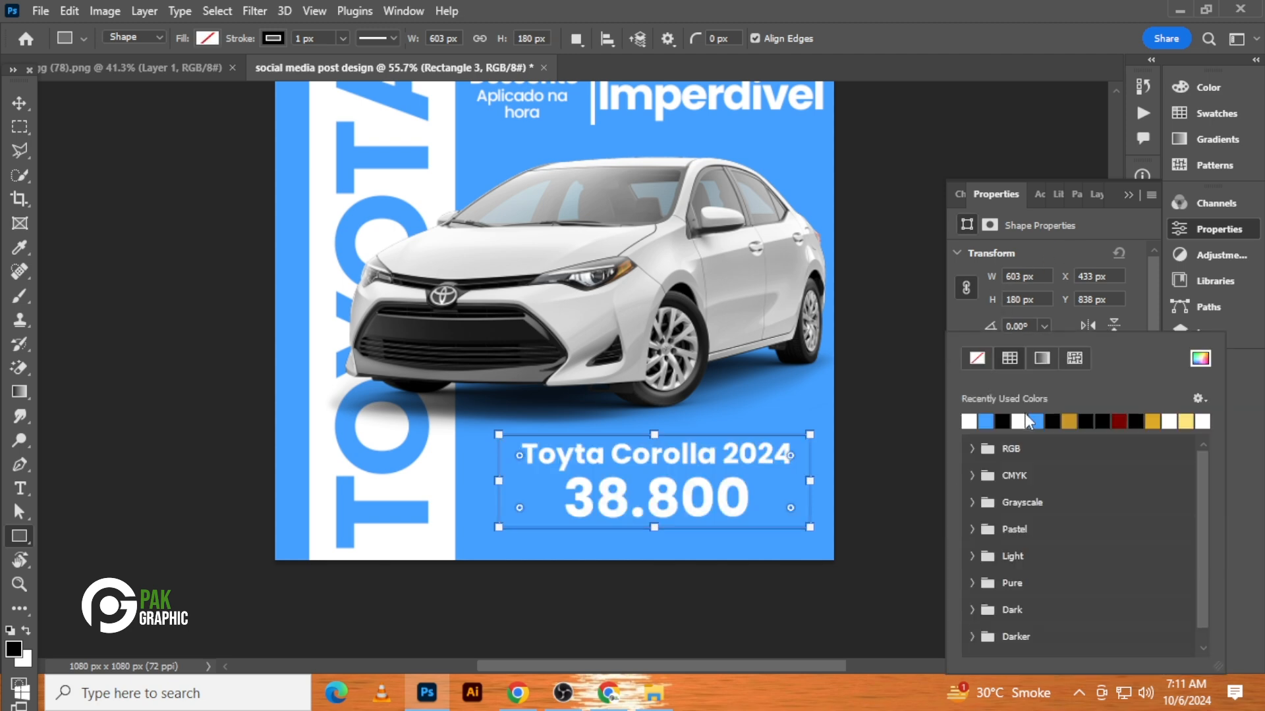
click(968, 422)
click(19, 103)
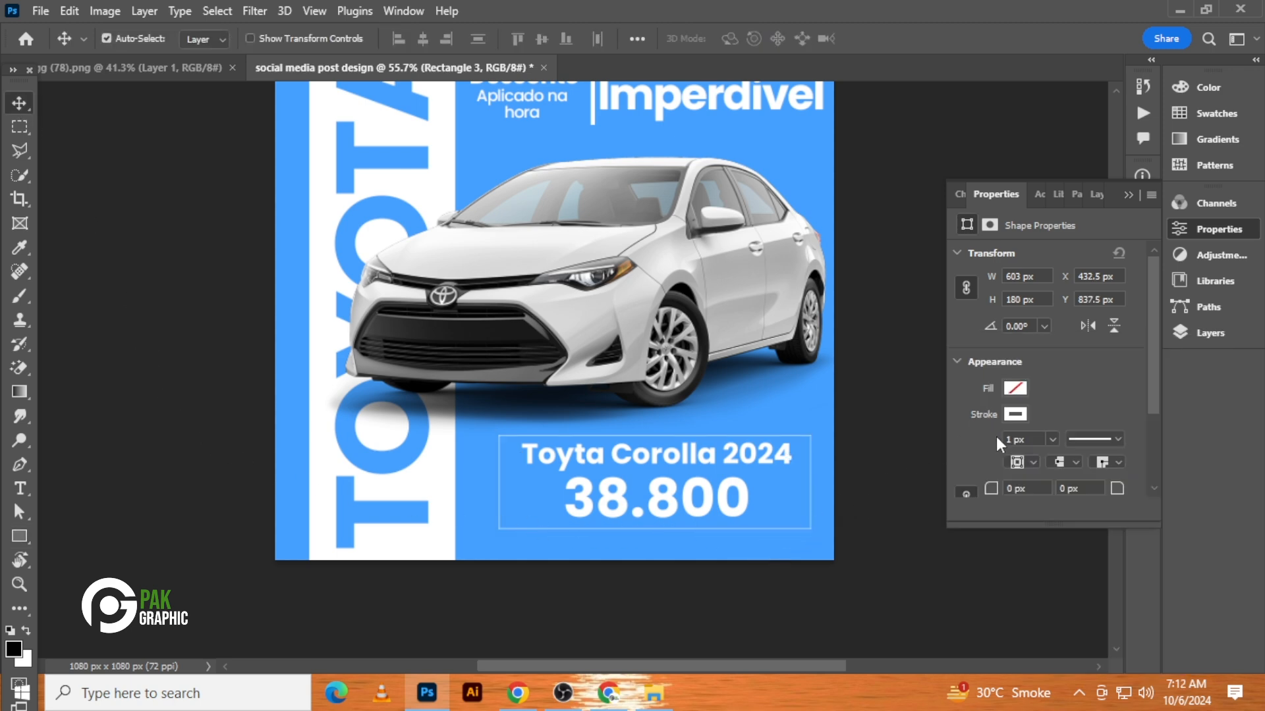
- Round all corners of the price frame to 40 px and deselect it
scroll(997, 437, down, 1)
drag(991, 443, 1036, 446)
click(891, 508)
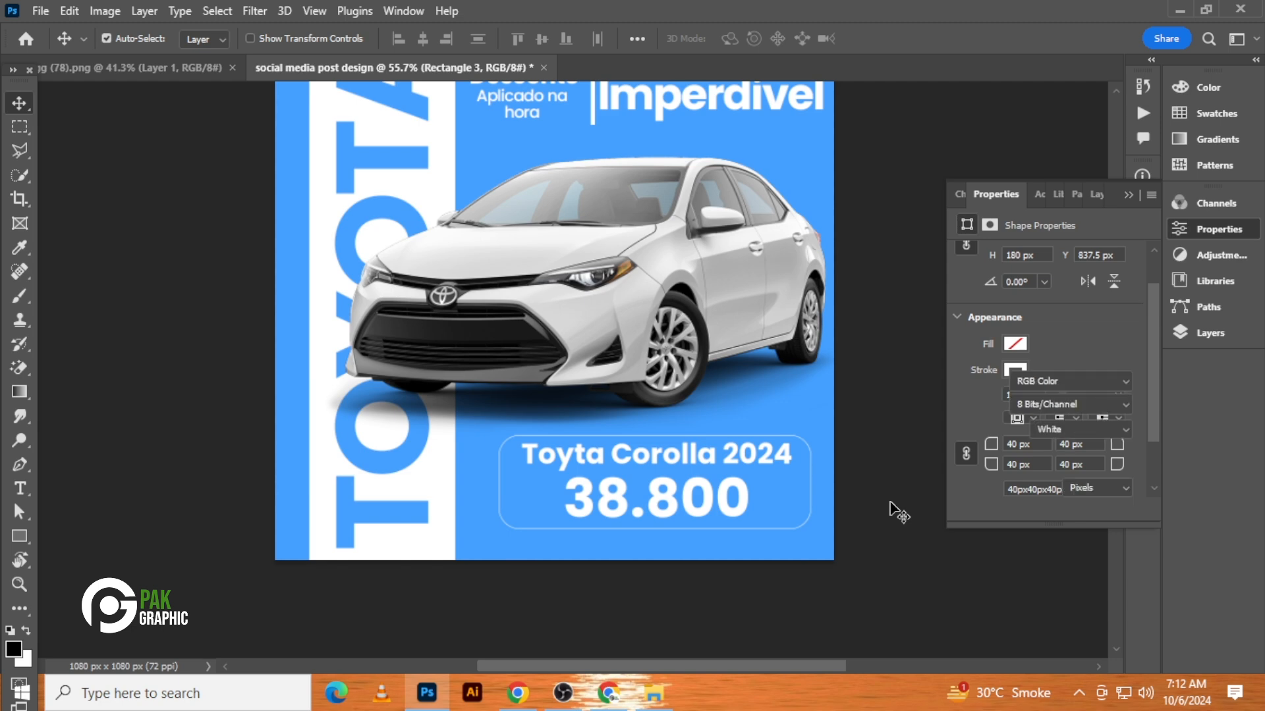
drag(876, 532, 765, 545)
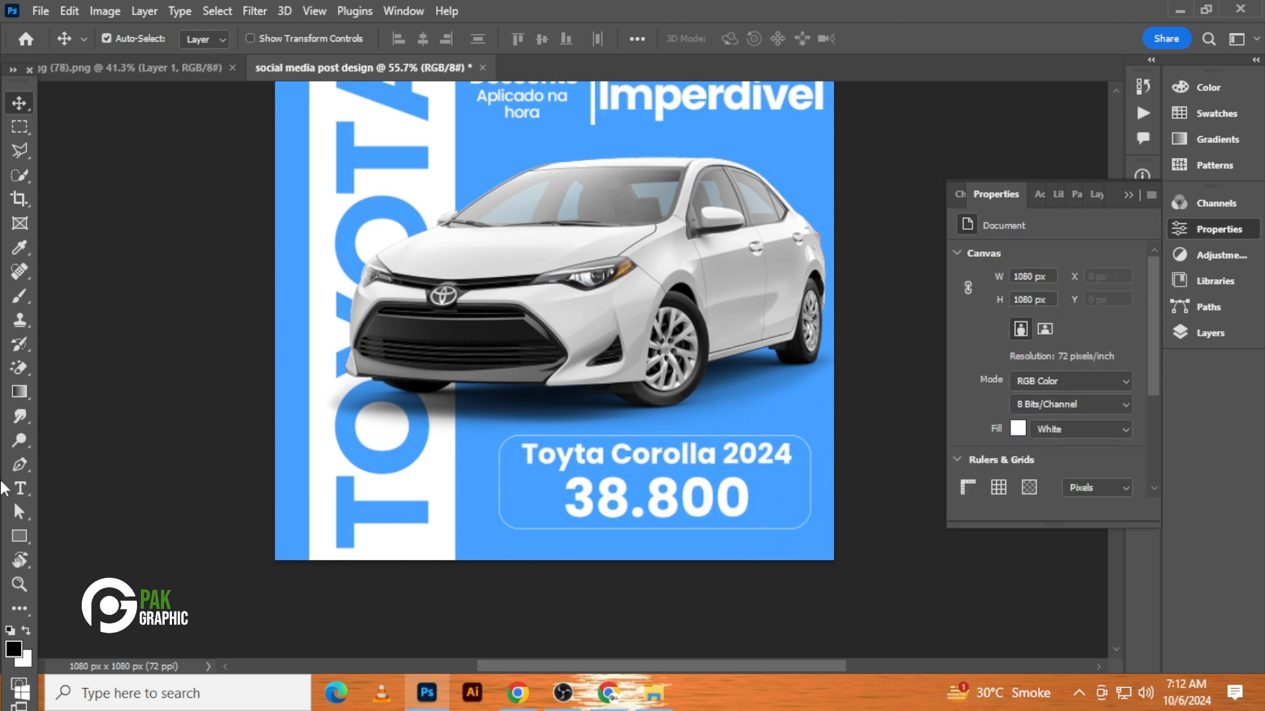
click(18, 489)
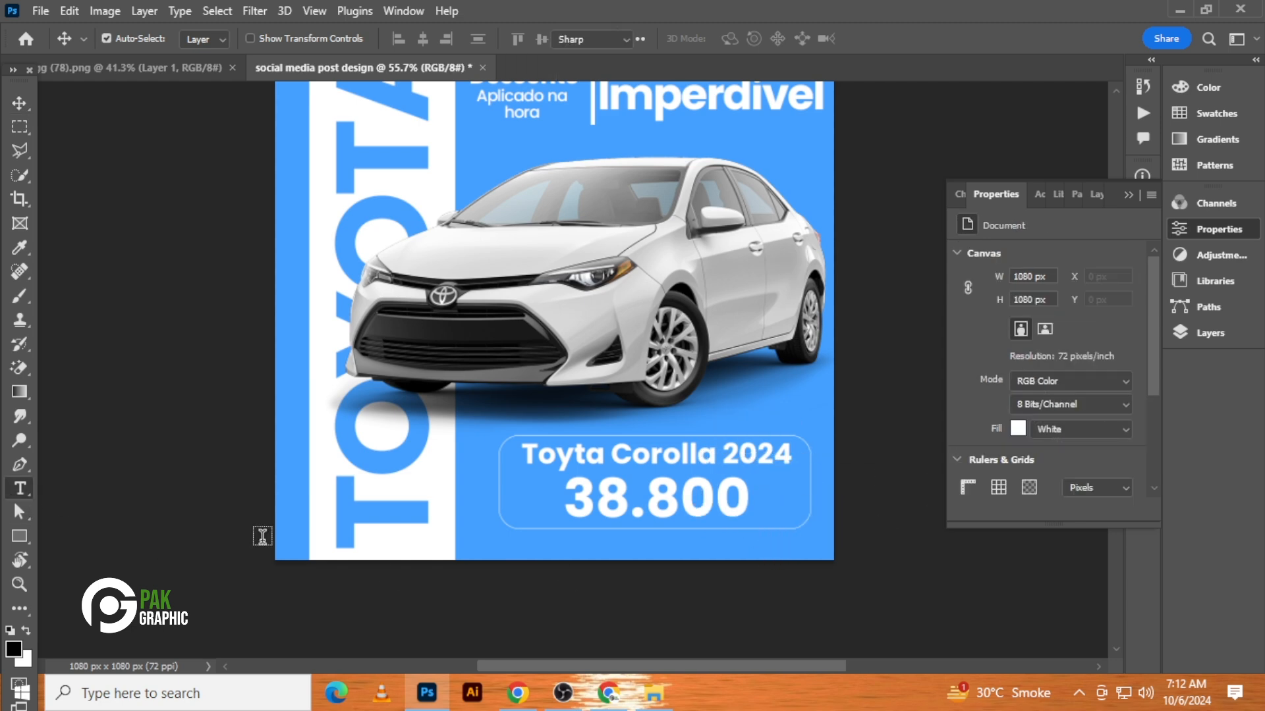
click(585, 546)
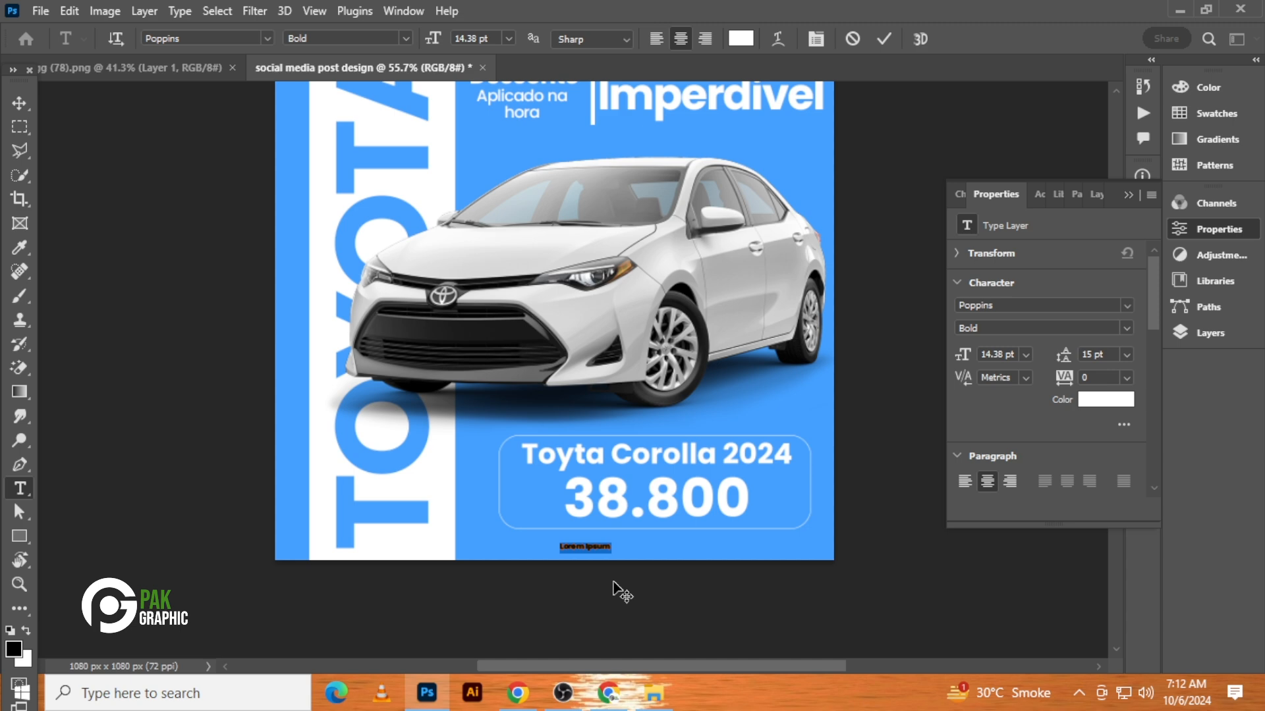
key(BackSpace)
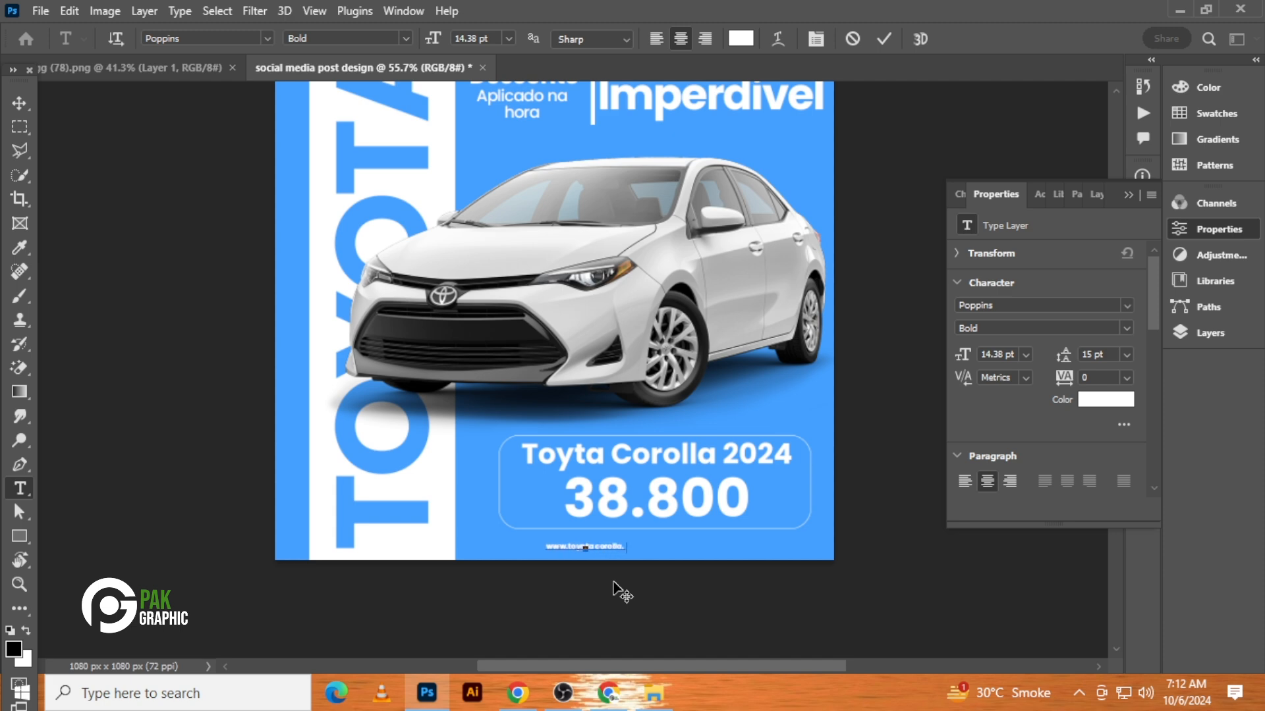
text(com)
click(25, 102)
- Set the web address to Light weight and scale it up to about 33 pt, centered under the price frame
click(1127, 328)
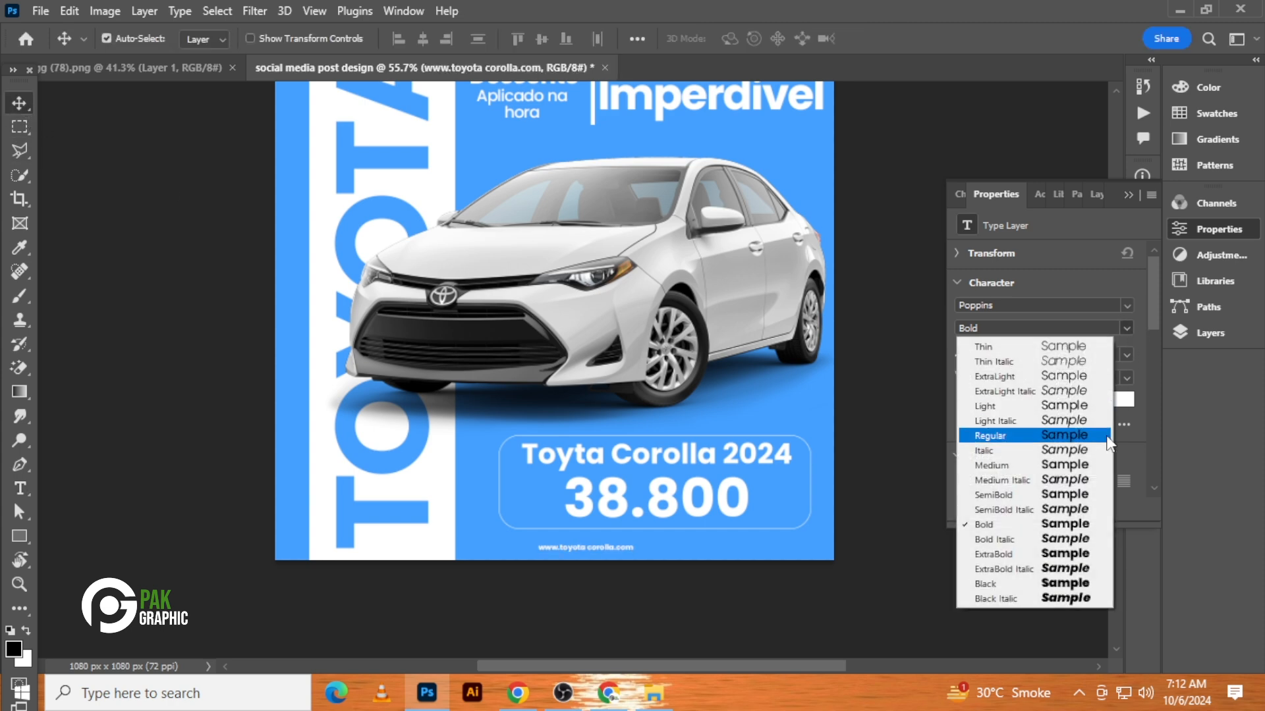
click(1094, 407)
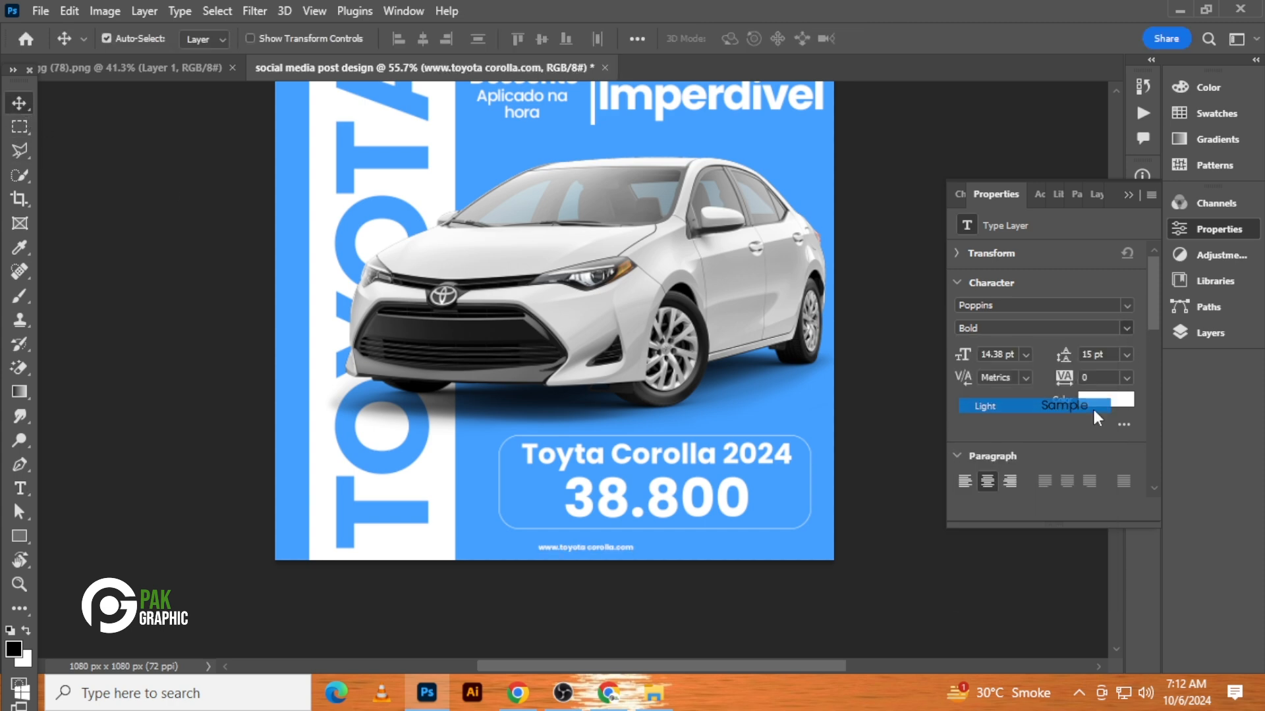
key(ctrl+t)
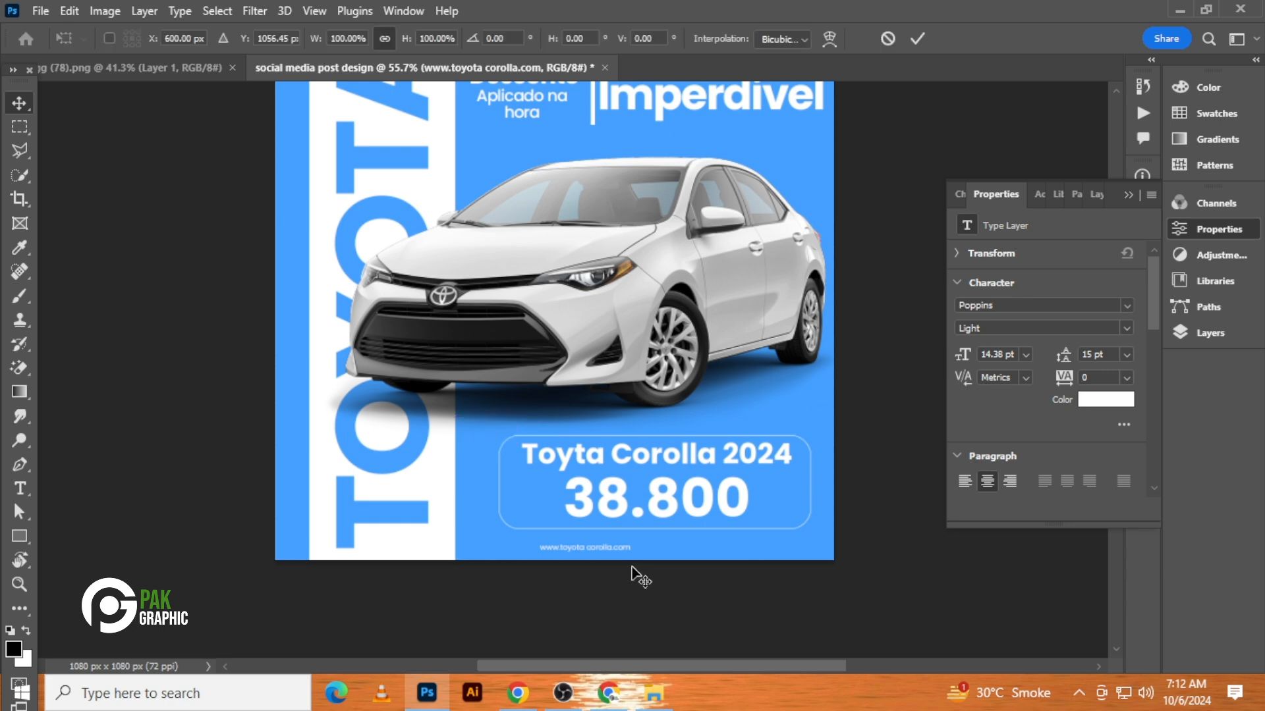
drag(629, 557, 725, 550)
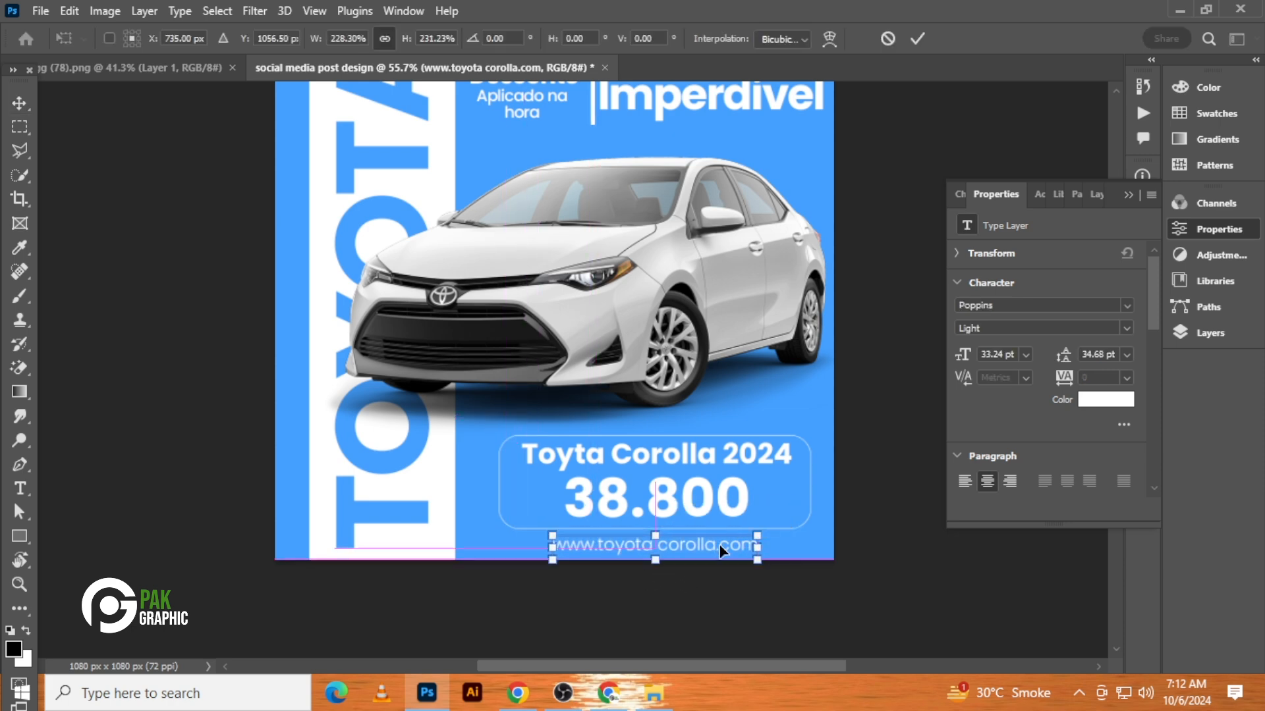
key(Return)
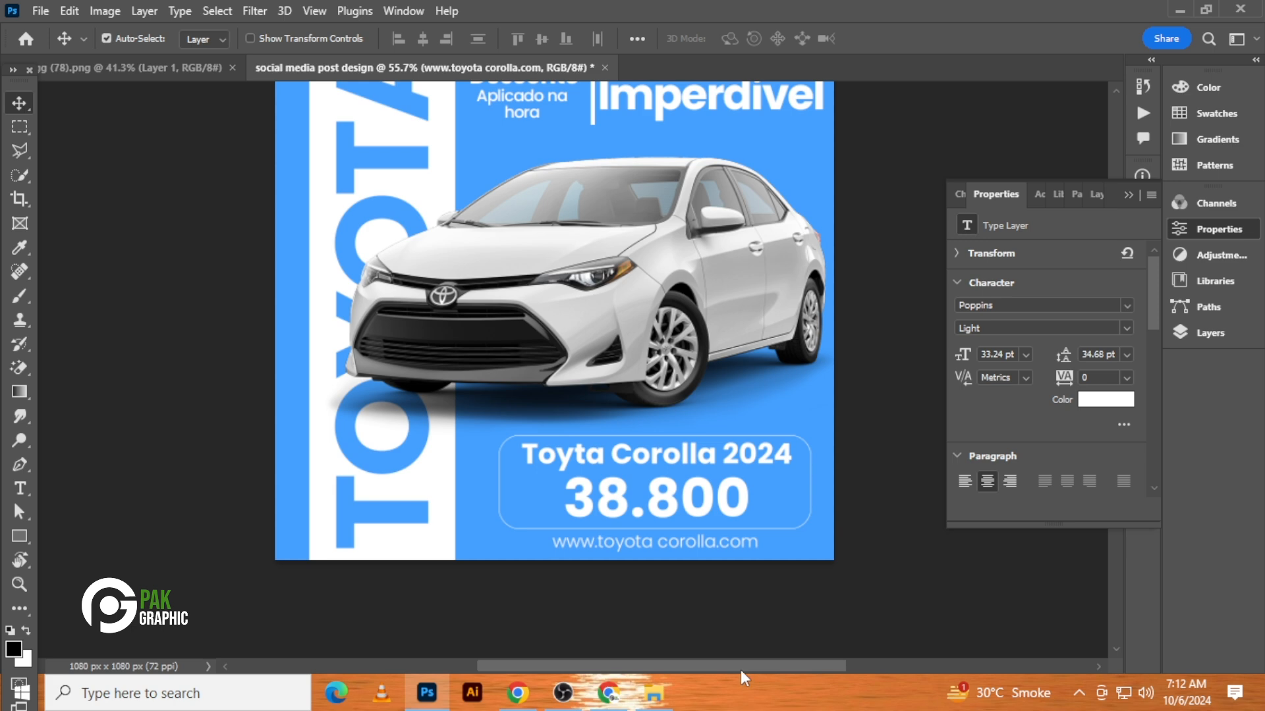
- Move the price frame, its two texts and the web address up together by about 14 px
drag(840, 613, 540, 451)
key(Up)
key(Up)
key(Up)
key(Up)
key(Up)
key(Up)
key(Up)
key(Up)
key(Up)
key(Up)
key(Up)
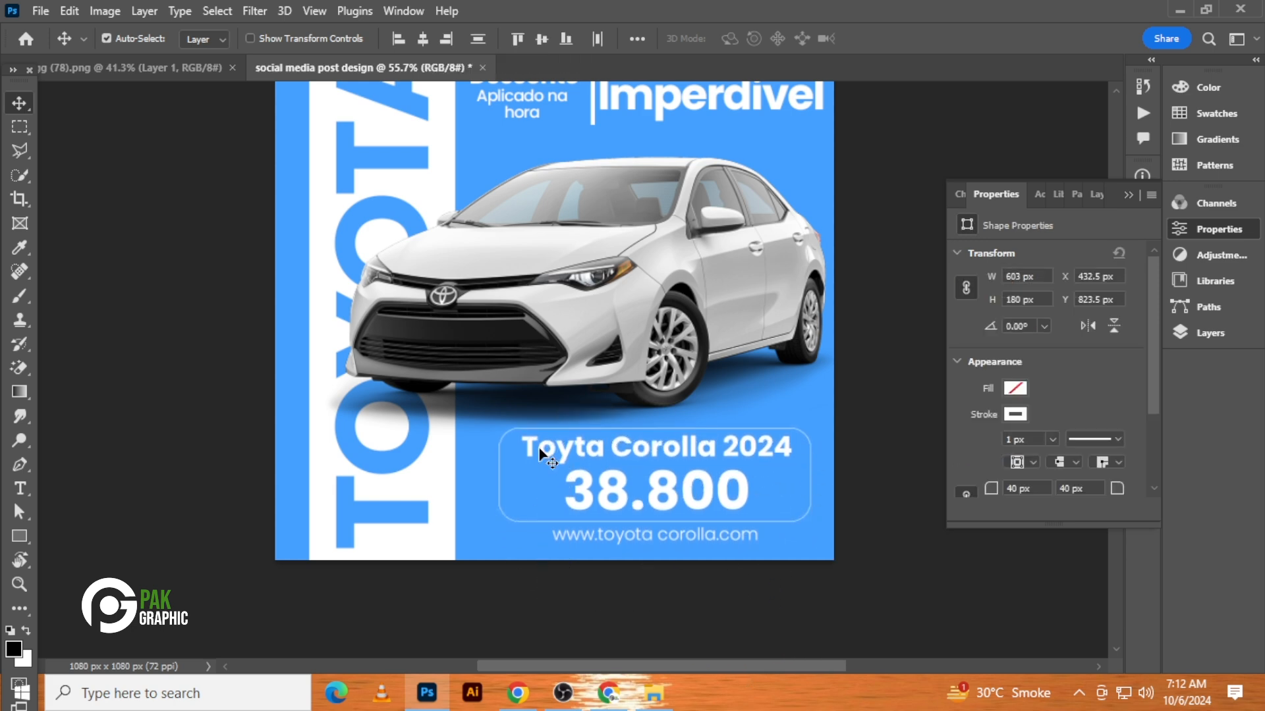
- Scale the price frame, its texts and the web address together down to about 92% around their center and deselect them
key(ctrl+t)
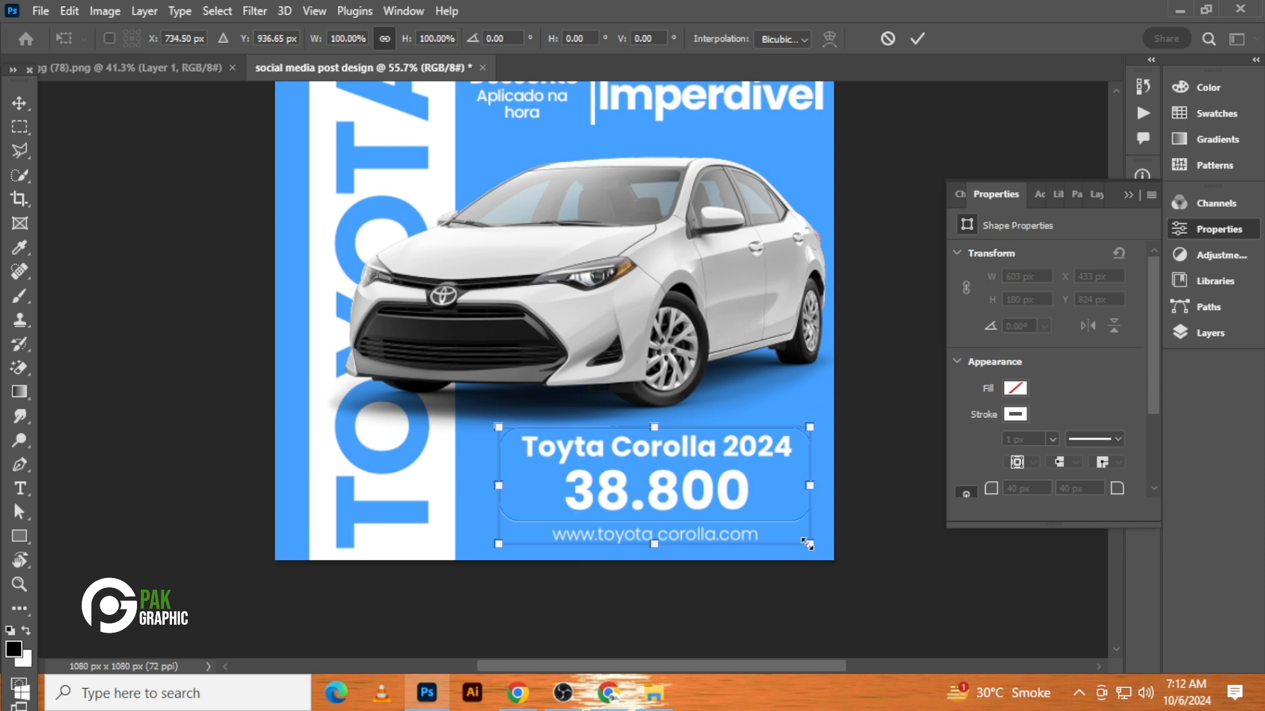
drag(808, 544, 797, 537)
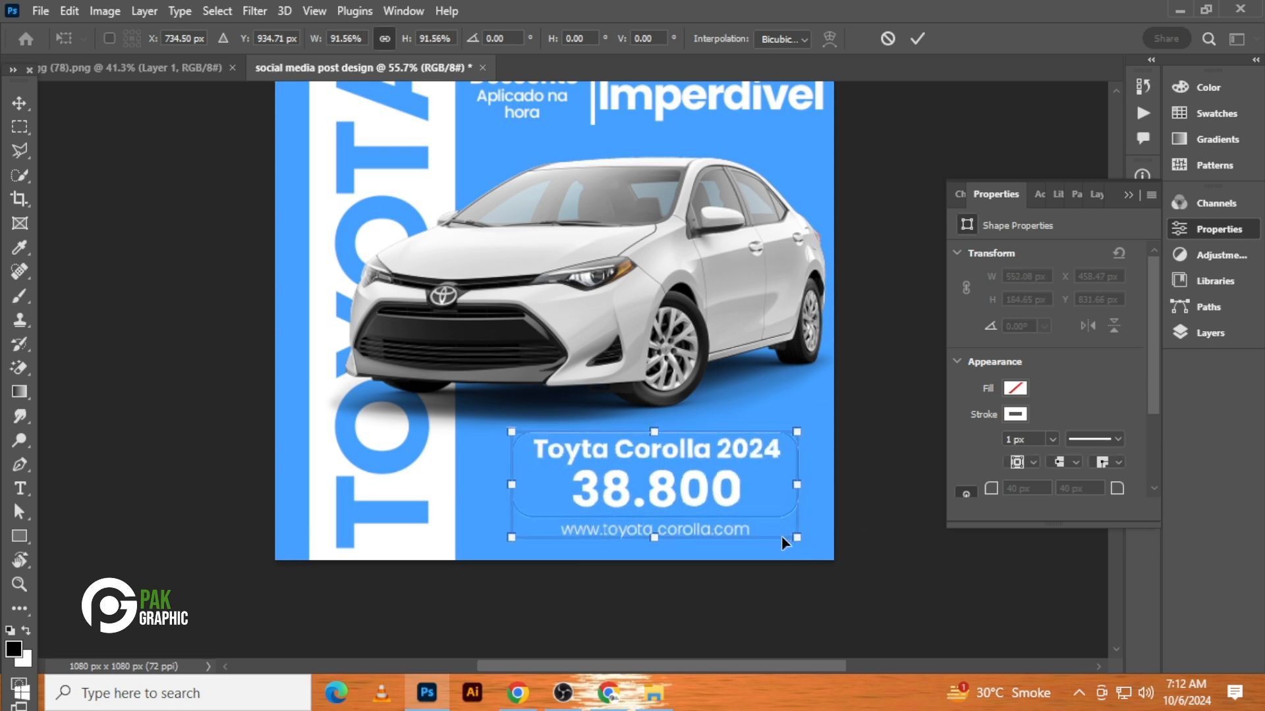
key(Return)
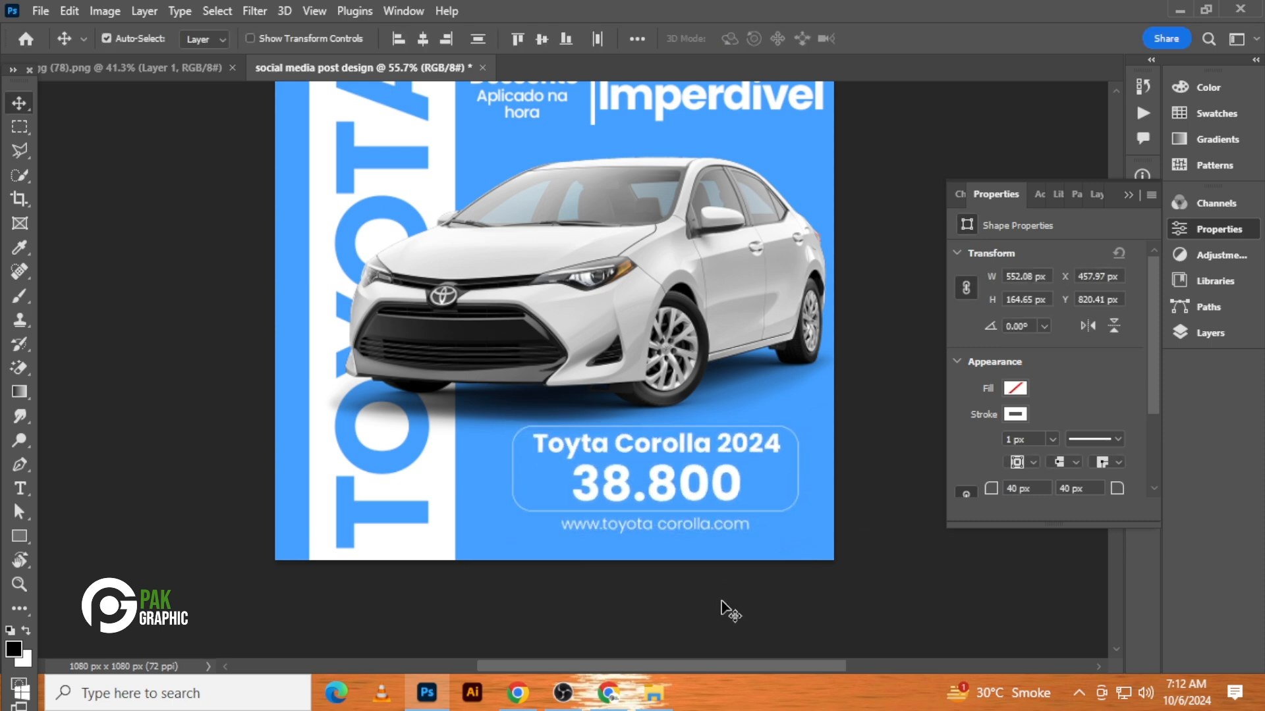
click(721, 601)
- Scale the web address up to about 35 pt around its center, nudge it down slightly and deselect it
click(685, 525)
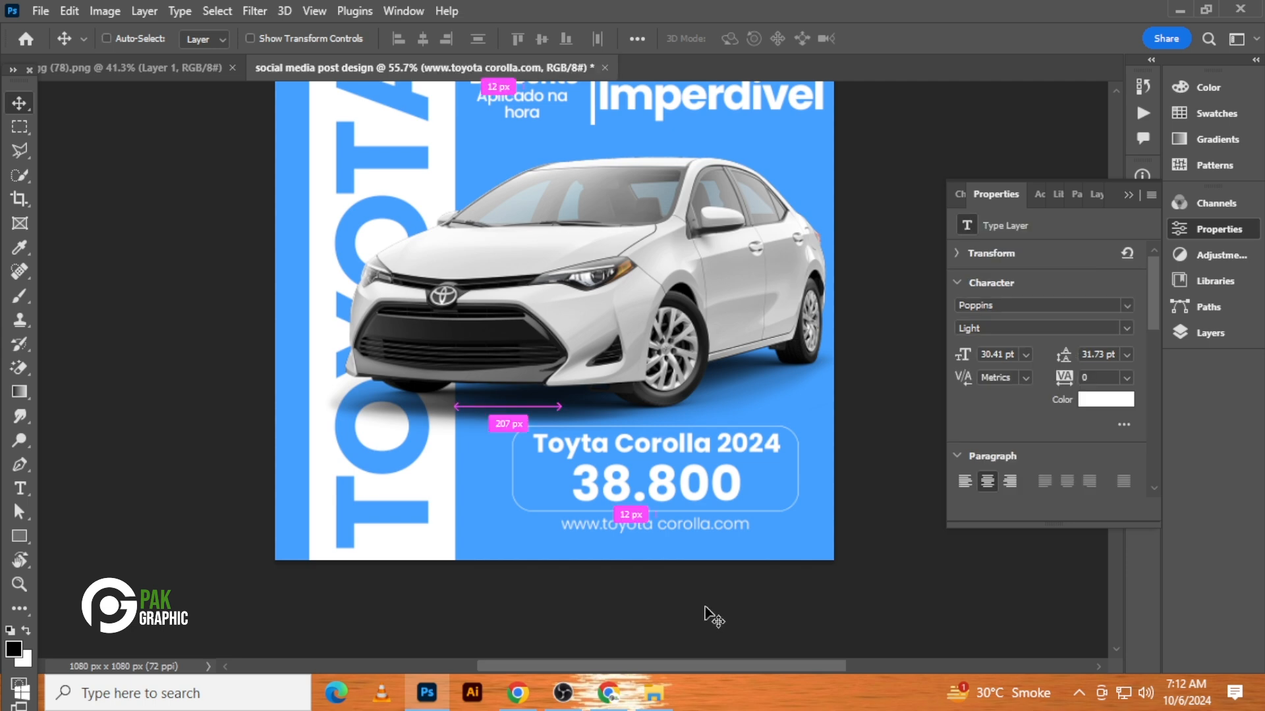
key(ctrl+t)
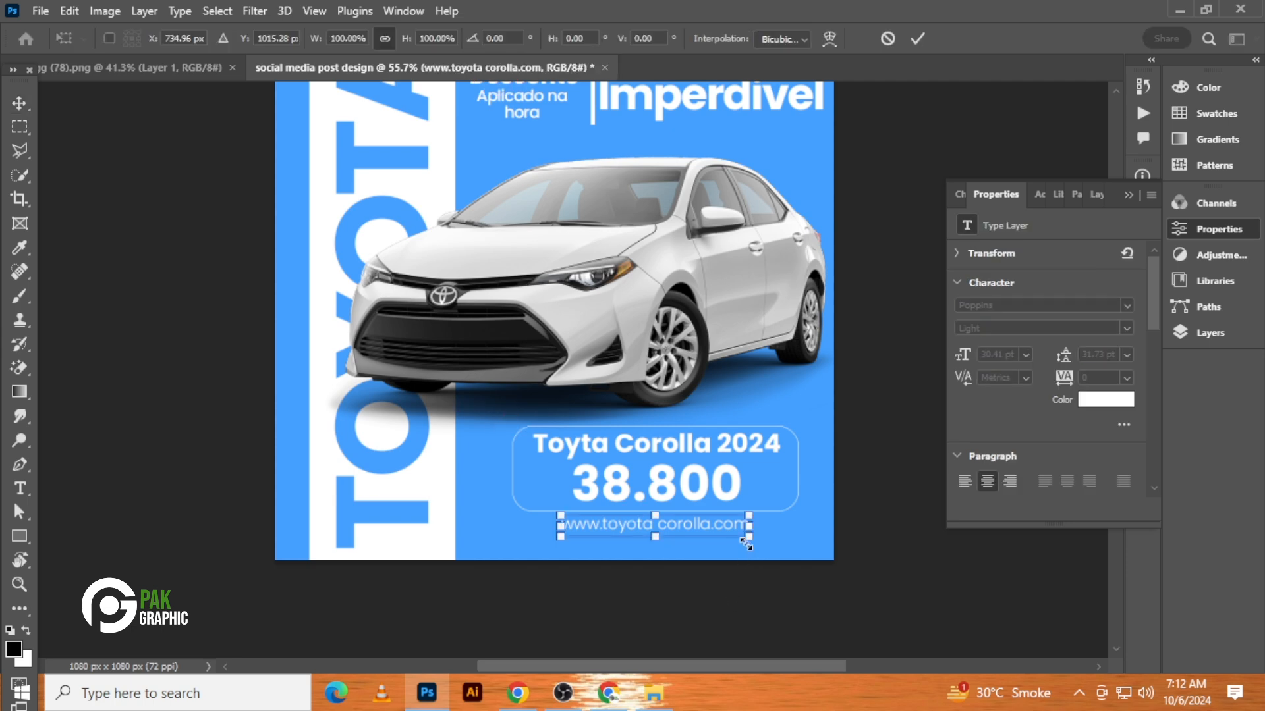
drag(752, 542, 767, 547)
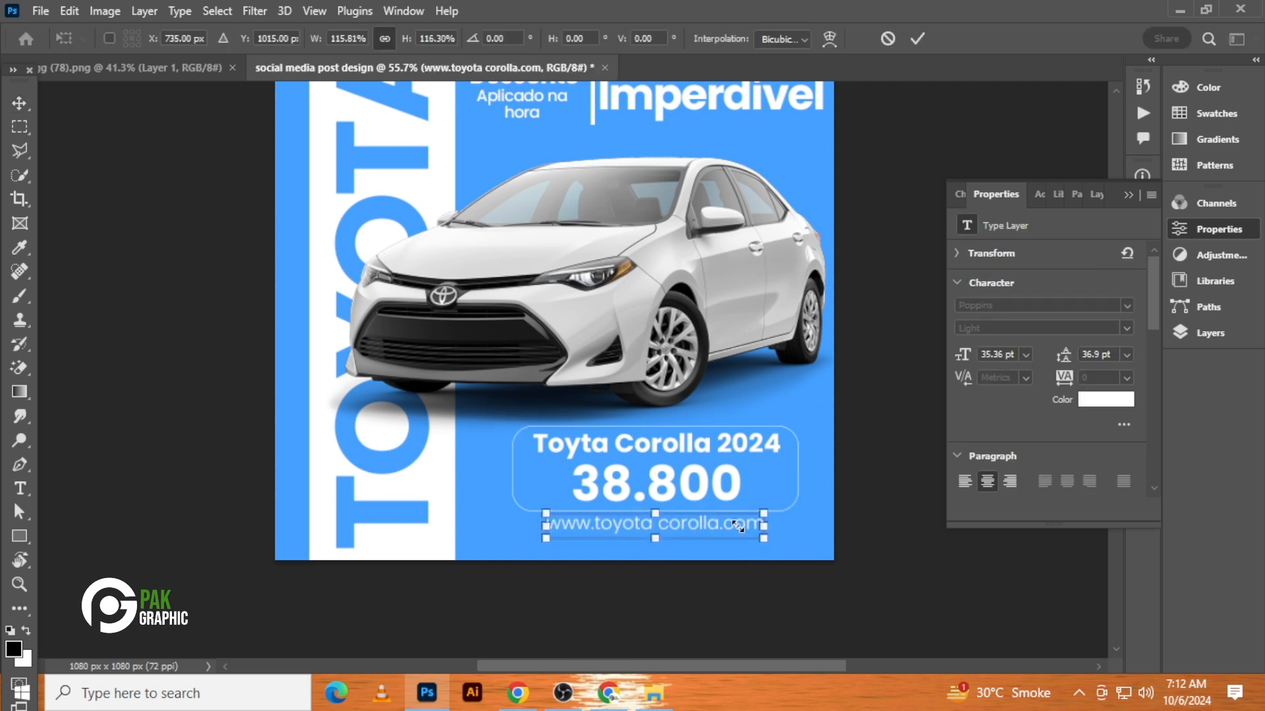
key(Return)
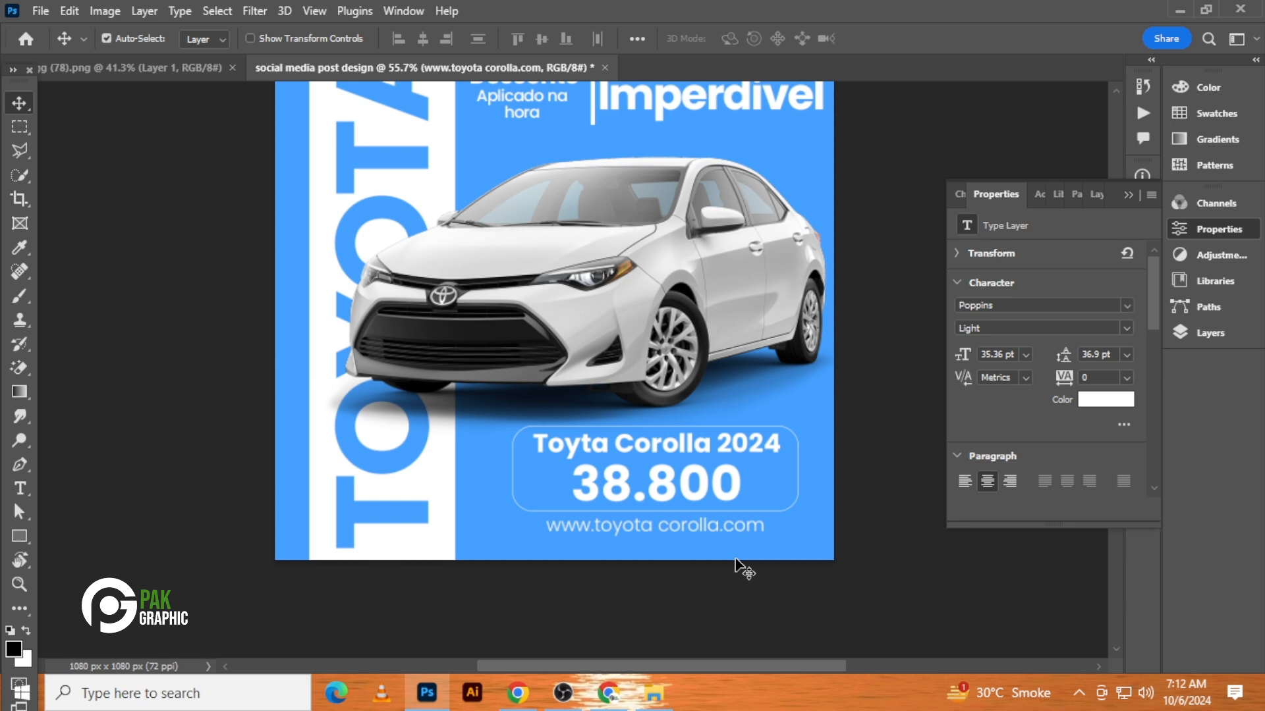
key(Down)
key(Down)
key(Down)
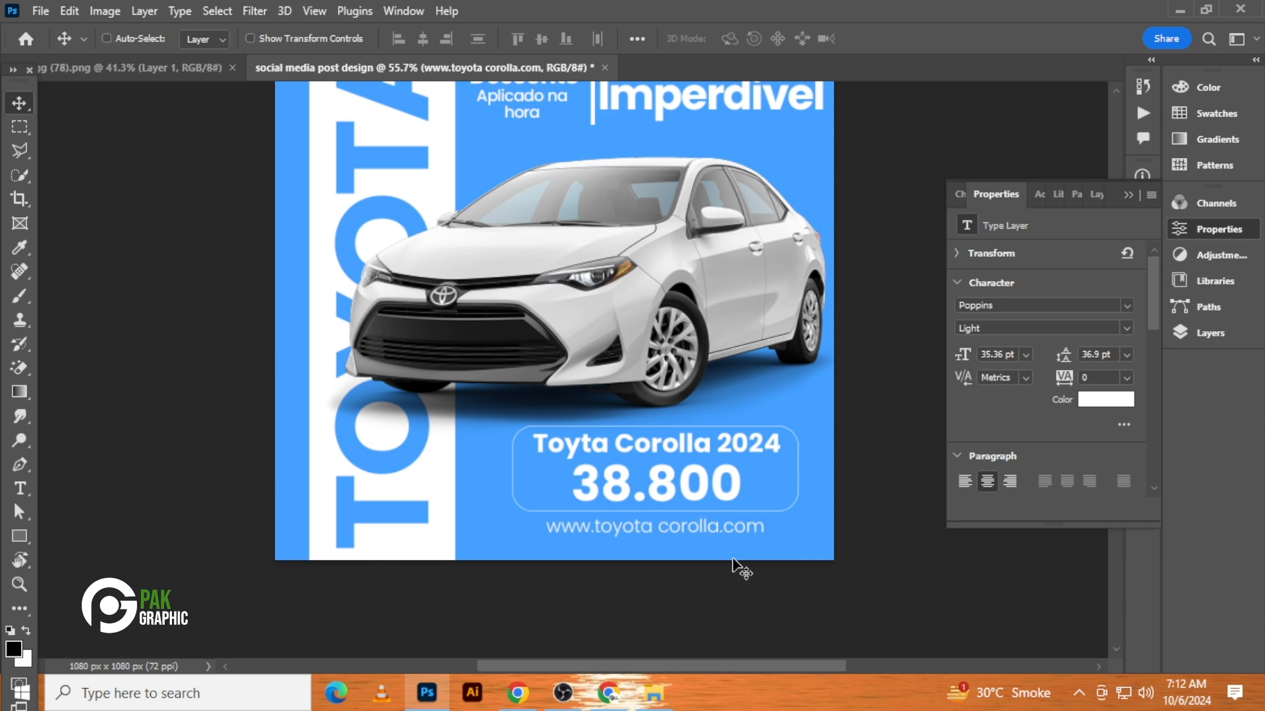
scroll(737, 566, up, 3)
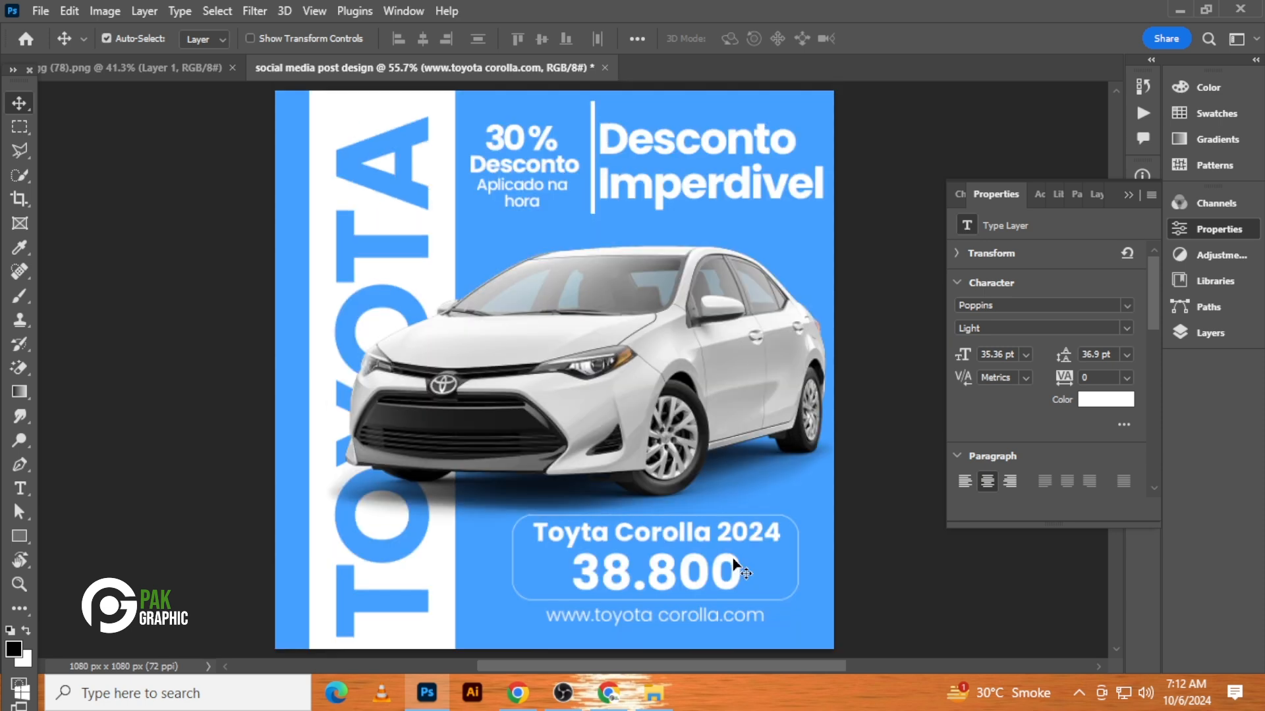
click(902, 399)
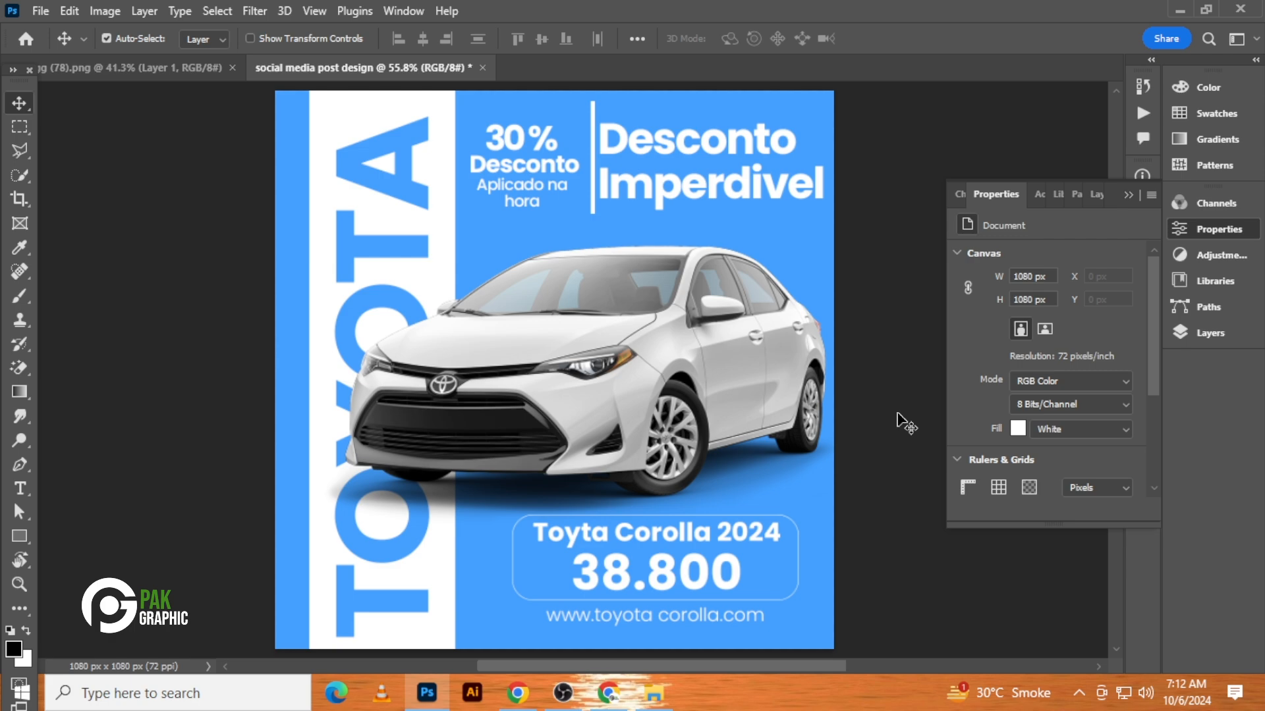